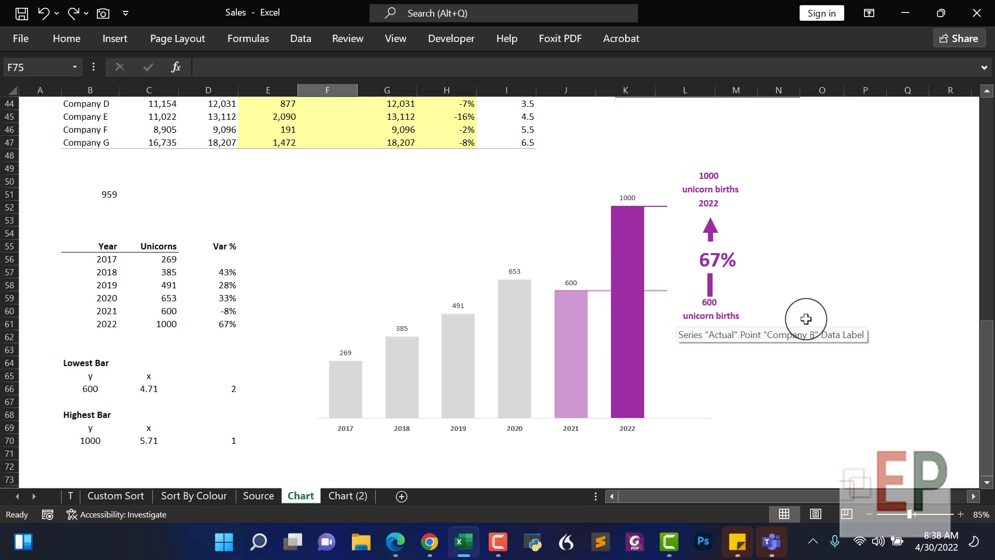
- Switch to the Chart (2) worksheet
{"action": "left_click", "coordinate": [821, 426]}
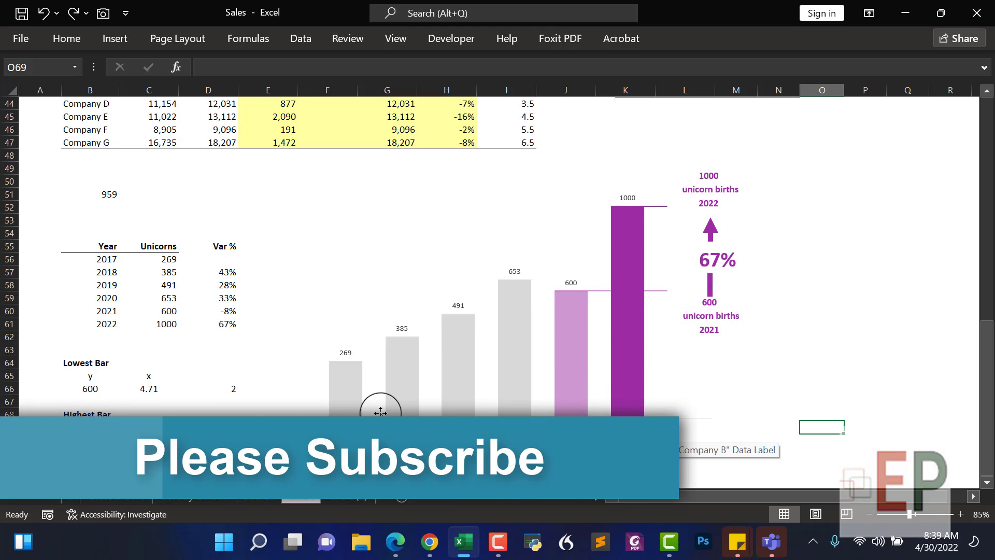
{"action": "left_click", "coordinate": [347, 498]}
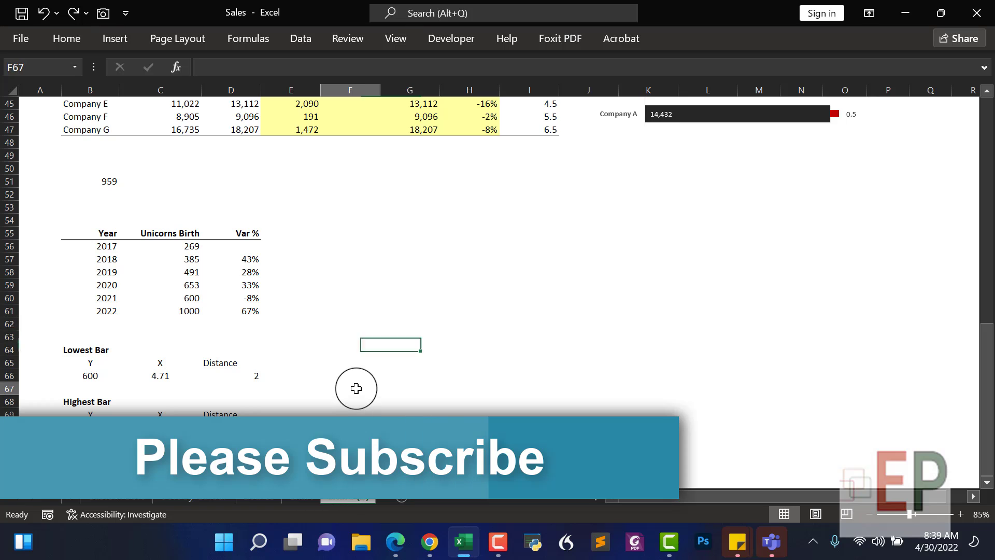
- Examine the yearly unicorn birth figures for 2017 to 2022 in the Year and Unicorns Birth columns
{"action": "left_click_drag", "start_coordinate": [98, 224], "coordinate": [187, 306]}
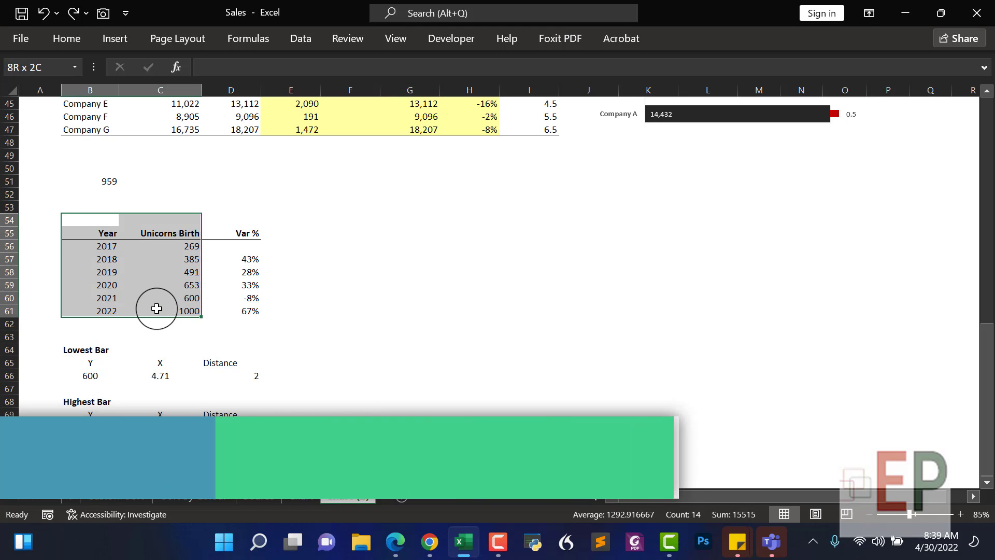
{"action": "left_click", "coordinate": [112, 271]}
{"action": "left_click_drag", "start_coordinate": [111, 229], "coordinate": [155, 305]}
{"action": "left_click", "coordinate": [156, 306]}
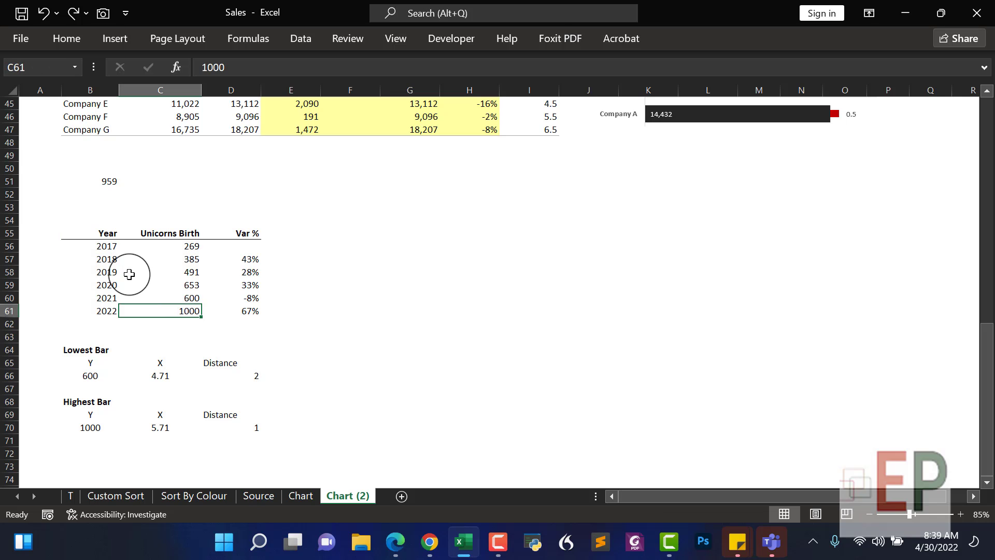
{"action": "left_click", "coordinate": [131, 271]}
{"action": "left_click_drag", "start_coordinate": [98, 229], "coordinate": [180, 308]}
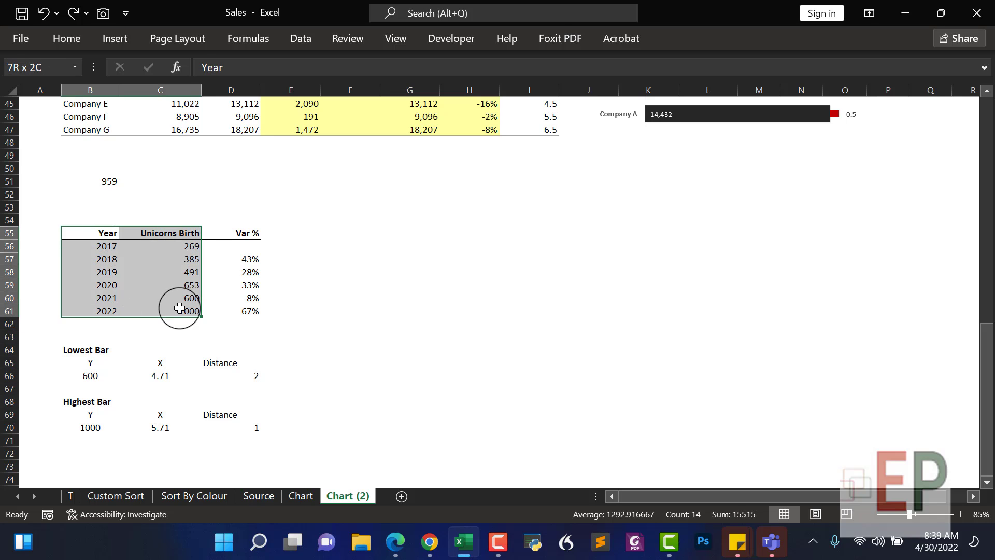
{"action": "left_click", "coordinate": [179, 307]}
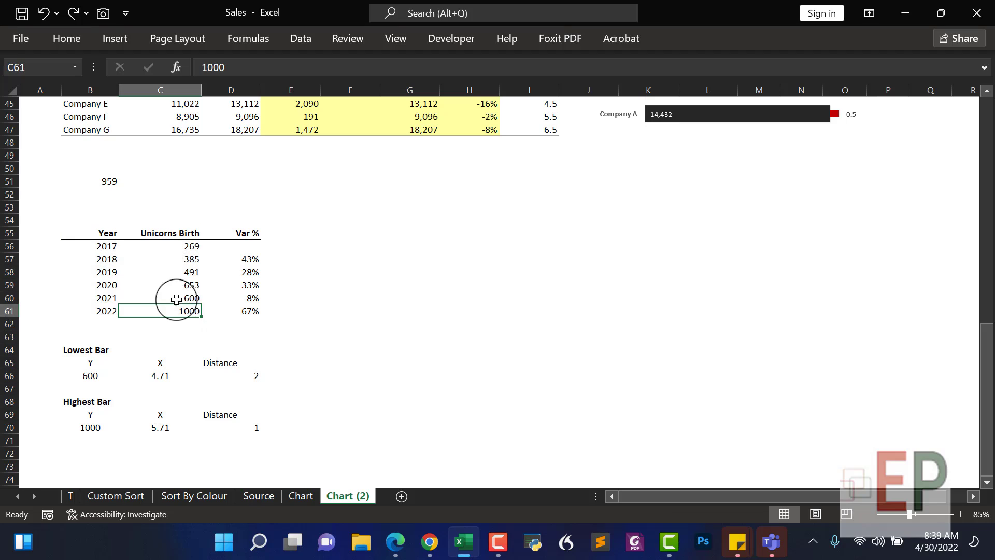
{"action": "left_click_drag", "start_coordinate": [100, 222], "coordinate": [121, 307]}
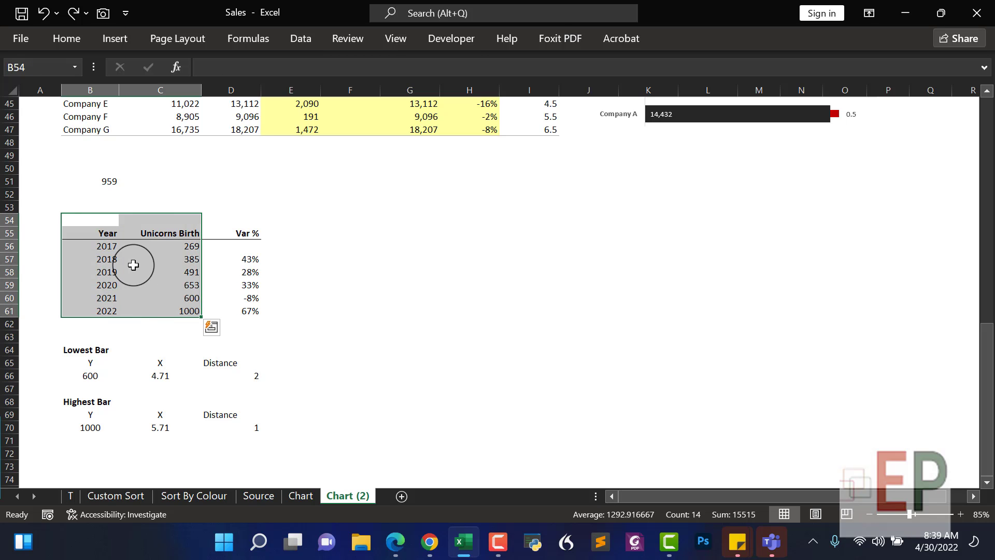
{"action": "left_click", "coordinate": [133, 262]}
{"action": "left_click", "coordinate": [138, 285]}
{"action": "left_click", "coordinate": [155, 320]}
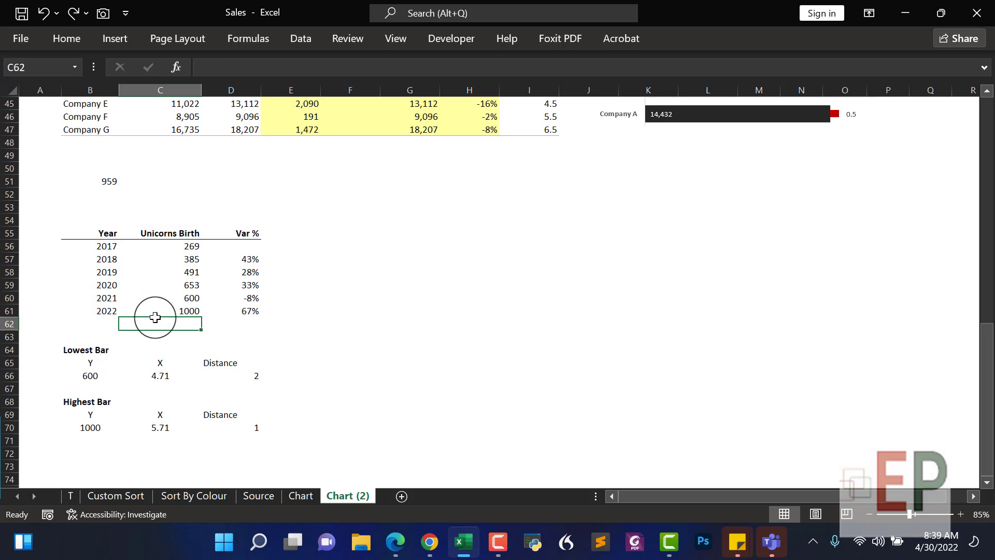
{"action": "left_click", "coordinate": [155, 309]}
{"action": "left_click", "coordinate": [148, 284]}
{"action": "left_click", "coordinate": [166, 262]}
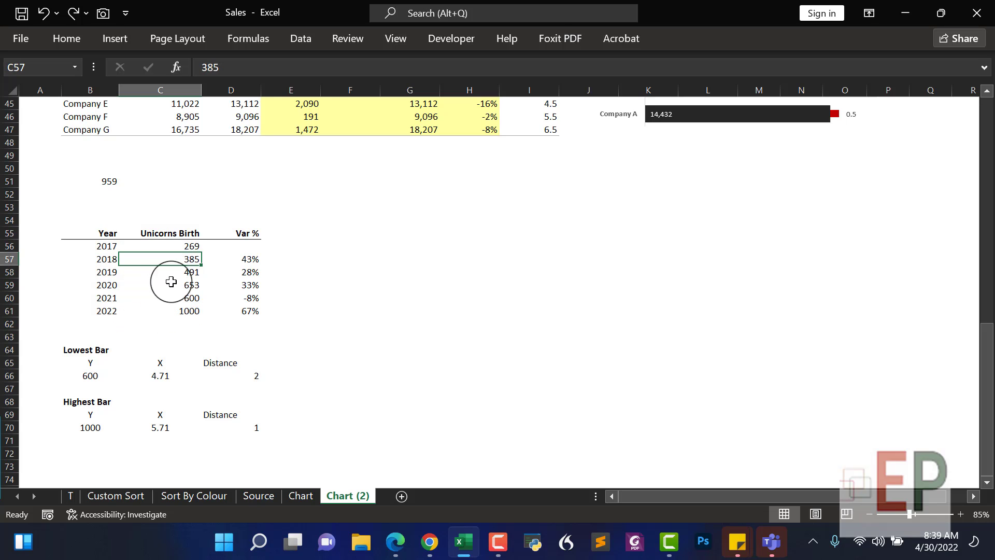
{"action": "left_click", "coordinate": [176, 298]}
{"action": "left_click", "coordinate": [350, 255]}
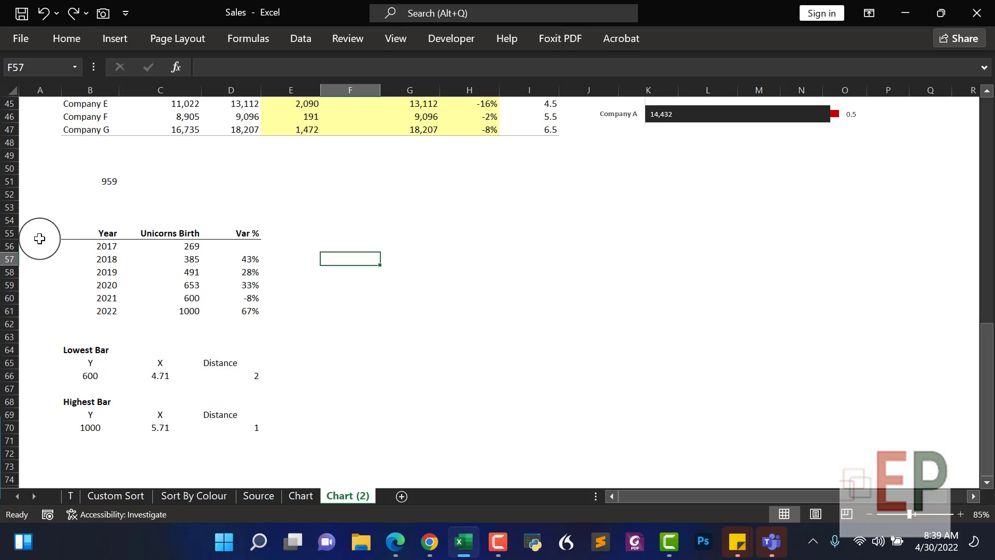
- Insert a clustered column chart from the Year and Unicorns Birth data, headers included (B55:C61)
{"action": "left_click_drag", "start_coordinate": [112, 234], "coordinate": [154, 309]}
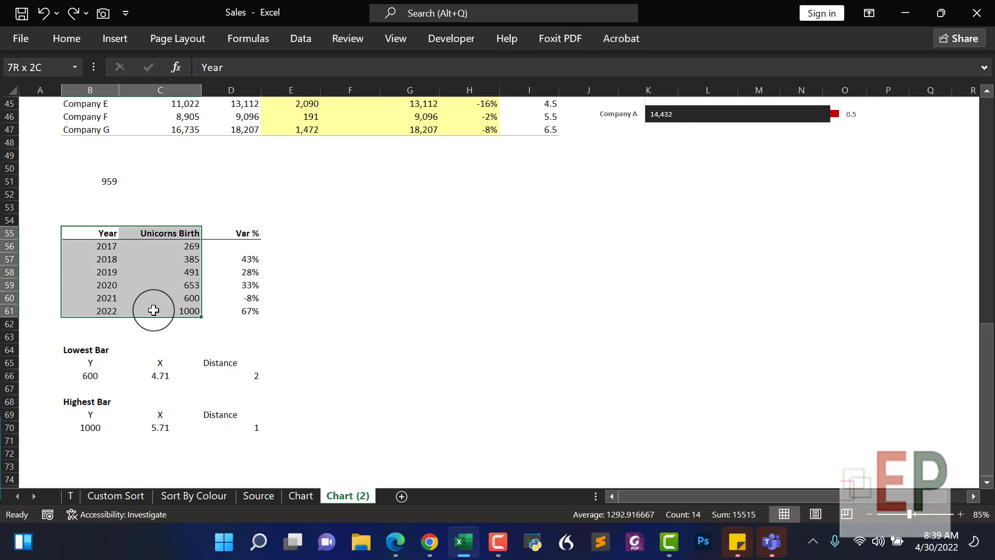
{"action": "key", "text": "ctrl+q"}
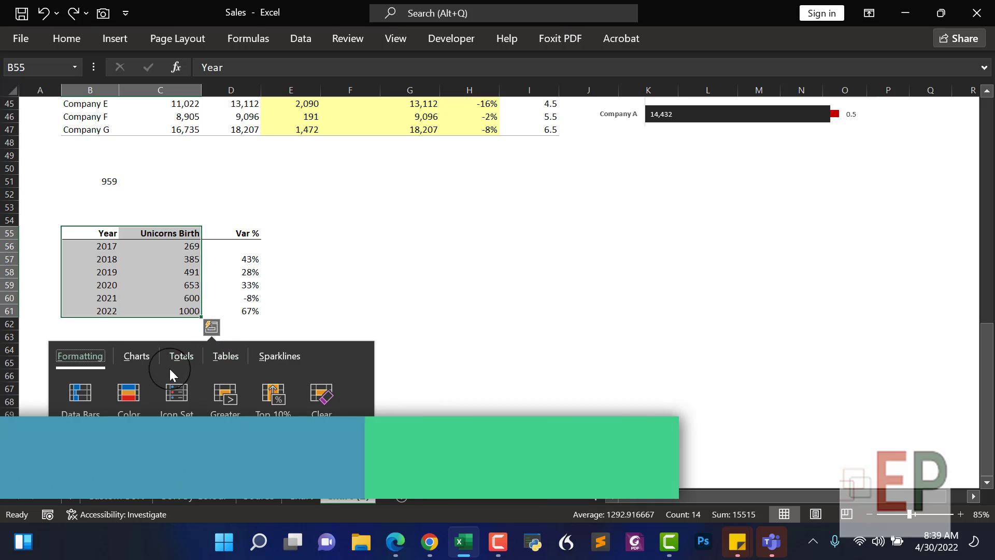
{"action": "left_click", "coordinate": [137, 358]}
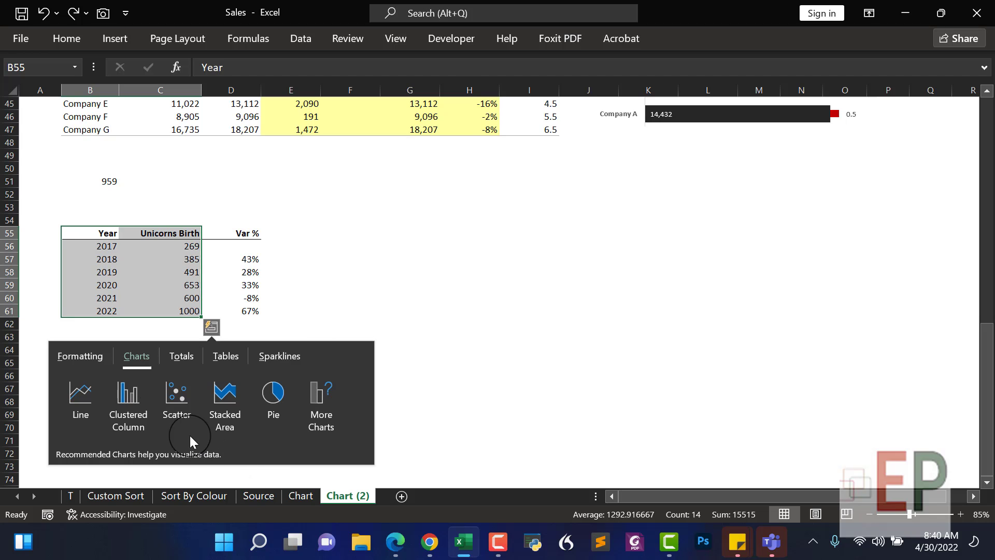
{"action": "left_click", "coordinate": [128, 406]}
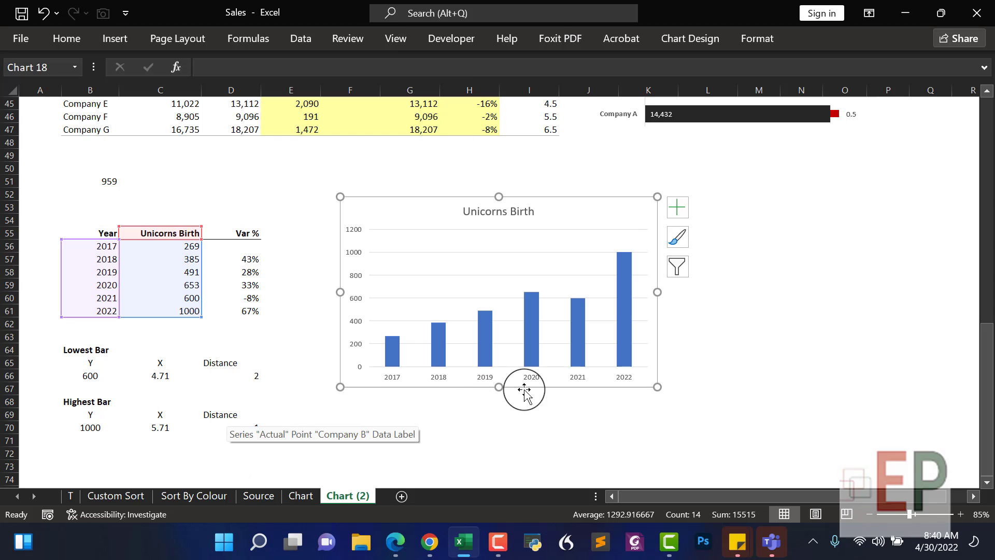
- Delete the horizontal gridlines from the Unicorns Birth chart
{"action": "left_click", "coordinate": [498, 255]}
{"action": "left_click", "coordinate": [494, 255]}
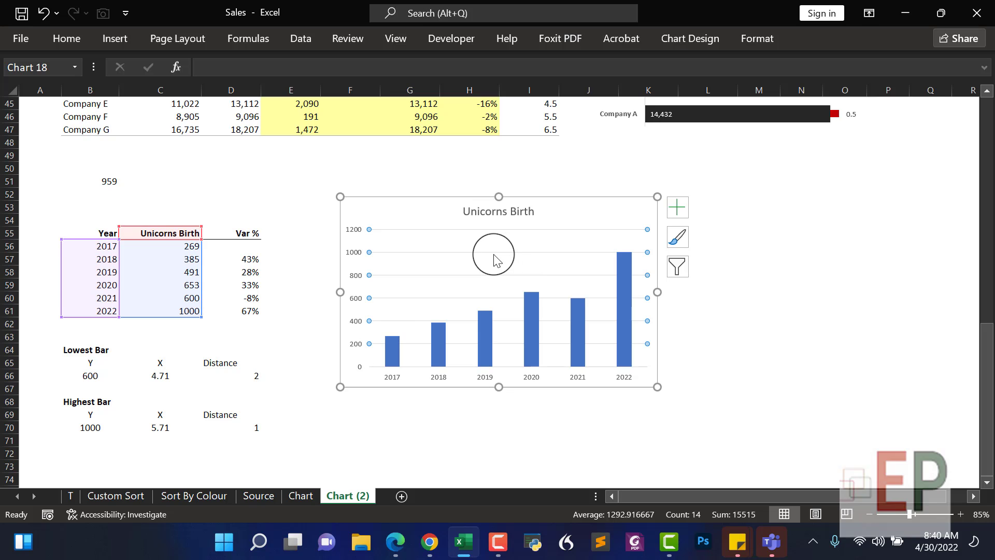
{"action": "key", "text": "Delete"}
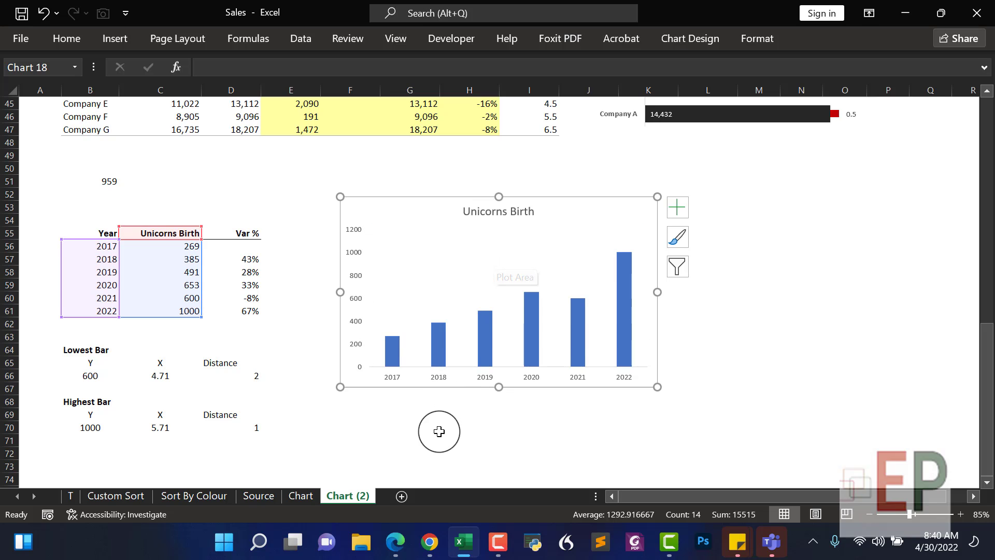
- Widen the chart's columns by setting the data series gap width to 94%
{"action": "left_click", "coordinate": [534, 312]}
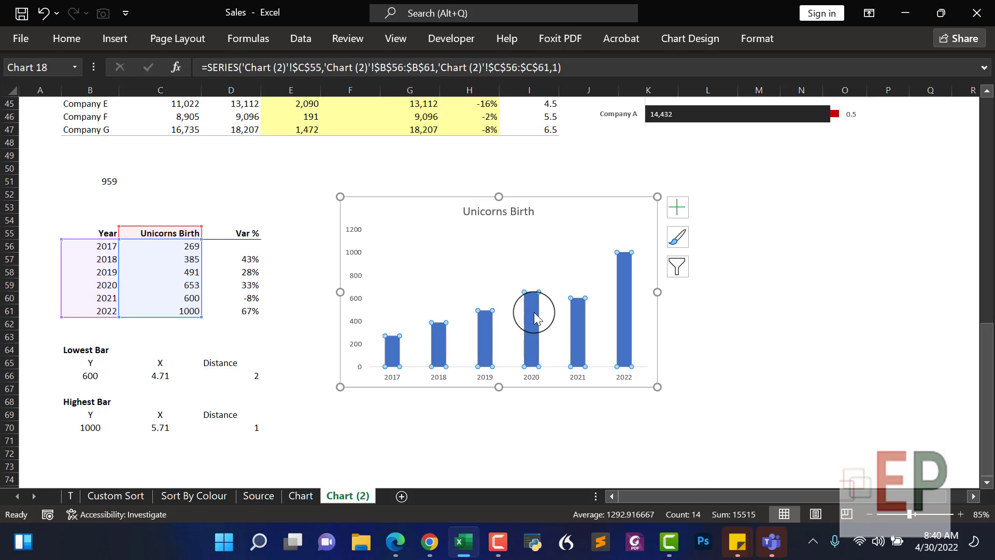
{"action": "right_click", "coordinate": [534, 312]}
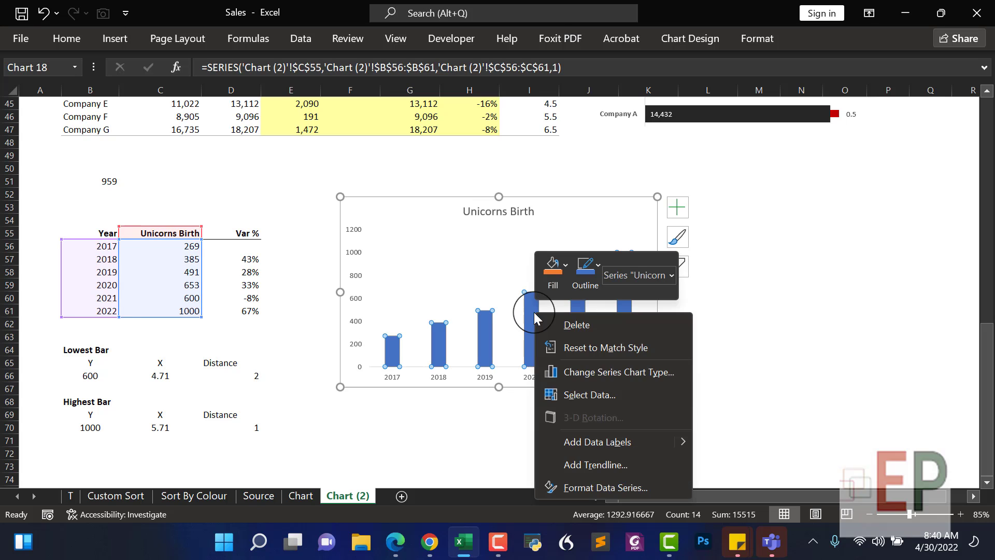
{"action": "left_click", "coordinate": [581, 484]}
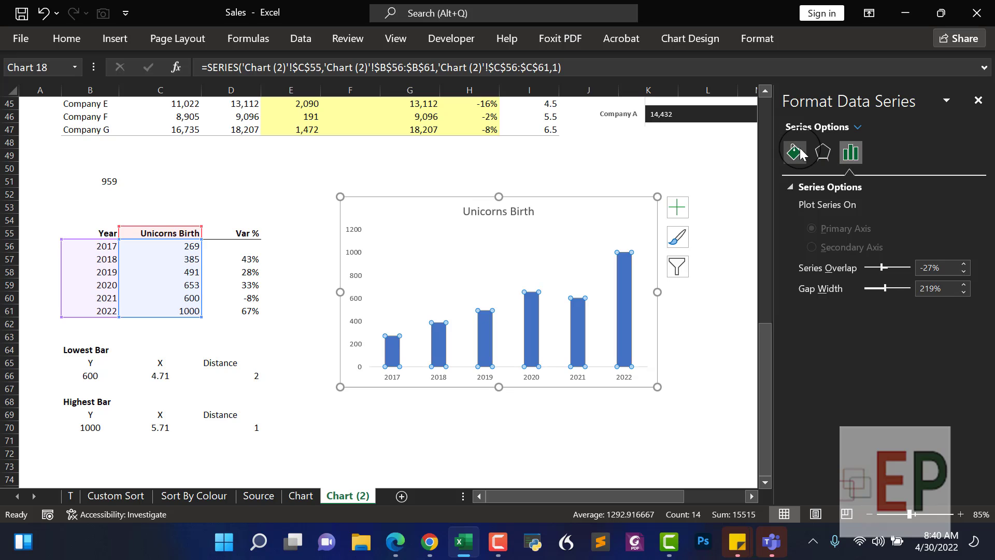
{"action": "left_click_drag", "start_coordinate": [884, 287], "coordinate": [872, 290]}
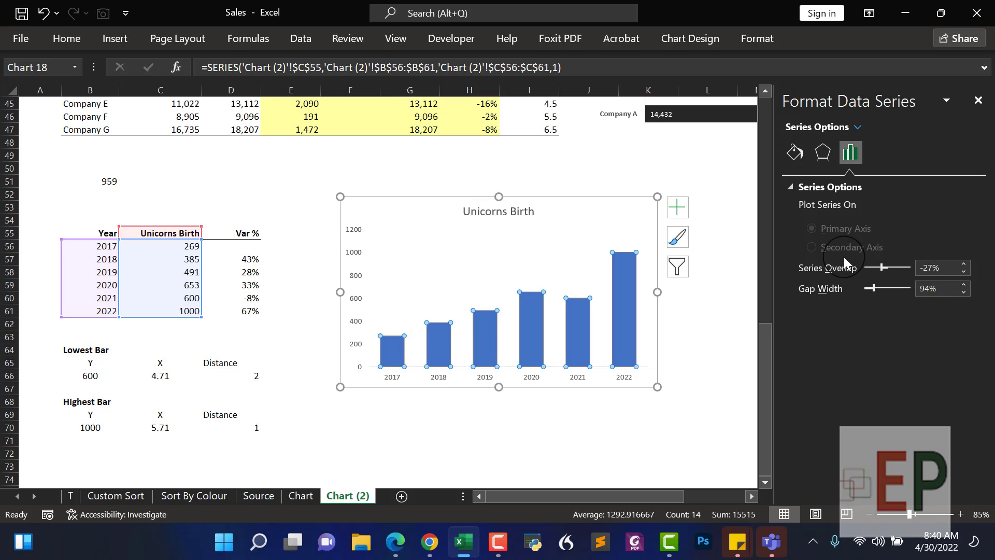
- Set the border of the Unicorns Birth data series to No line
{"action": "left_click", "coordinate": [795, 156]}
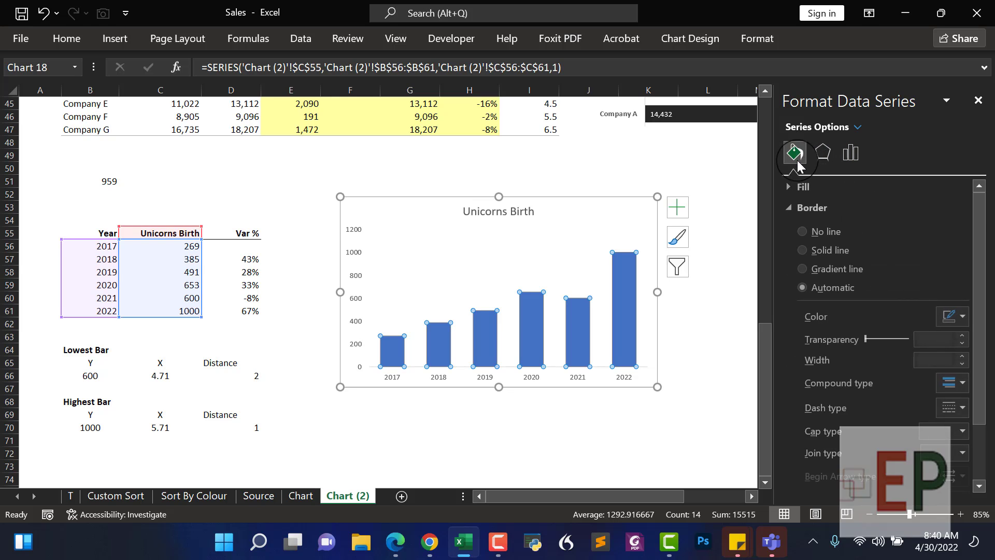
{"action": "left_click", "coordinate": [958, 320]}
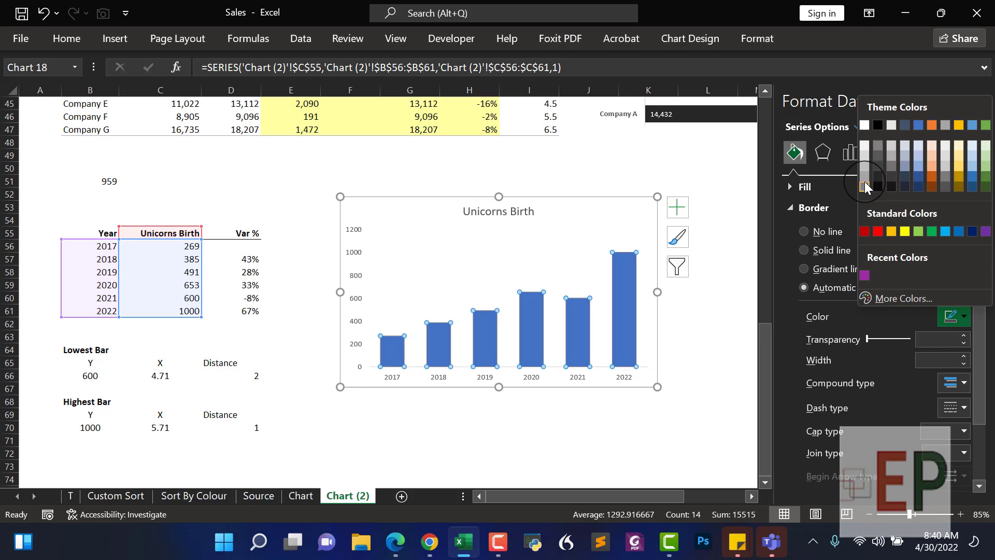
{"action": "left_click", "coordinate": [867, 160]}
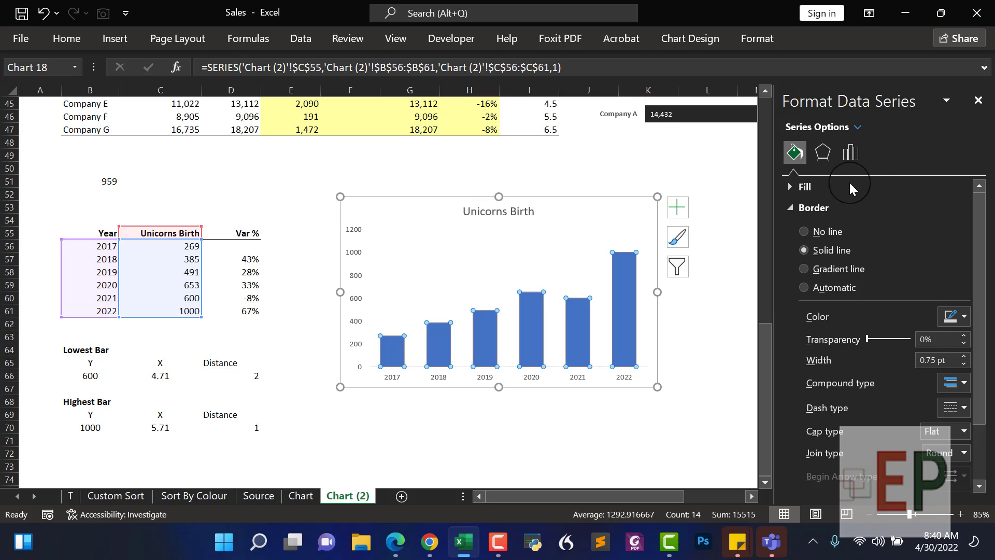
{"action": "left_click", "coordinate": [834, 234]}
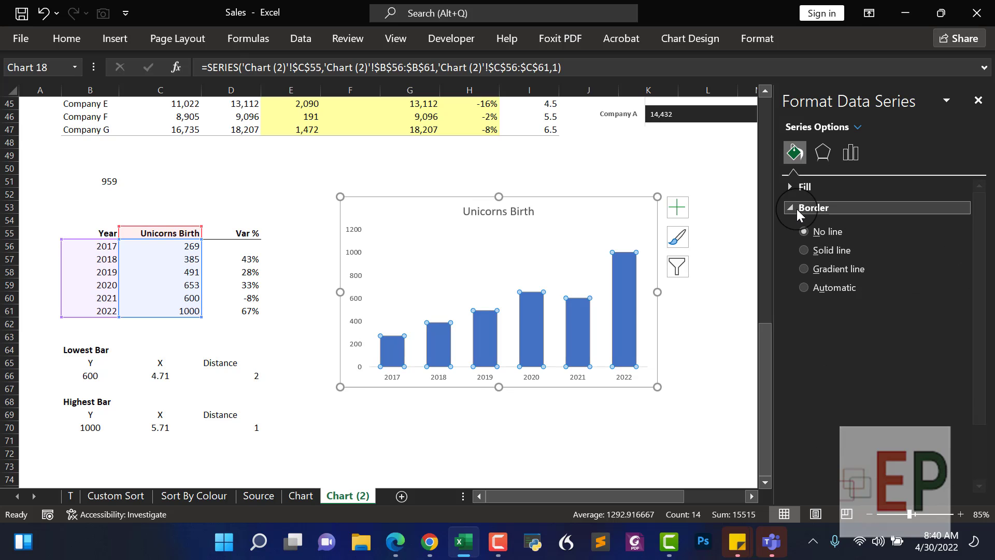
{"action": "left_click", "coordinate": [797, 208]}
- Fill all columns of the Unicorns Birth series with a solid light grey theme colour
{"action": "left_click", "coordinate": [791, 188]}
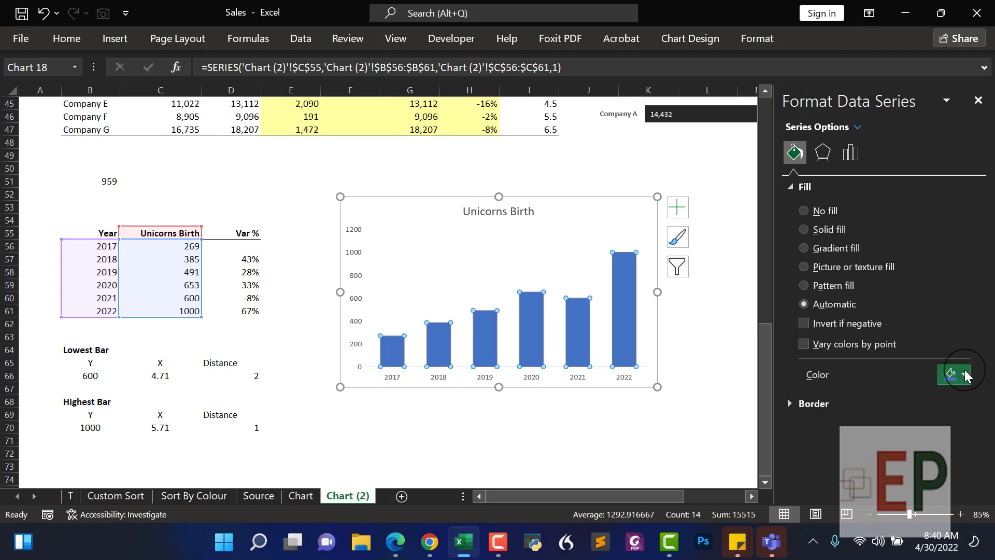
{"action": "left_click", "coordinate": [963, 373]}
{"action": "left_click", "coordinate": [866, 224]}
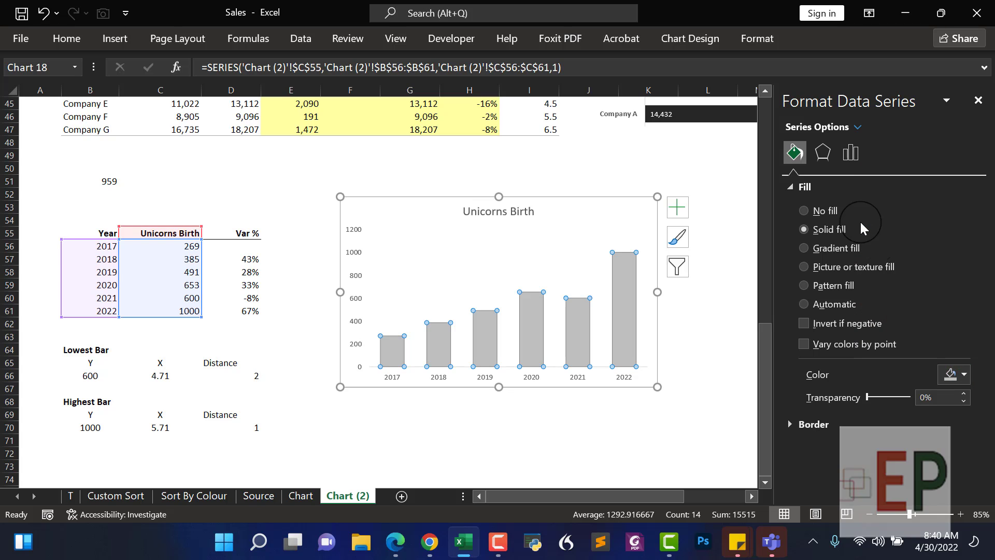
{"action": "left_click", "coordinate": [967, 369]}
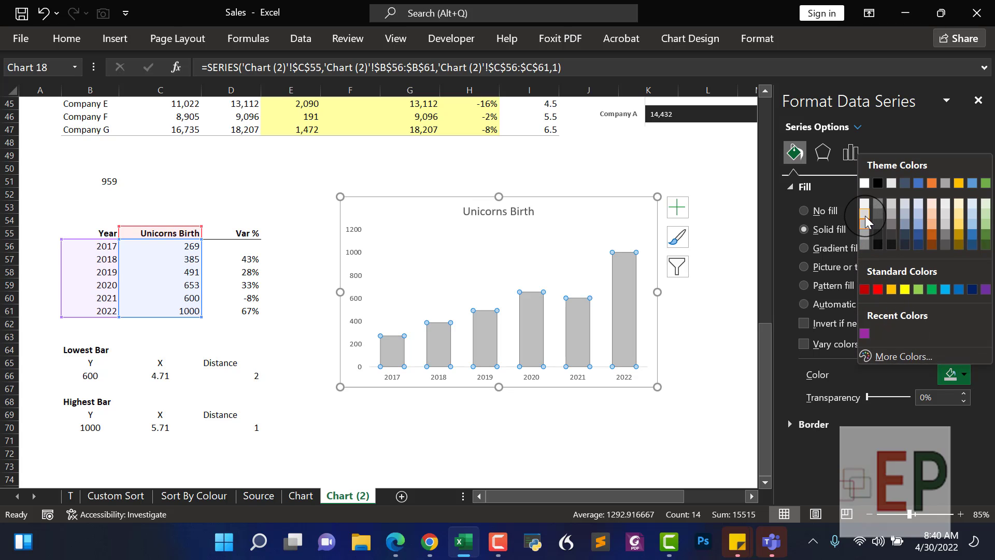
{"action": "left_click", "coordinate": [865, 218]}
{"action": "left_click", "coordinate": [683, 439]}
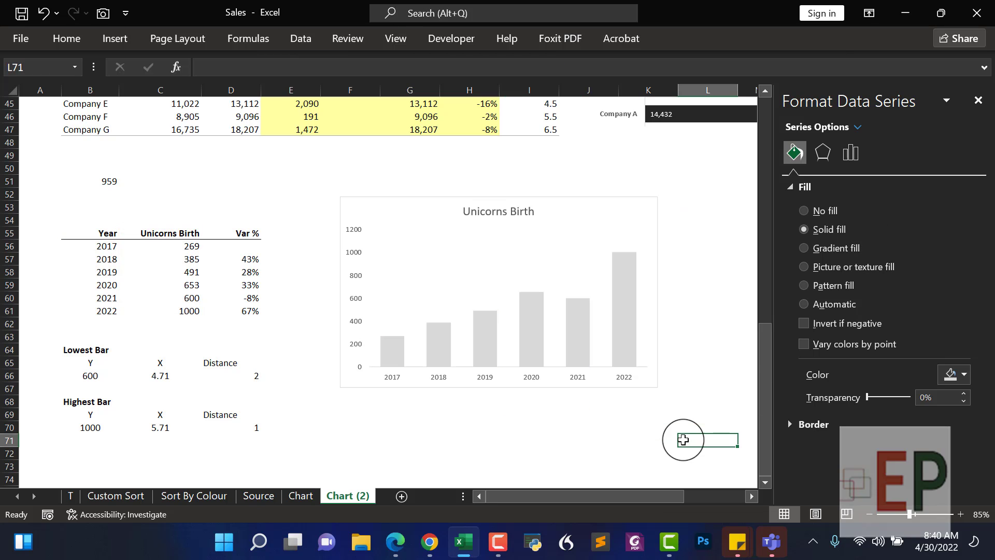
- Fill only the 2022 column with the purple from the recent colours
{"action": "left_click", "coordinate": [621, 300]}
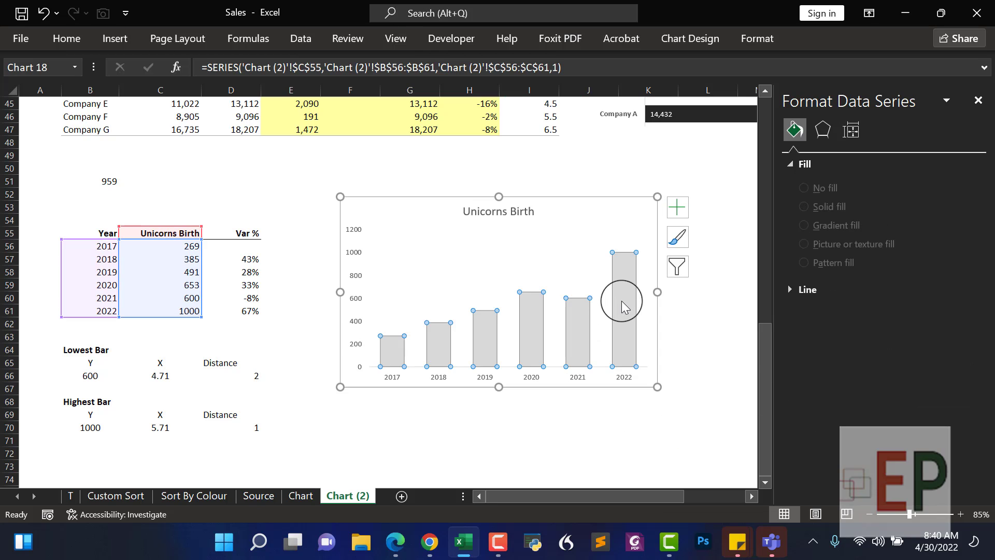
{"action": "left_click", "coordinate": [621, 300]}
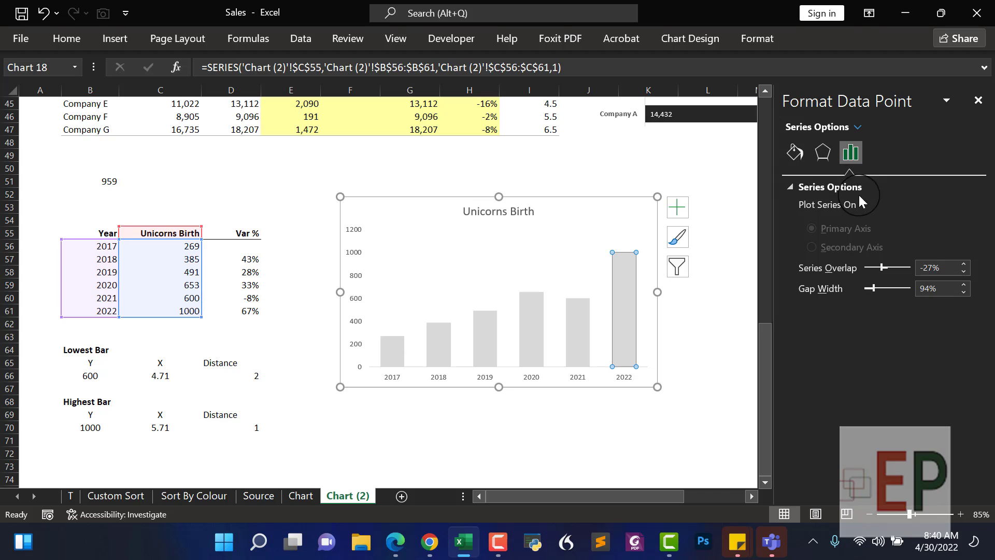
{"action": "left_click", "coordinate": [794, 151]}
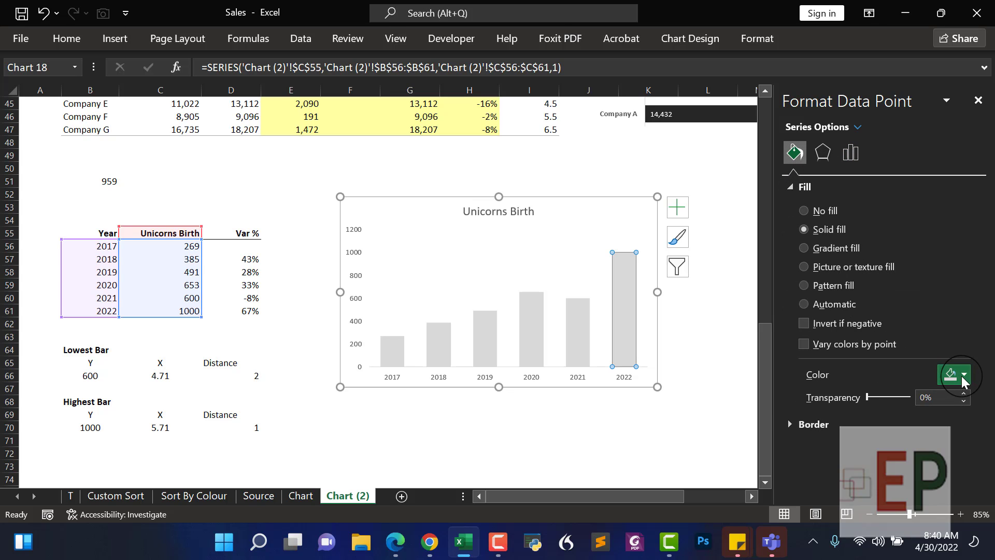
{"action": "left_click", "coordinate": [962, 376]}
{"action": "left_click", "coordinate": [864, 333]}
{"action": "left_click", "coordinate": [629, 422]}
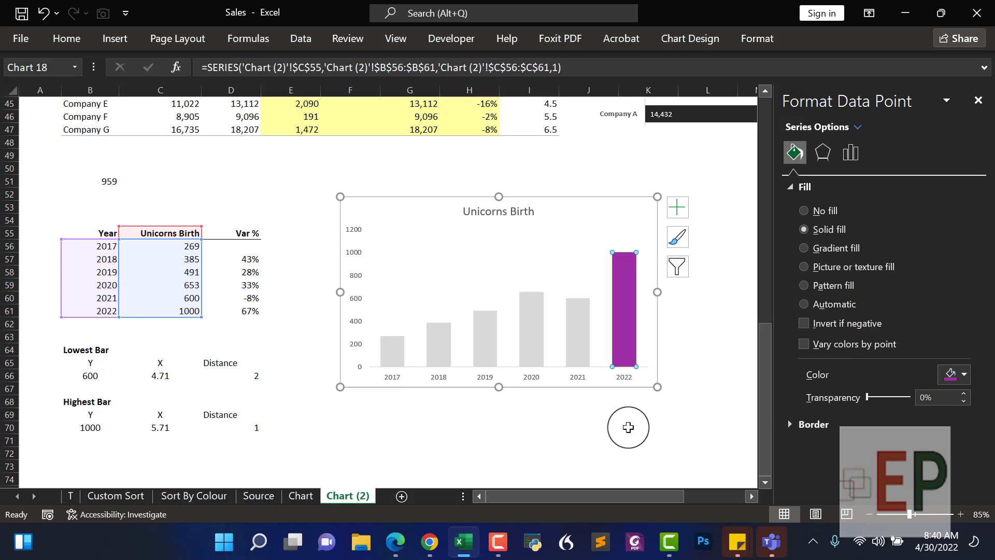
- Fill only the 2021 column with the purple from the recent colours at 50% transparency
{"action": "left_click", "coordinate": [573, 332]}
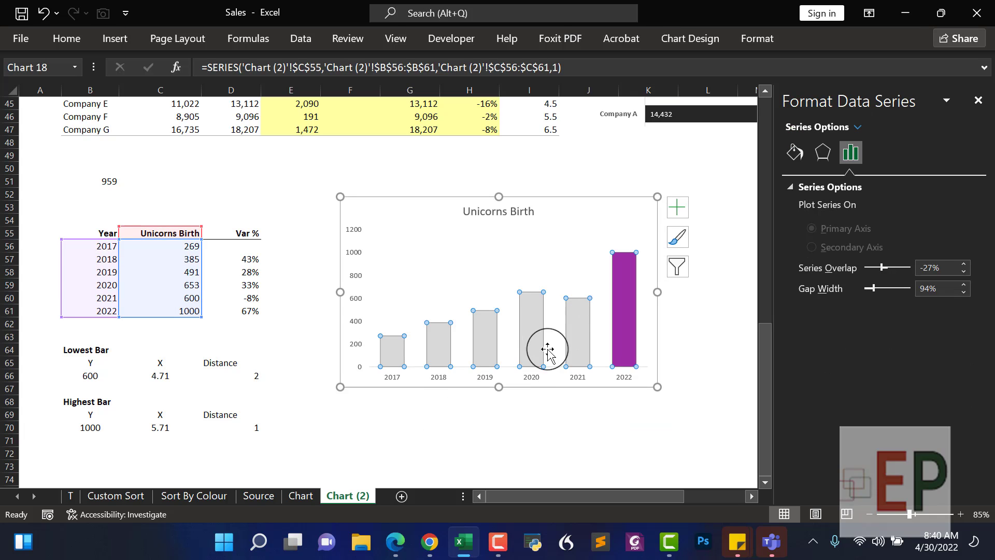
{"action": "left_click", "coordinate": [573, 334]}
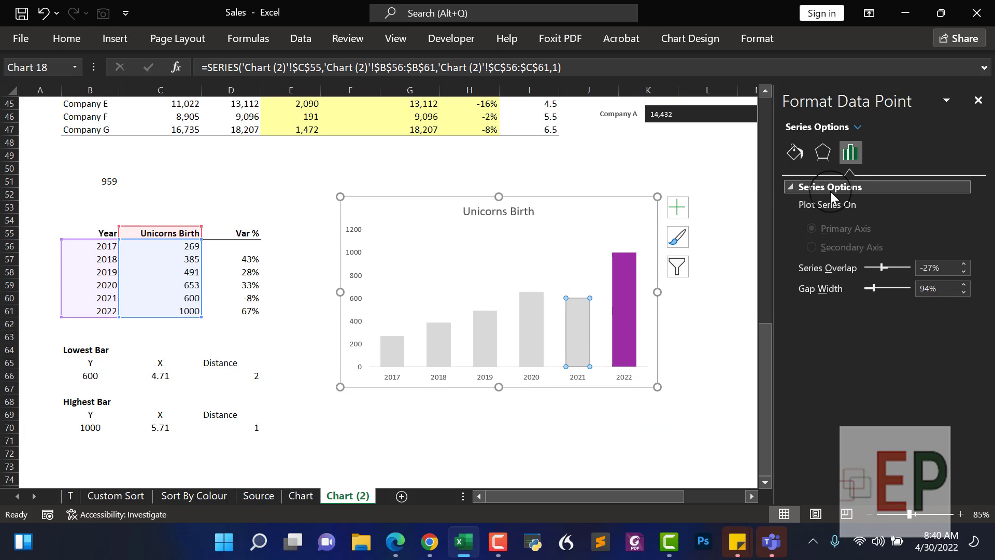
{"action": "left_click", "coordinate": [795, 152]}
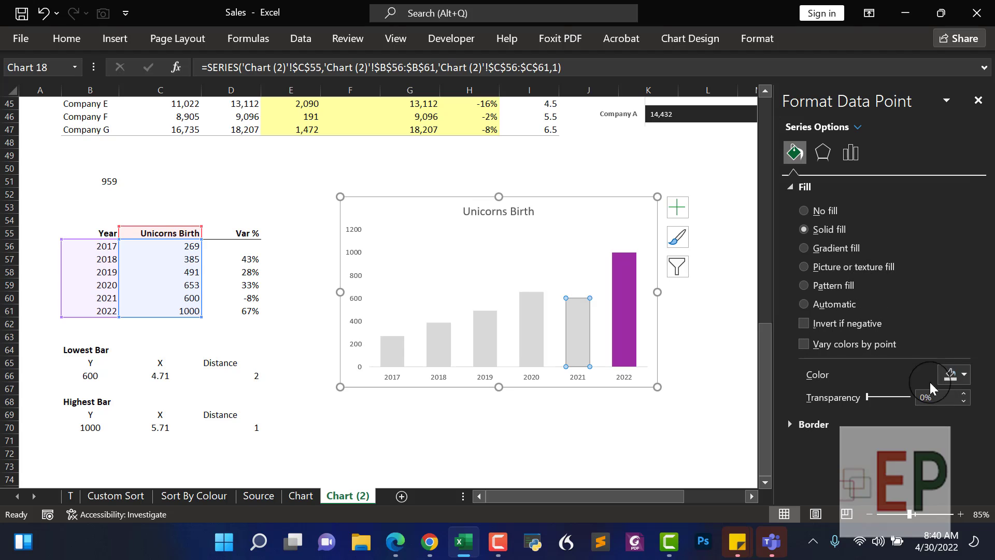
{"action": "left_click", "coordinate": [959, 376]}
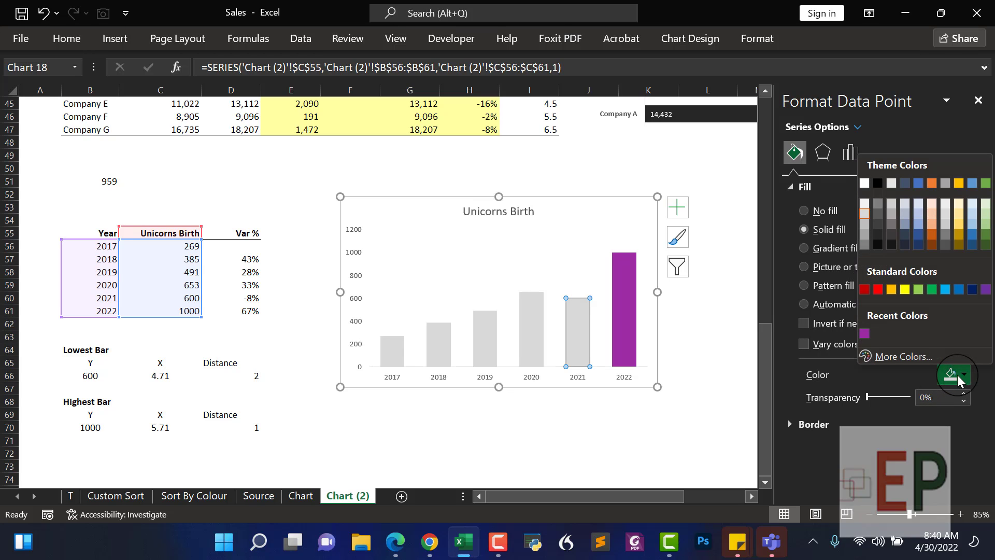
{"action": "left_click", "coordinate": [864, 333]}
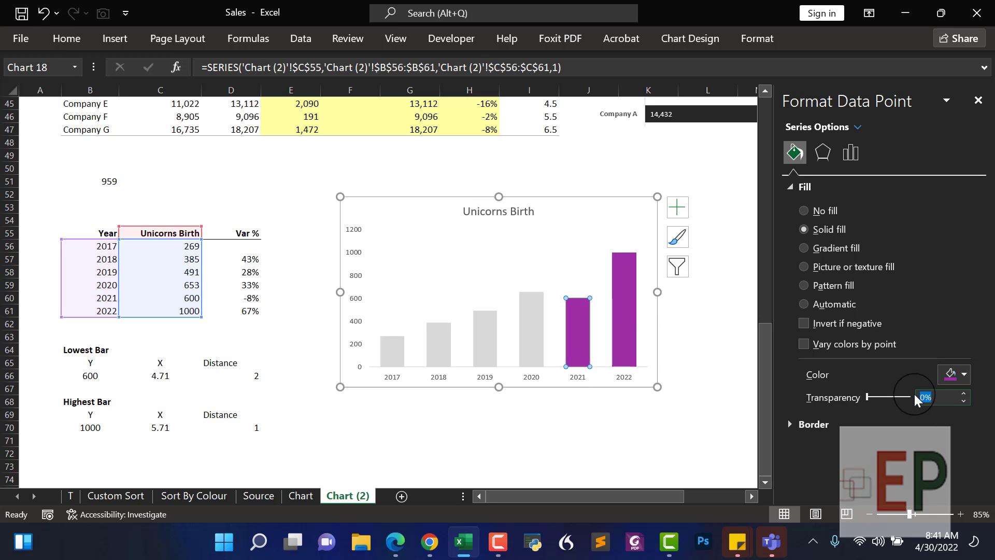
{"action": "type", "text": "50"}
{"action": "key", "text": "Return"}
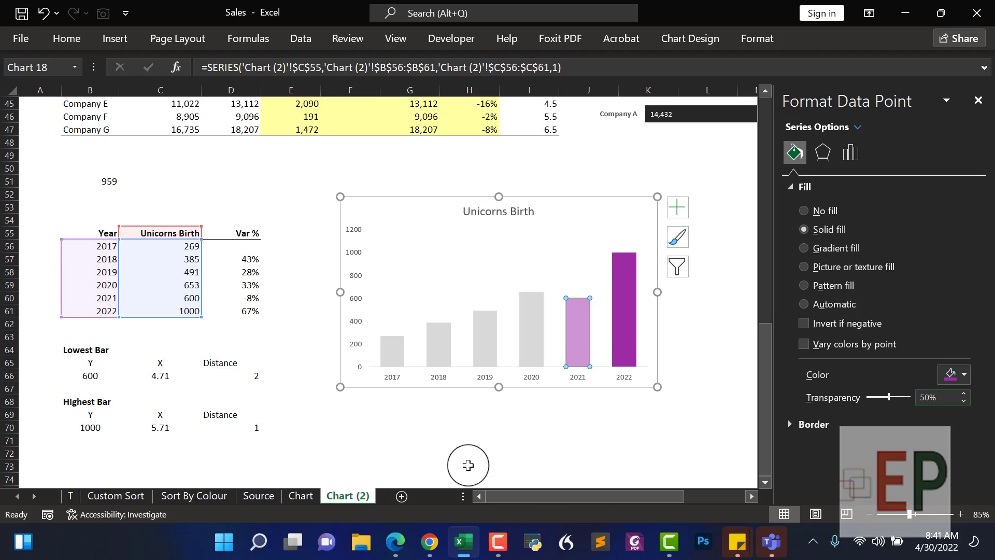
{"action": "left_click", "coordinate": [529, 426]}
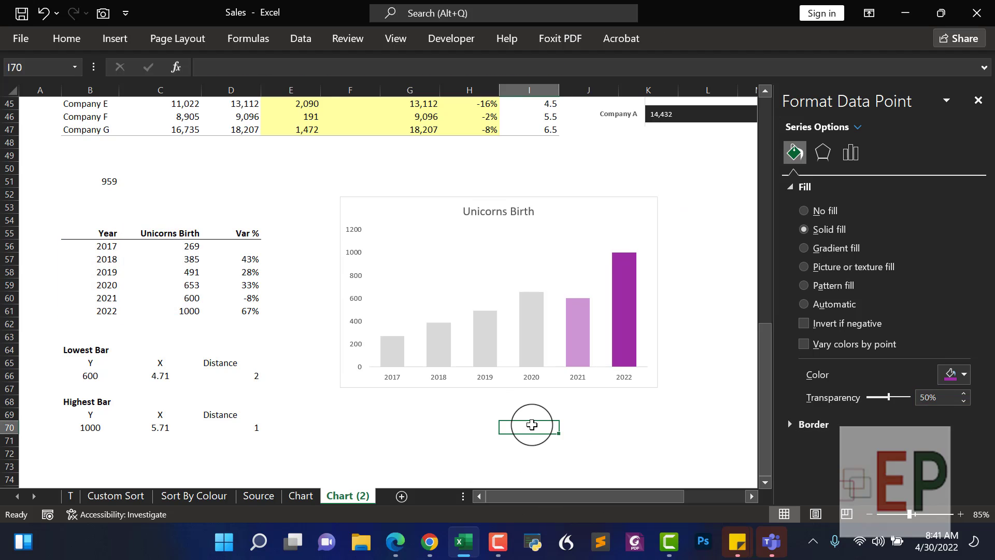
- Remove the outline around the Unicorns Birth chart by setting the chart area border to No line
{"action": "left_click", "coordinate": [636, 390]}
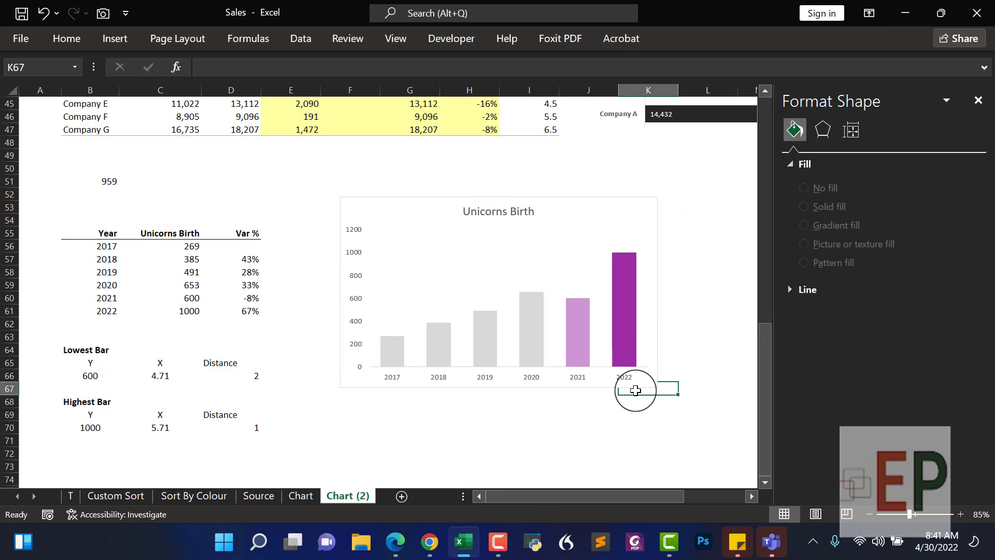
{"action": "left_click", "coordinate": [584, 198]}
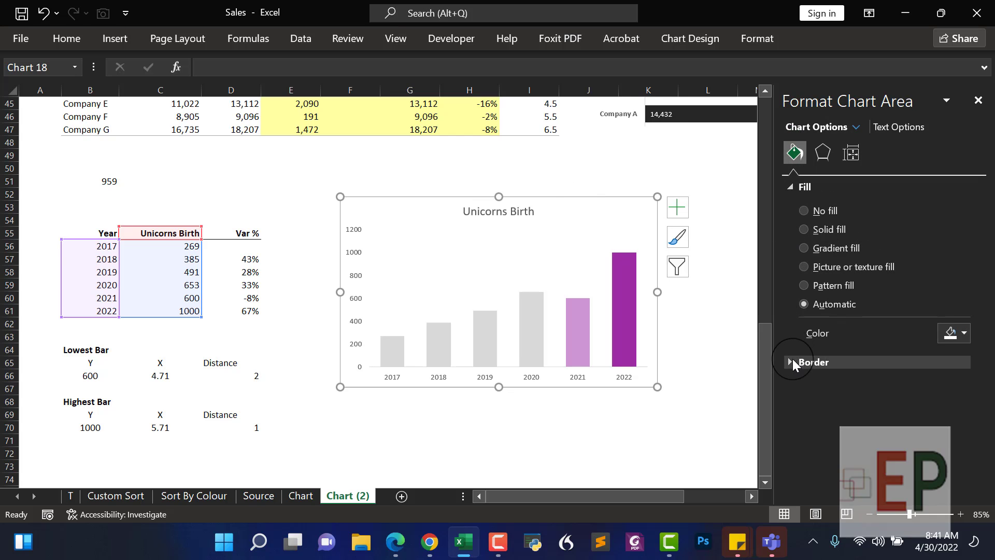
{"action": "left_click", "coordinate": [792, 359]}
{"action": "left_click", "coordinate": [825, 387]}
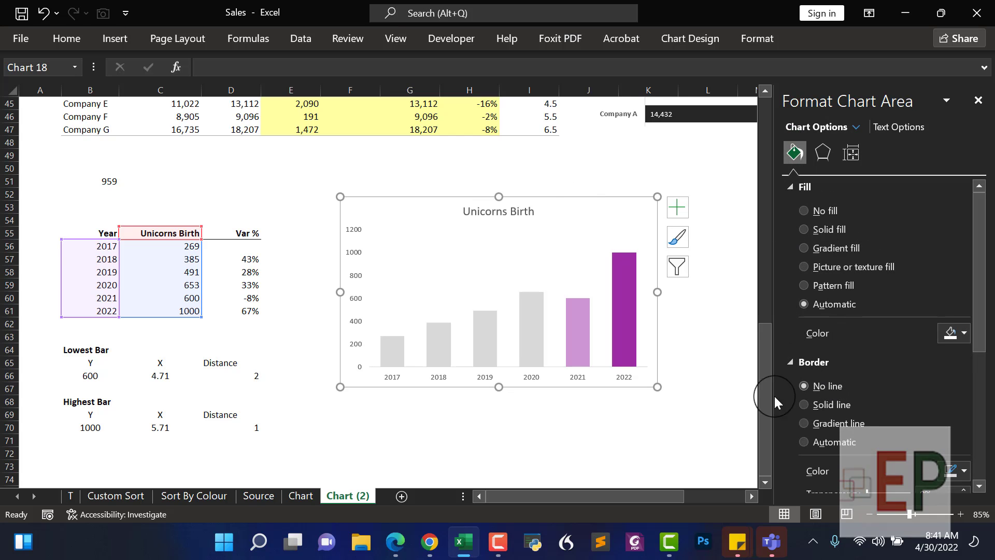
{"action": "left_click", "coordinate": [692, 451]}
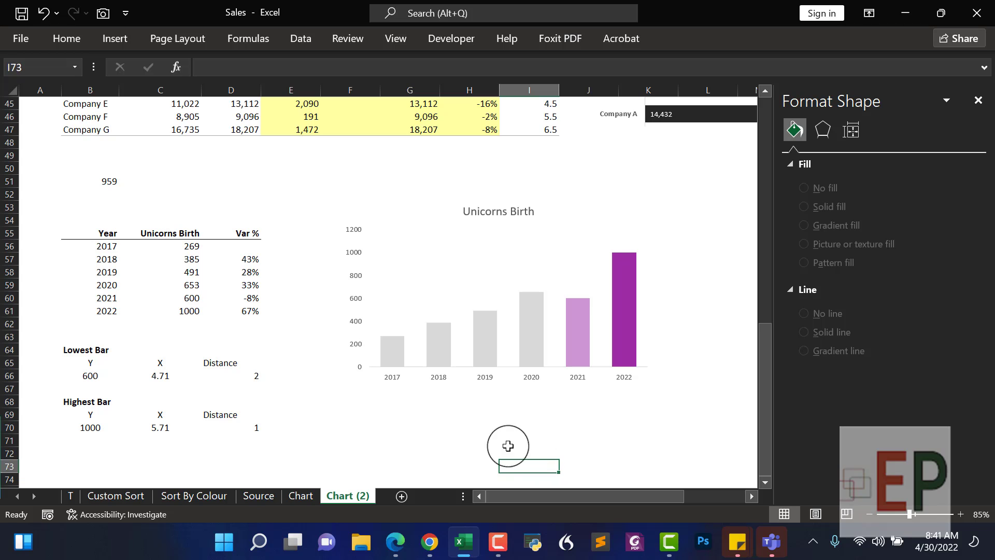
- Delete the vertical value axis from the Unicorns Birth chart
{"action": "left_click", "coordinate": [355, 321]}
{"action": "left_click", "coordinate": [354, 303]}
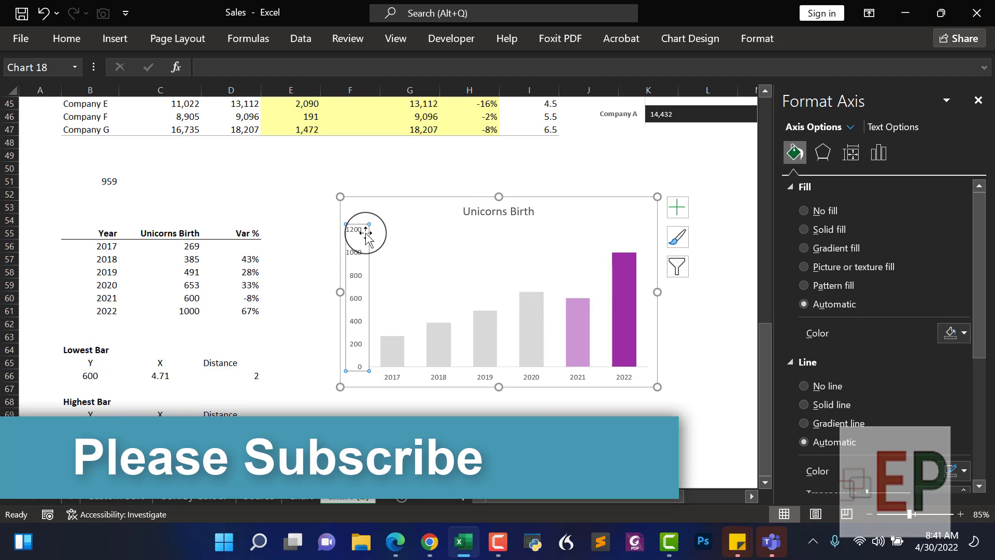
{"action": "key", "text": "Delete"}
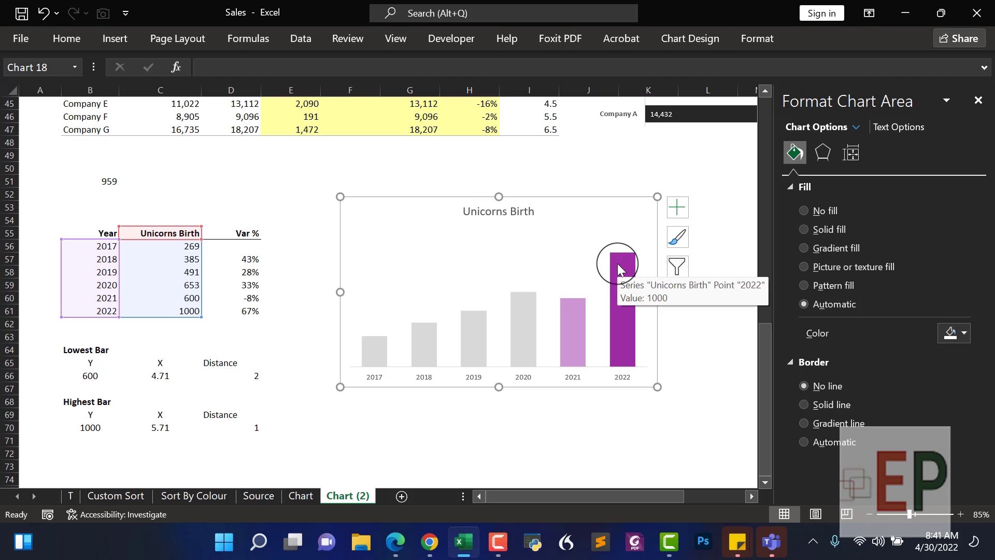
- Add data labels to the chart's columns at the Outside End position and collapse the ribbon
{"action": "left_click", "coordinate": [718, 46]}
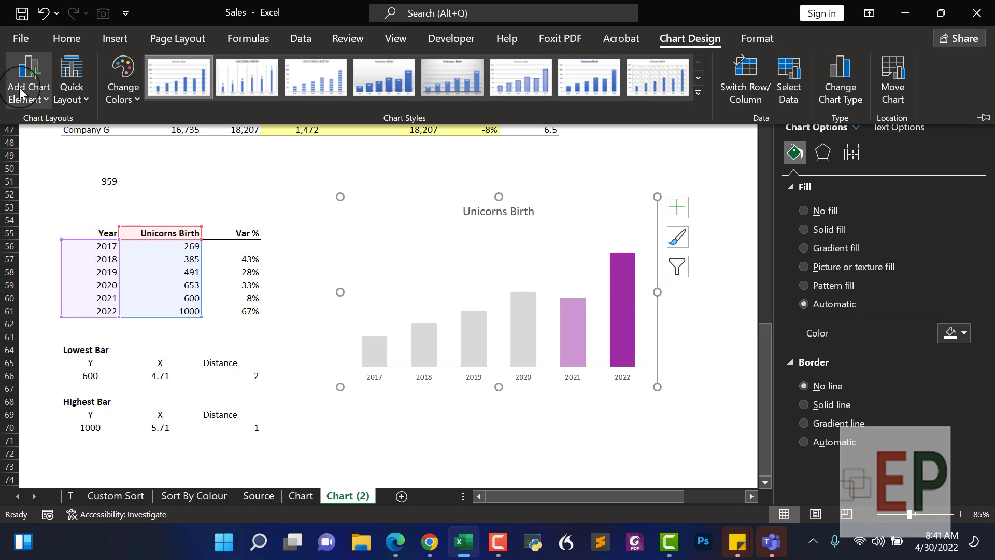
{"action": "left_click", "coordinate": [23, 94]}
{"action": "mouse_move", "coordinate": [63, 189]}
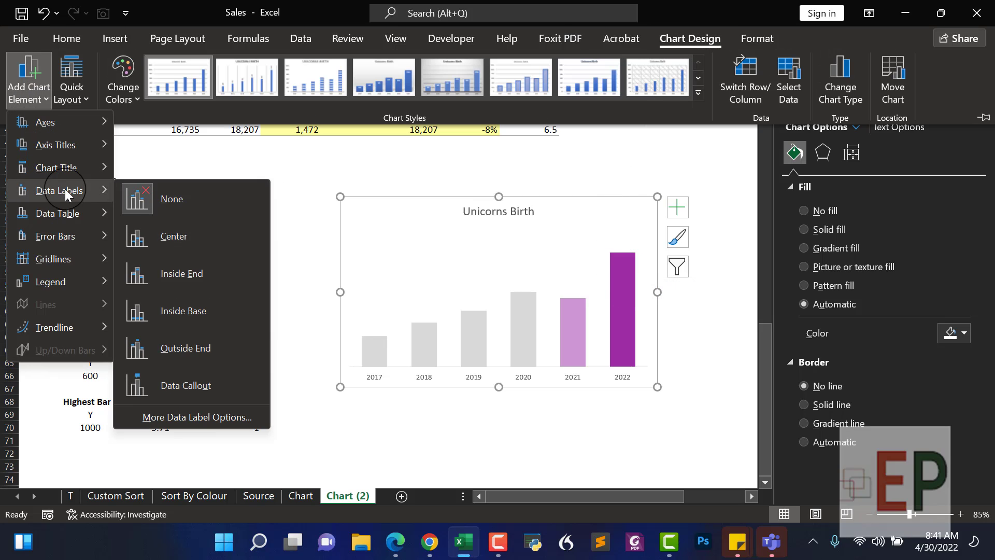
{"action": "left_click", "coordinate": [176, 357]}
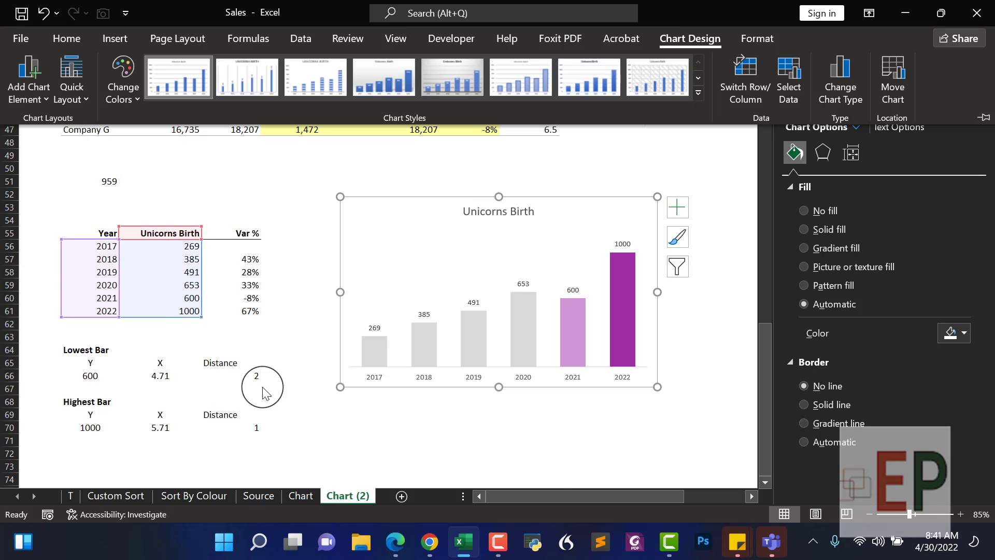
{"action": "key", "text": "ctrl+F1"}
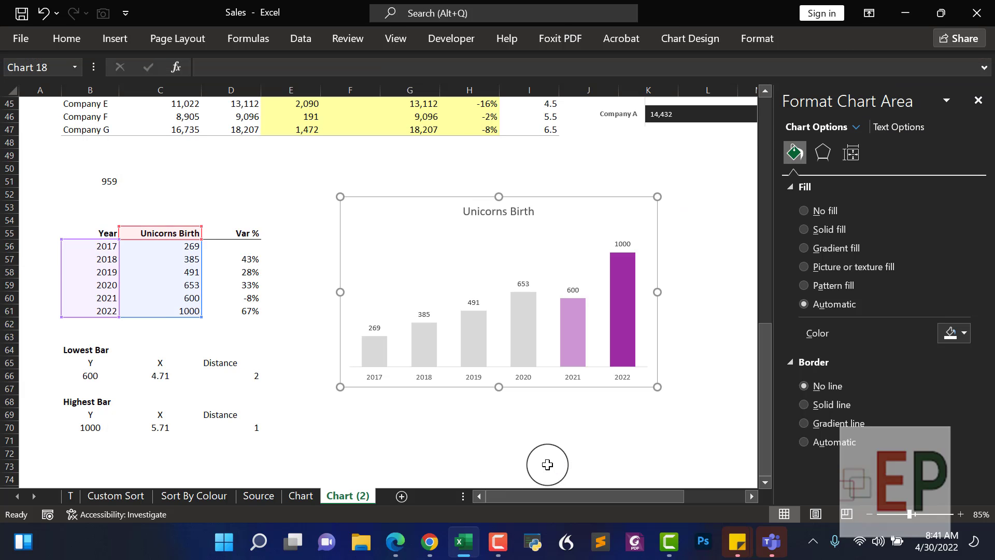
{"action": "left_click", "coordinate": [550, 464]}
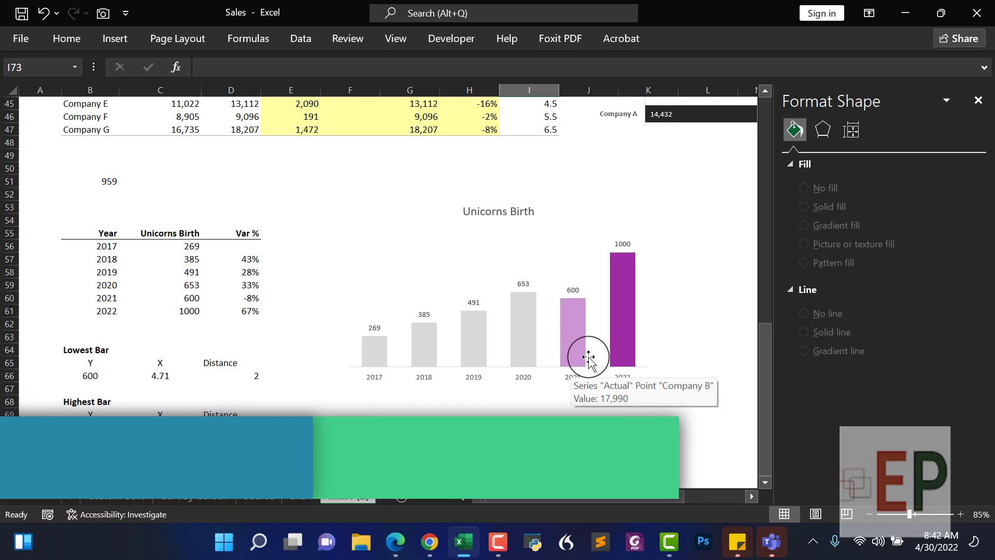
{"action": "left_click", "coordinate": [548, 278]}
{"action": "right_click", "coordinate": [548, 277]}
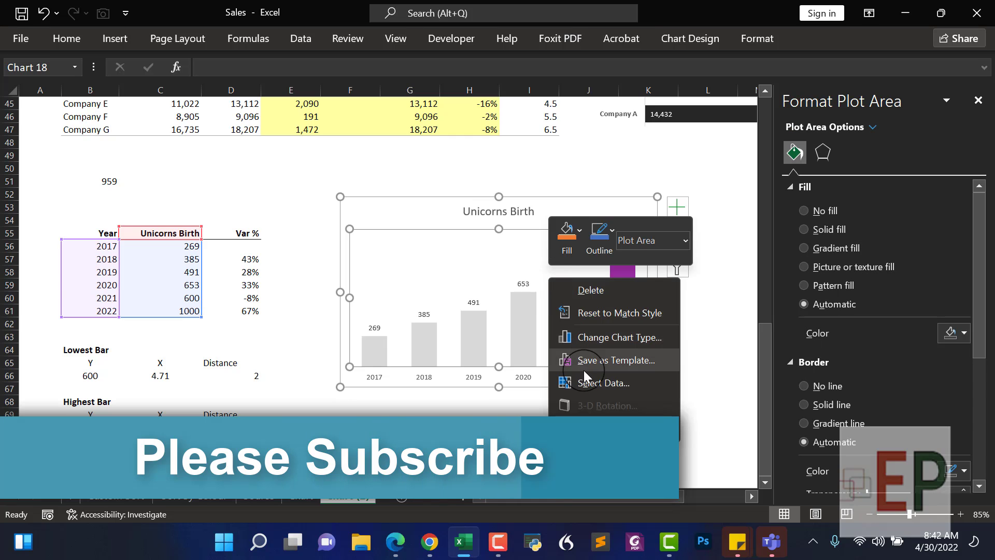
{"action": "left_click", "coordinate": [587, 341]}
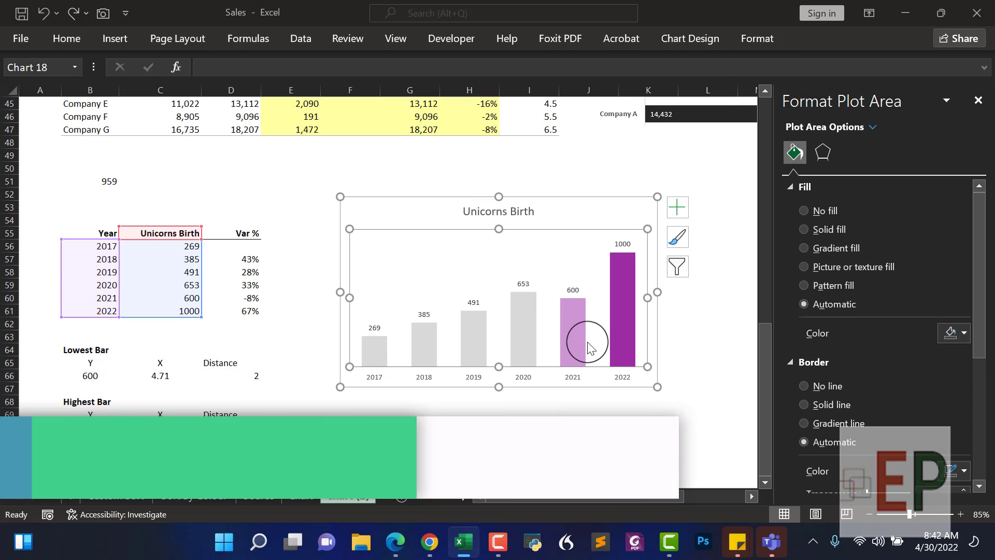
{"action": "left_click", "coordinate": [709, 476]}
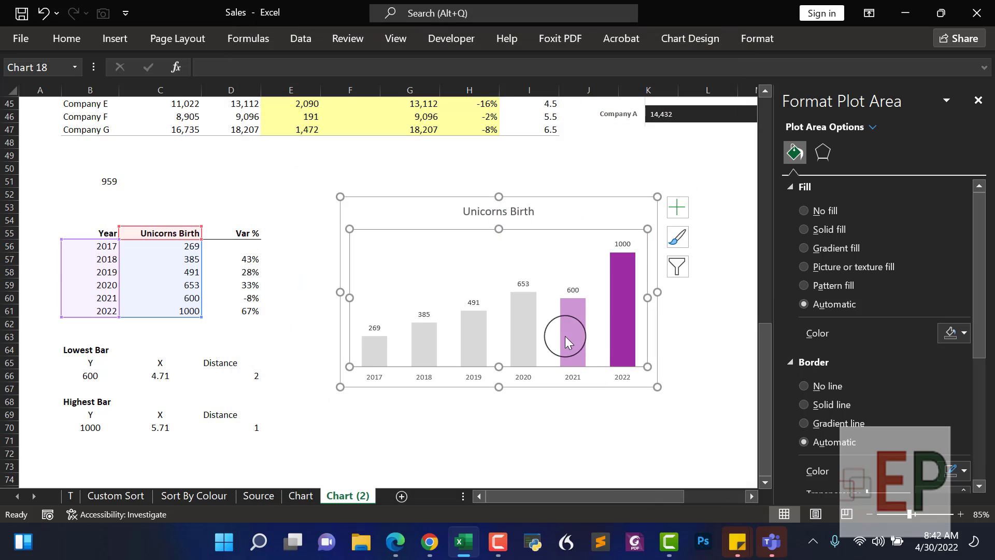
- Add a data series to the chart with its name from cell B64 (Lowest Bar) and its value from cell B66
{"action": "right_click", "coordinate": [555, 324]}
{"action": "left_click", "coordinate": [614, 430]}
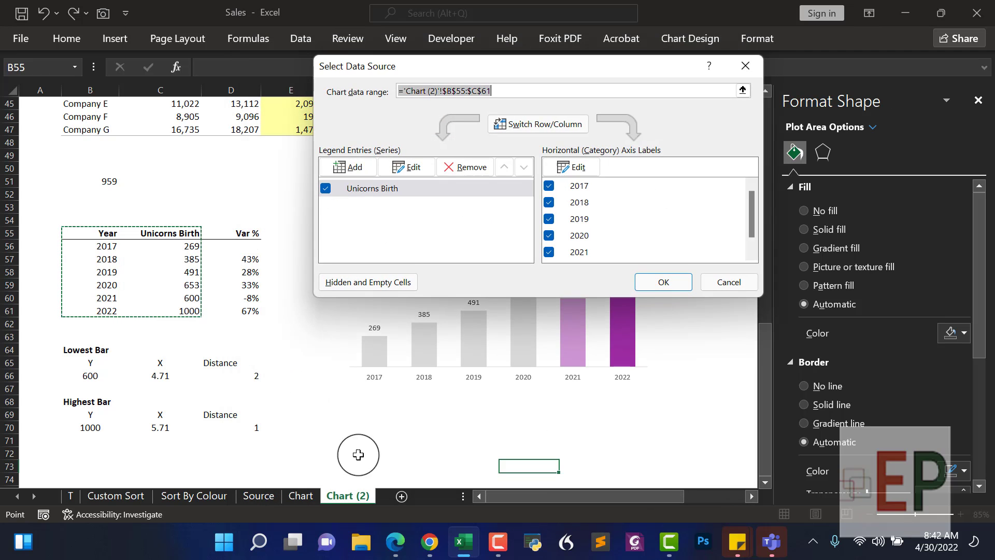
{"action": "left_click", "coordinate": [348, 165]}
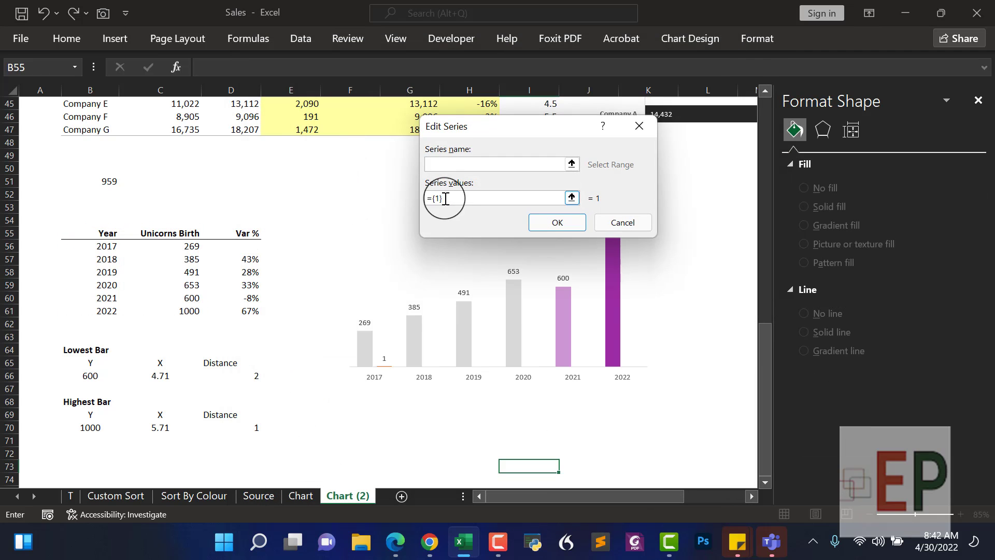
{"action": "left_click", "coordinate": [71, 352]}
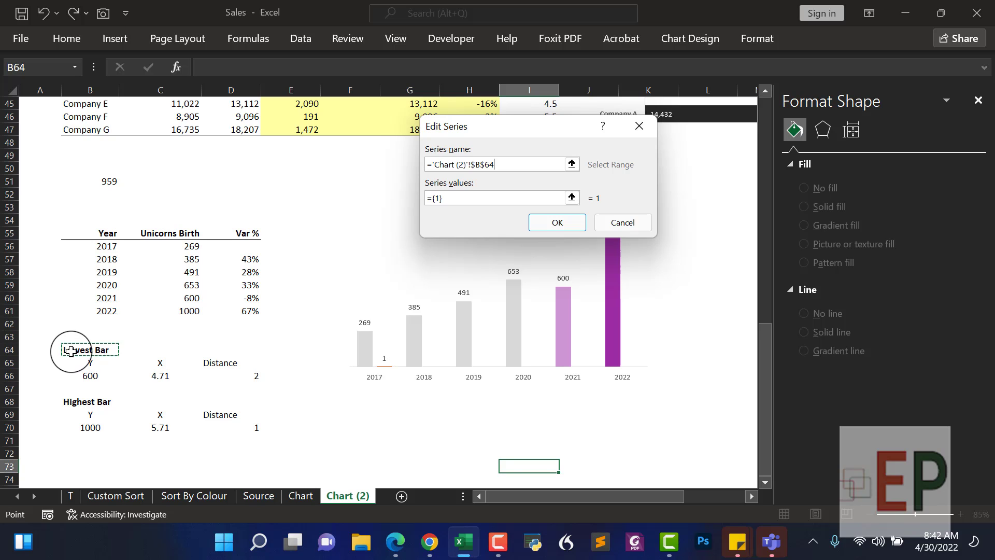
{"action": "left_click", "coordinate": [452, 202]}
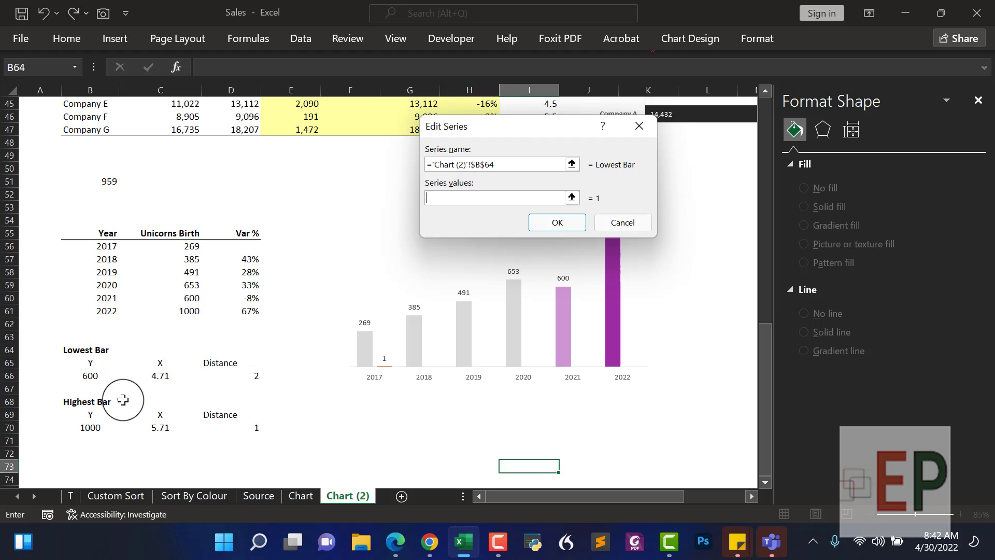
{"action": "left_click", "coordinate": [83, 373]}
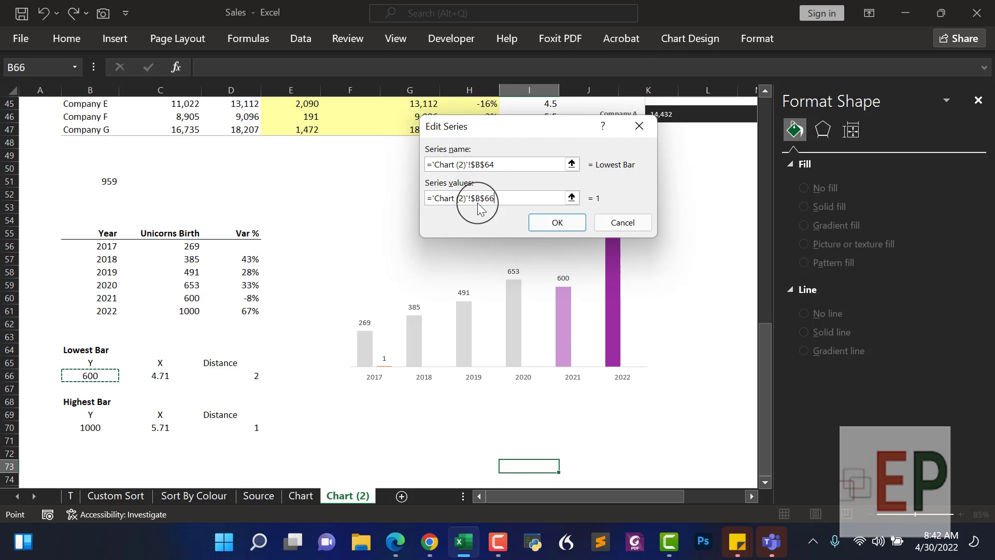
{"action": "left_click", "coordinate": [541, 224]}
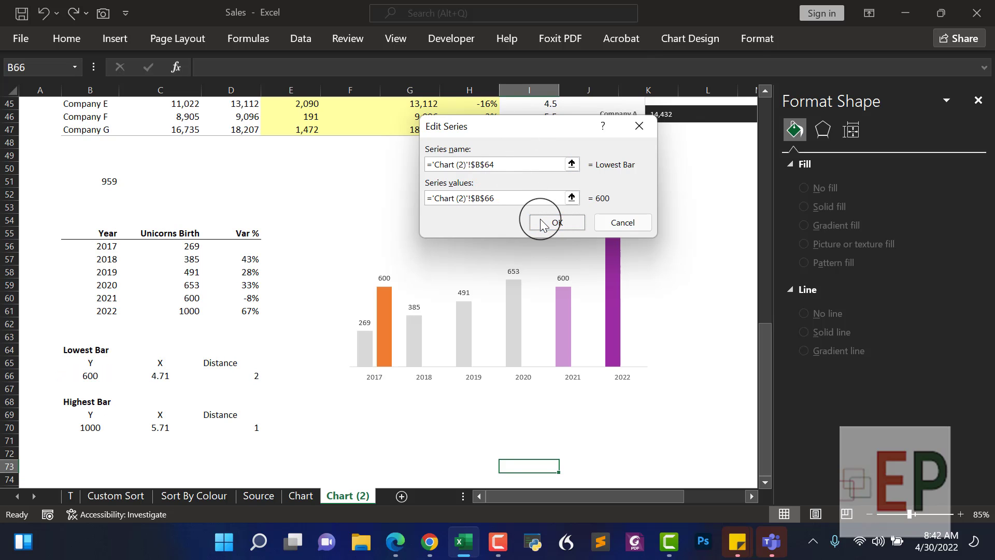
{"action": "left_click", "coordinate": [700, 290]}
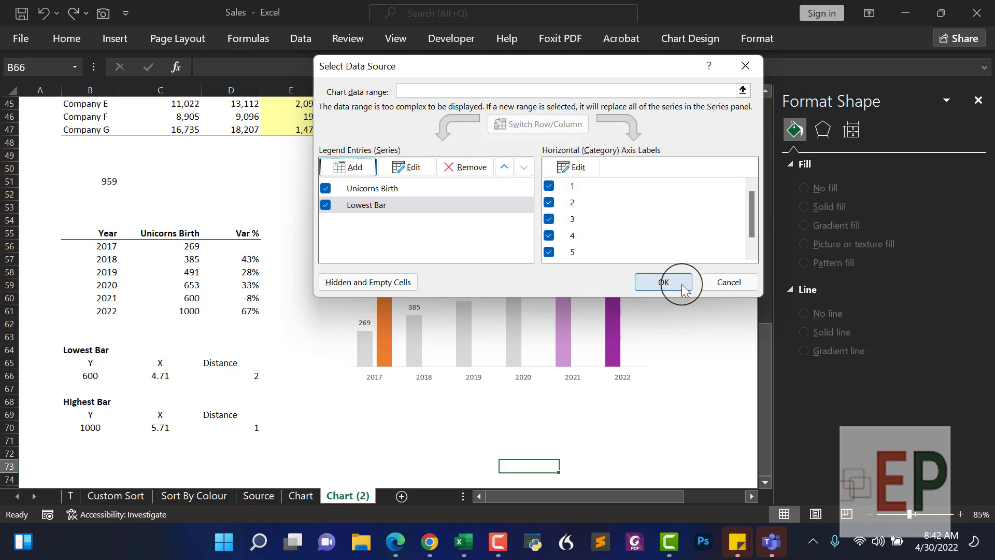
{"action": "left_click", "coordinate": [682, 284]}
{"action": "left_click", "coordinate": [422, 428]}
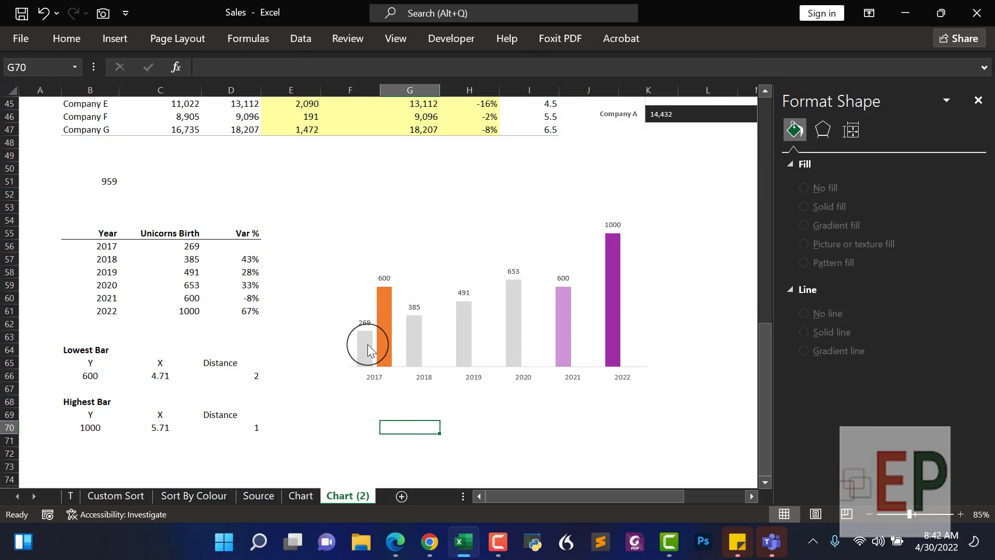
- Change the Lowest Bar series' chart type to Scatter, plotted on the secondary axis
{"action": "left_click", "coordinate": [380, 311]}
{"action": "right_click", "coordinate": [386, 316]}
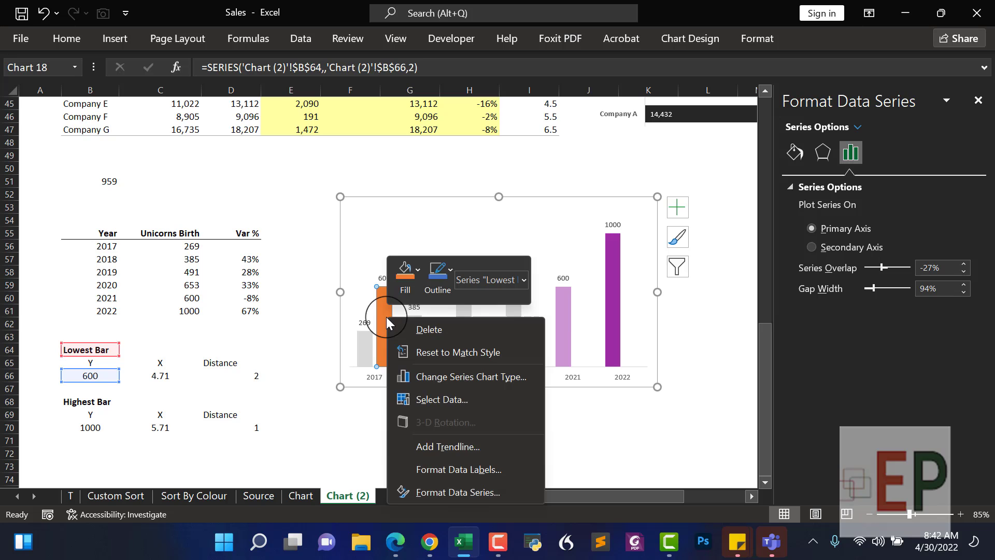
{"action": "left_click", "coordinate": [456, 377]}
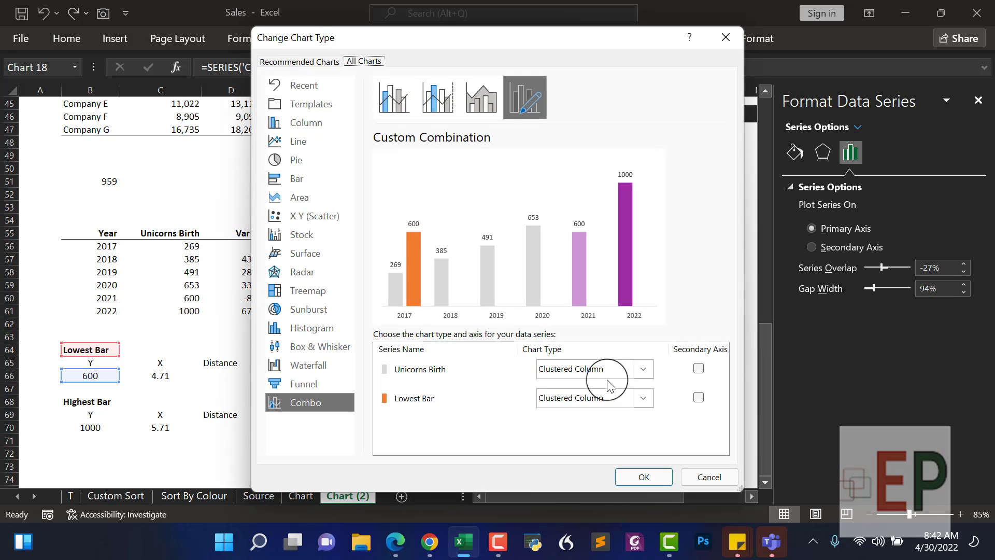
{"action": "left_click", "coordinate": [643, 398]}
{"action": "scroll", "coordinate": [571, 311], "scroll_direction": "down", "scroll_amount": 5}
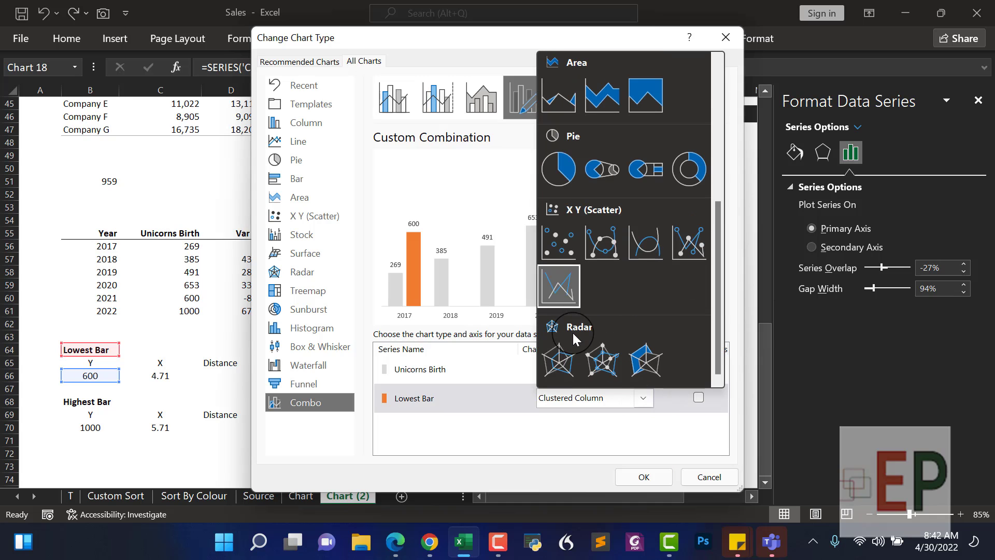
{"action": "left_click", "coordinate": [551, 252]}
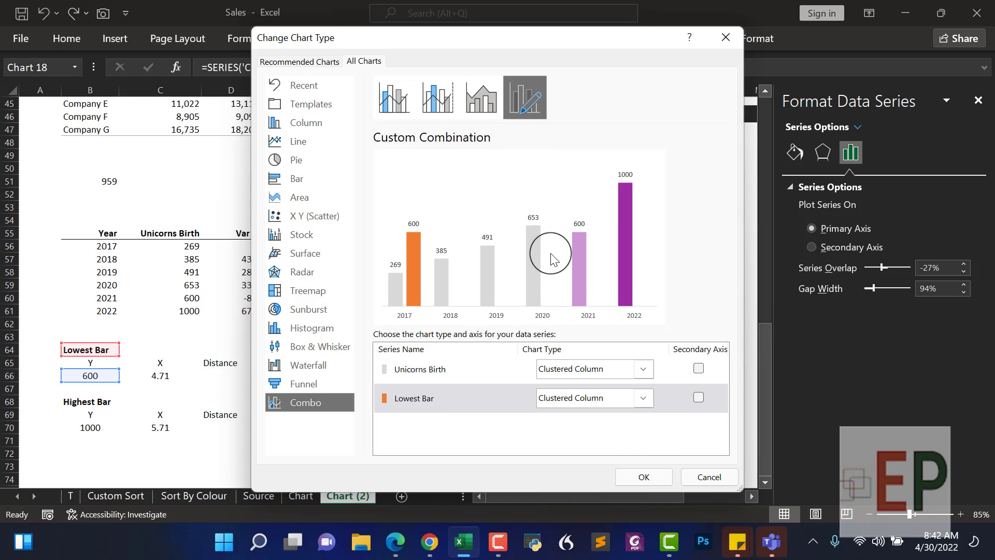
{"action": "left_click", "coordinate": [699, 397]}
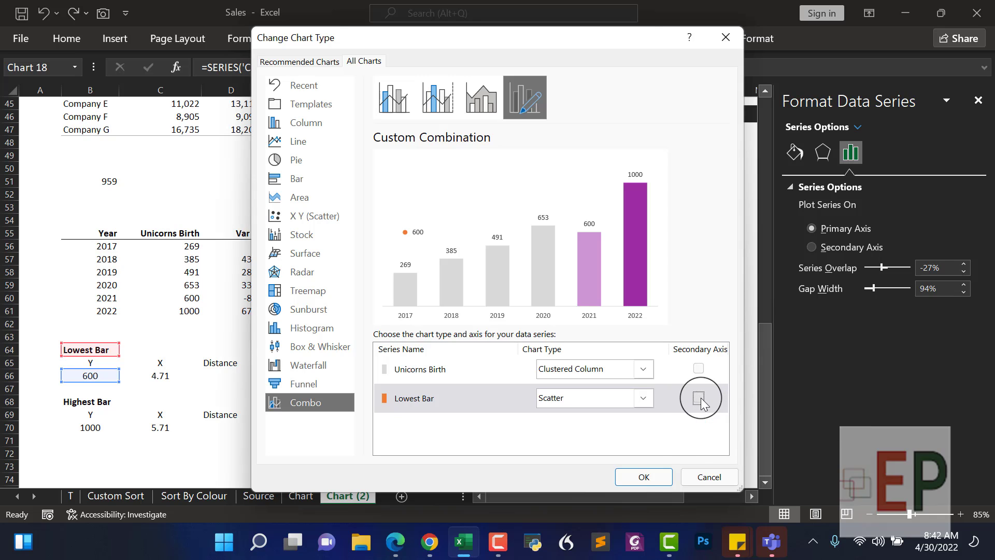
{"action": "left_click", "coordinate": [645, 476]}
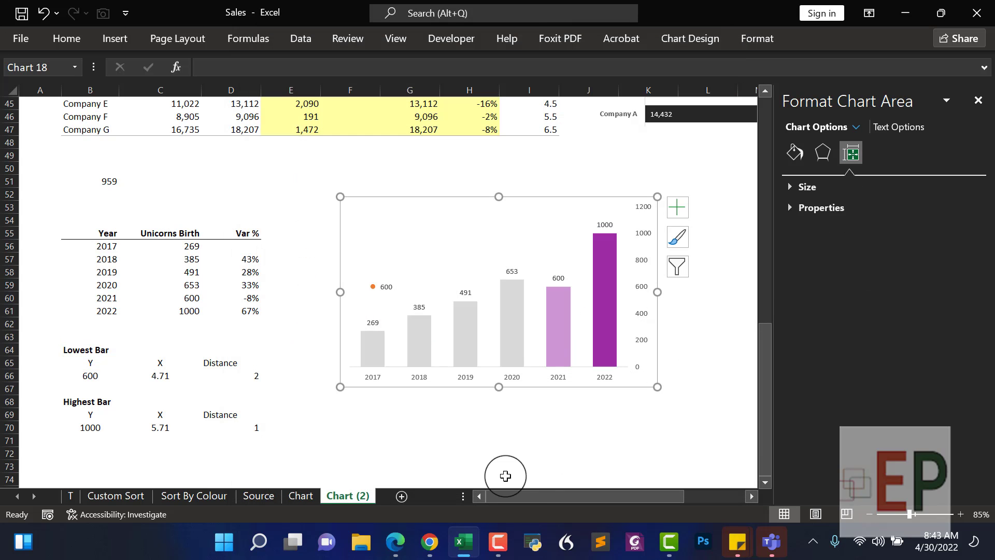
{"action": "left_click", "coordinate": [422, 457]}
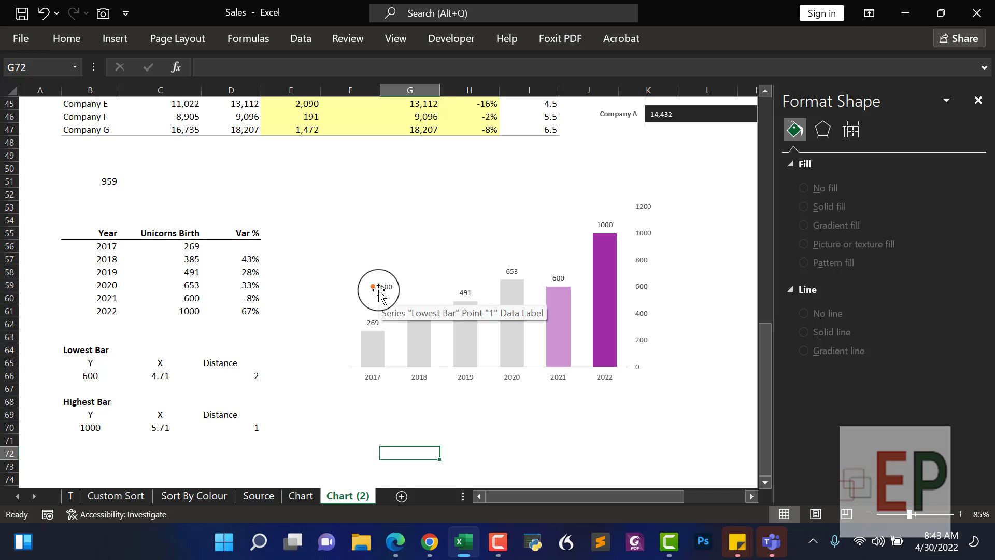
{"action": "left_click", "coordinate": [380, 292]}
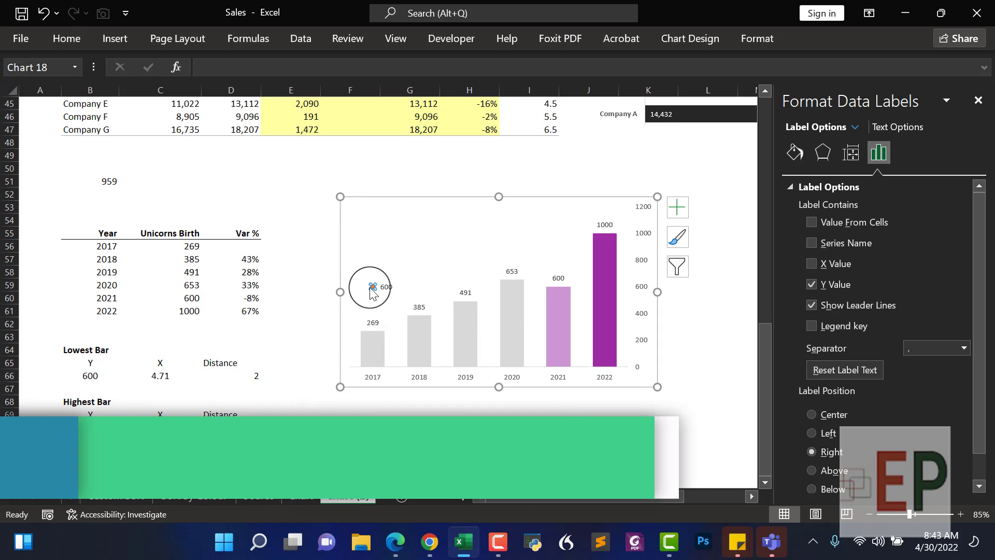
{"action": "left_click", "coordinate": [373, 287]}
{"action": "key", "text": "Escape"}
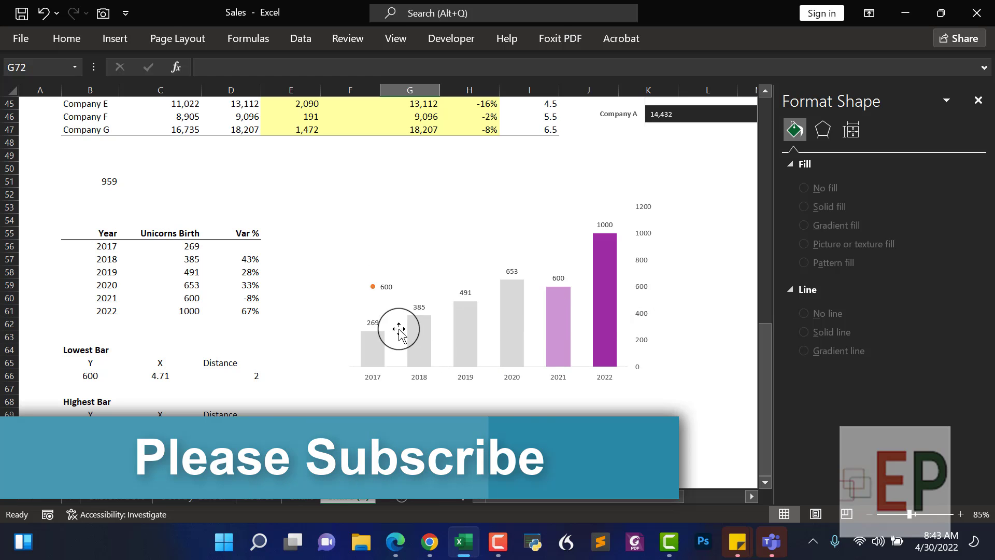
{"action": "mouse_move", "coordinate": [558, 338]}
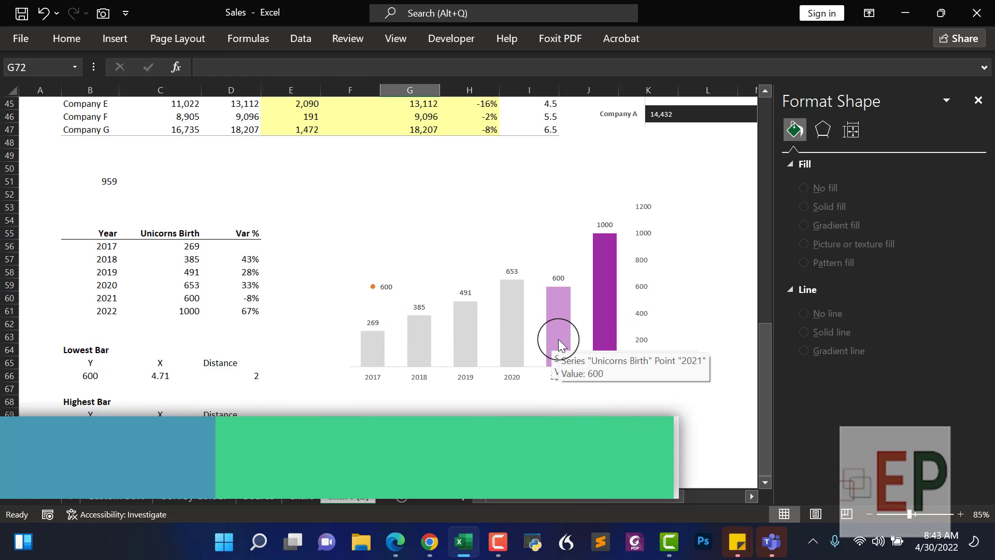
{"action": "left_click", "coordinate": [378, 285]}
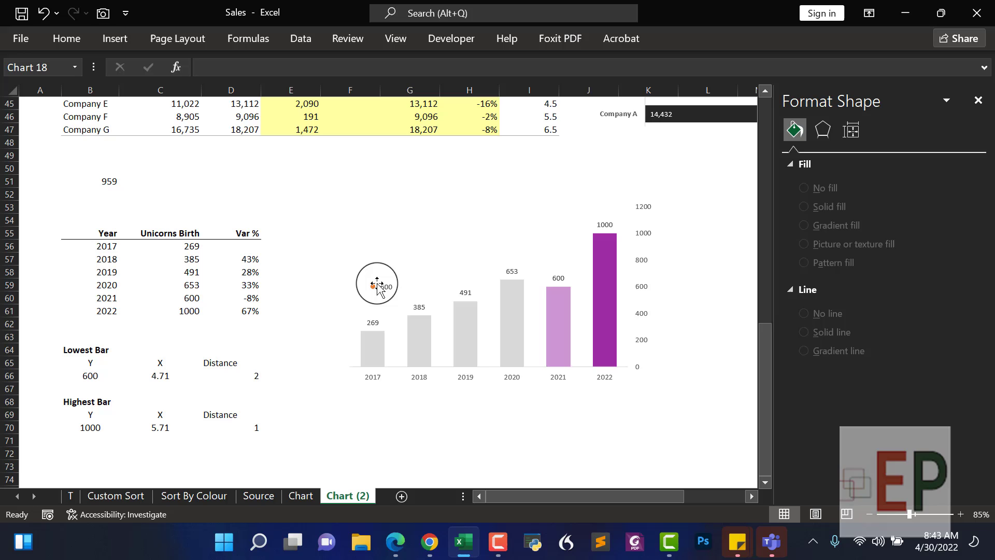
- Edit the Lowest Bar series in the chart's data source so its X values come from cell C66
{"action": "right_click", "coordinate": [443, 298]}
{"action": "left_click", "coordinate": [499, 402]}
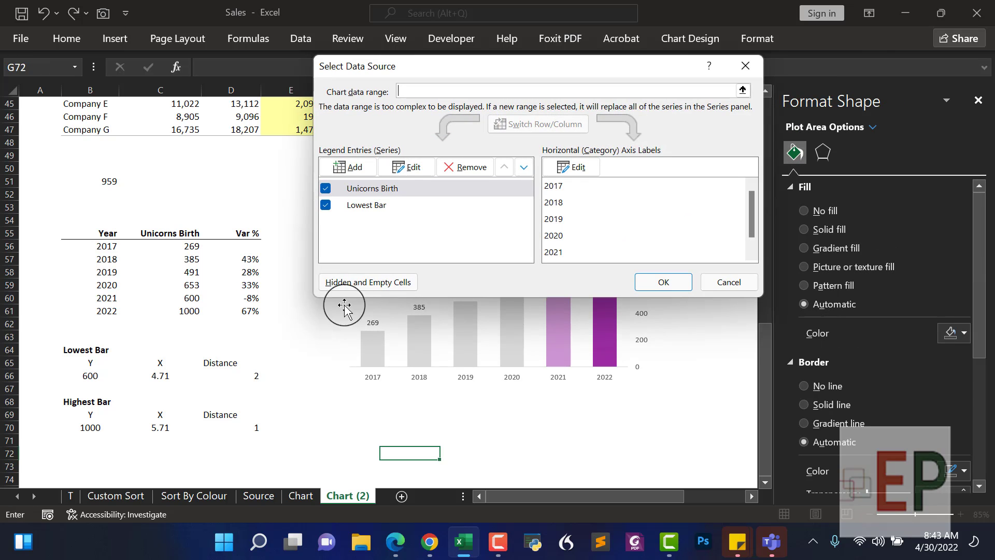
{"action": "left_click", "coordinate": [369, 205]}
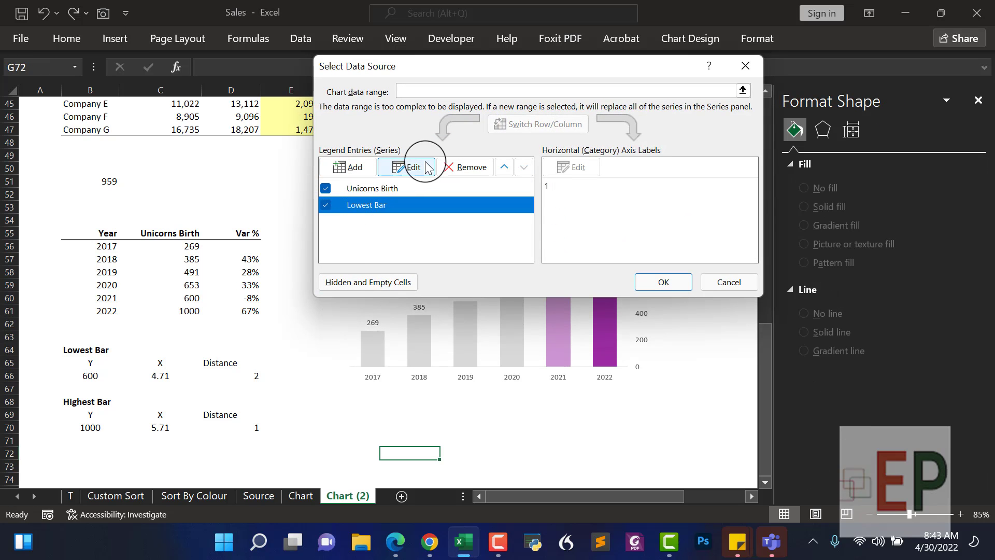
{"action": "left_click", "coordinate": [407, 166]}
{"action": "left_click", "coordinate": [434, 180]}
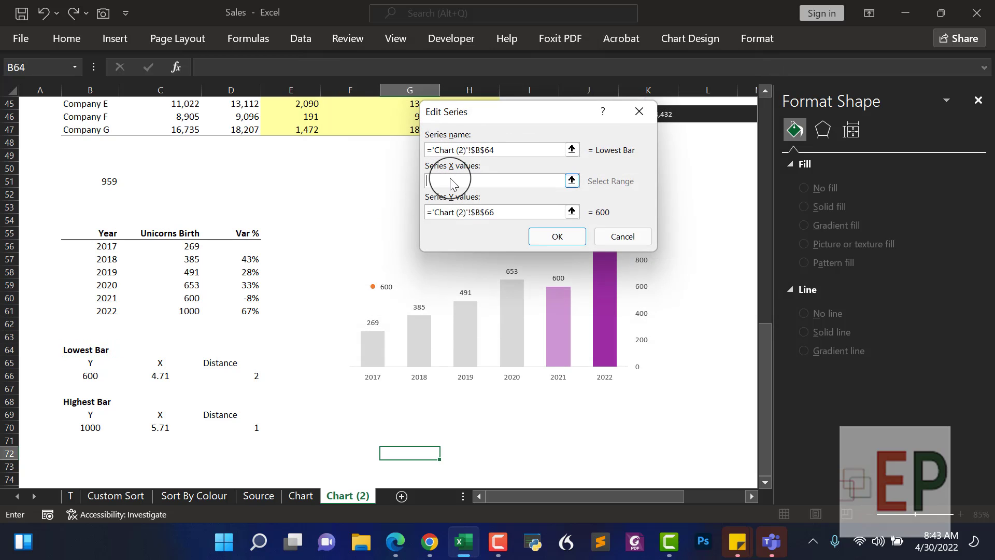
{"action": "left_click", "coordinate": [156, 377]}
{"action": "left_click", "coordinate": [533, 241]}
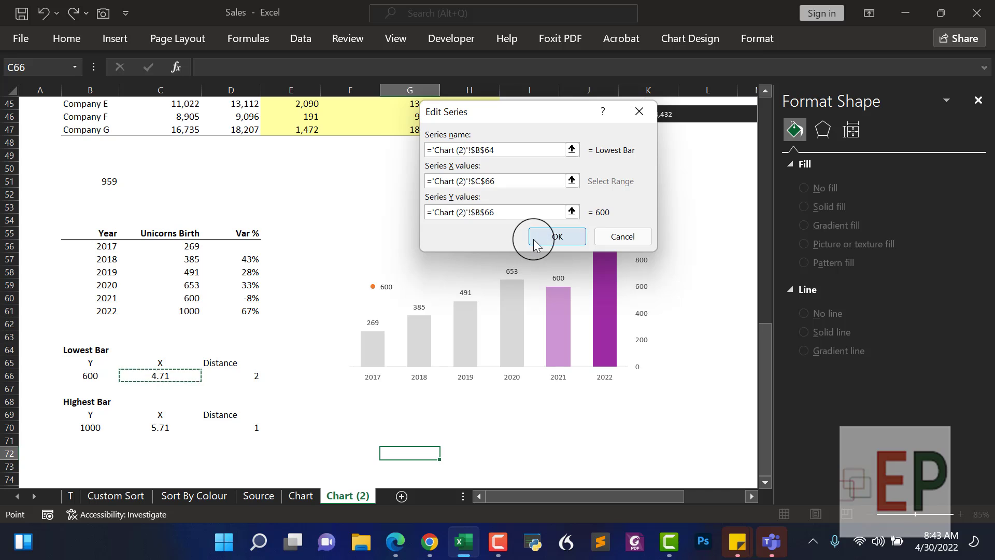
{"action": "left_click", "coordinate": [649, 282]}
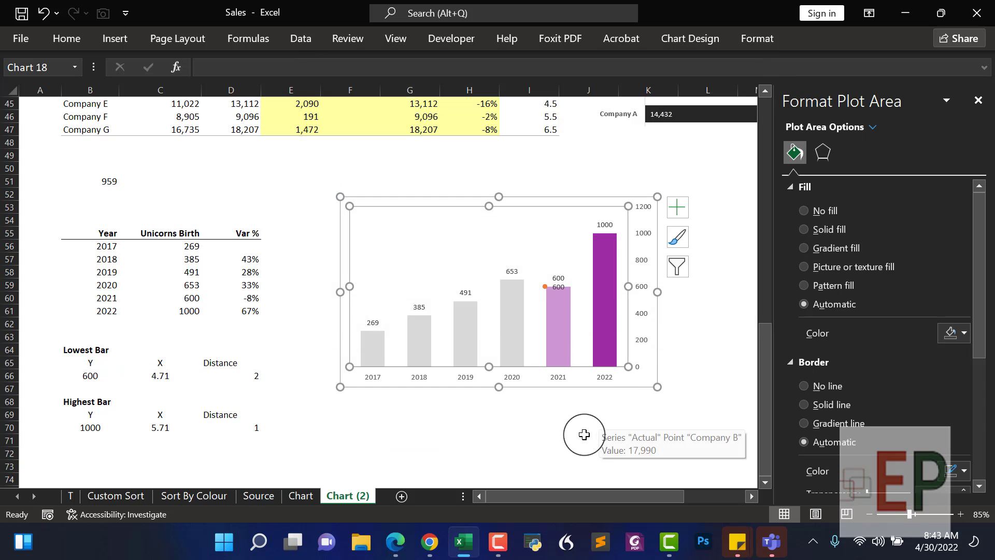
{"action": "left_click", "coordinate": [556, 426]}
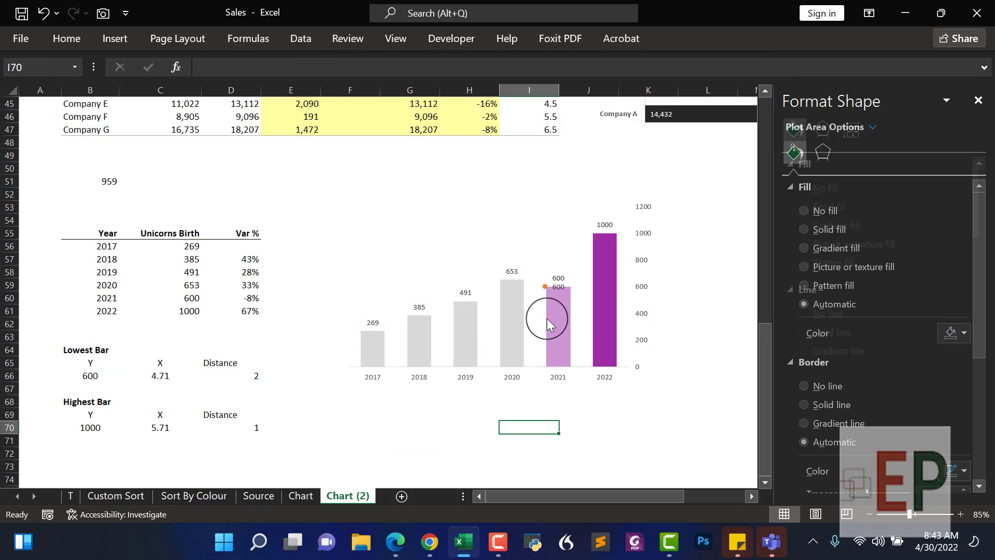
- Remove the Y value data label from the Lowest Bar point at the 2021 column
{"action": "left_click", "coordinate": [545, 285]}
{"action": "left_click", "coordinate": [551, 424]}
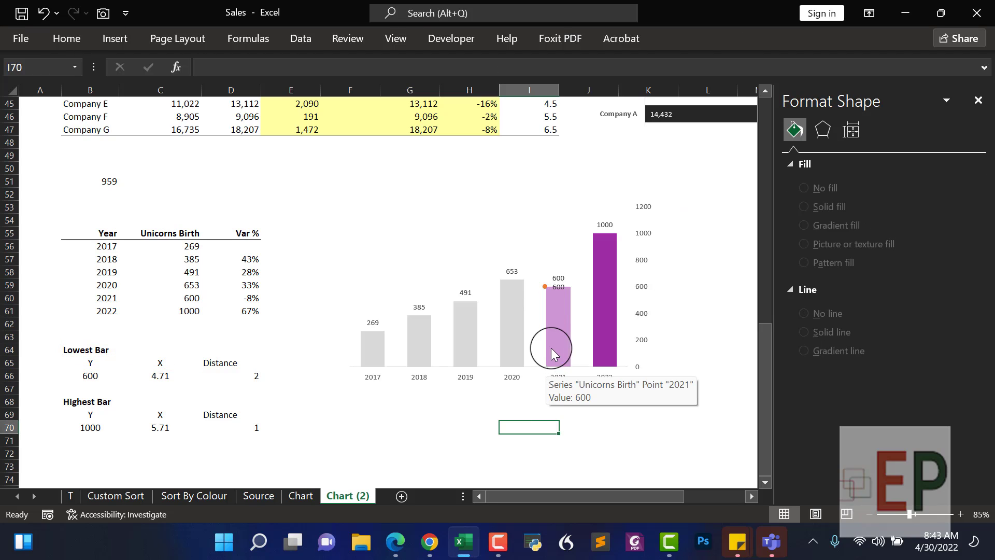
{"action": "left_click", "coordinate": [555, 288]}
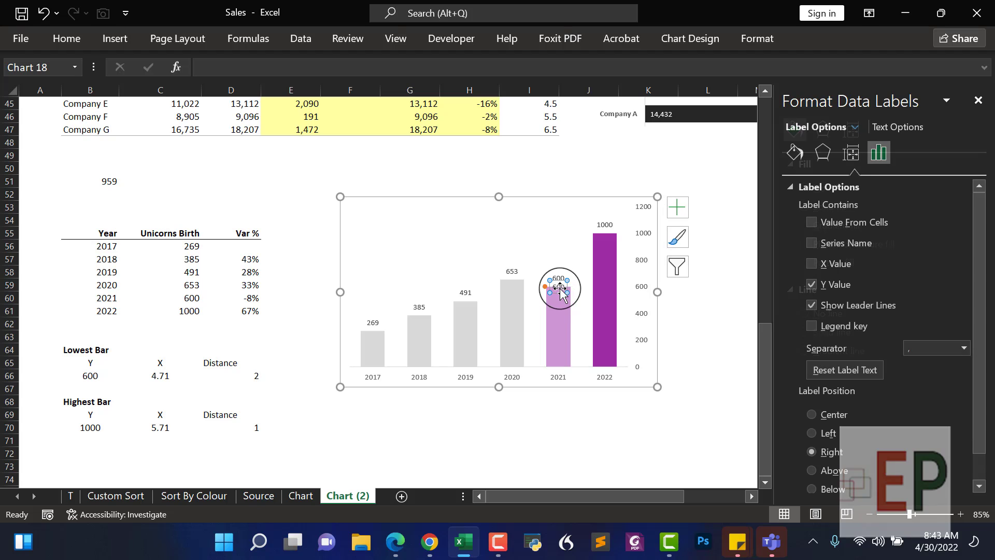
{"action": "left_click", "coordinate": [811, 284]}
{"action": "left_click", "coordinate": [655, 446]}
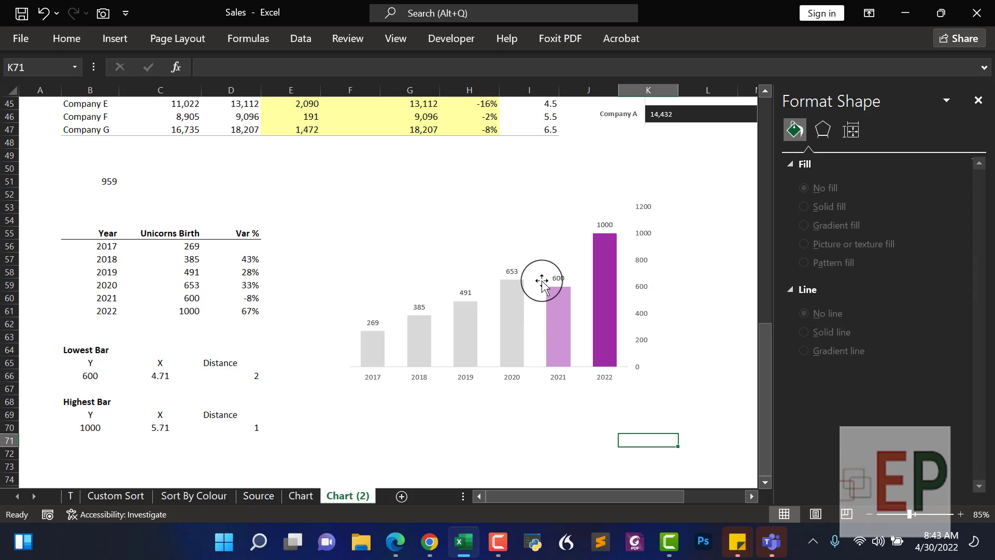
- Add a data series to the chart with its name from B68 (Highest Bar), X values from C70 and Y values from B70
{"action": "left_click", "coordinate": [544, 283]}
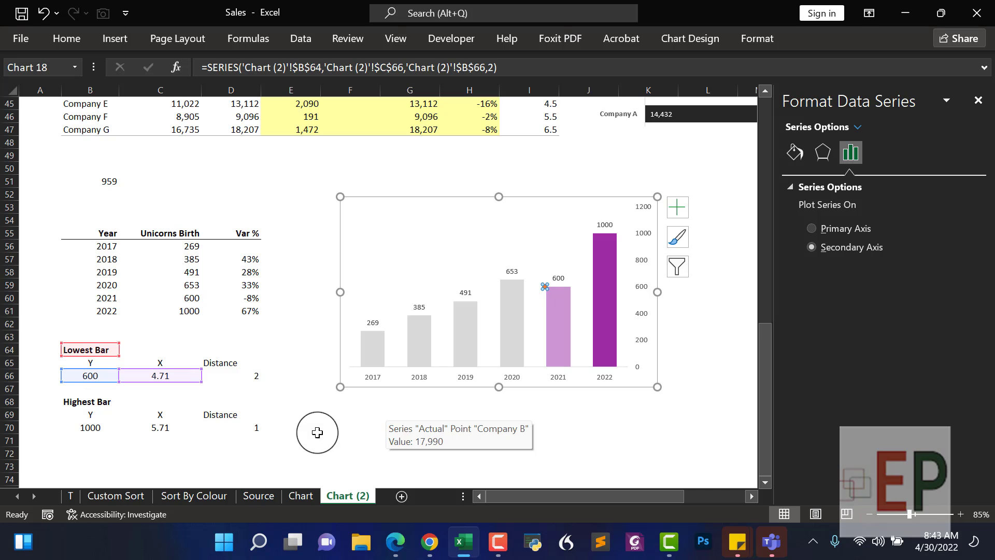
{"action": "left_click", "coordinate": [599, 324]}
{"action": "right_click", "coordinate": [599, 313]}
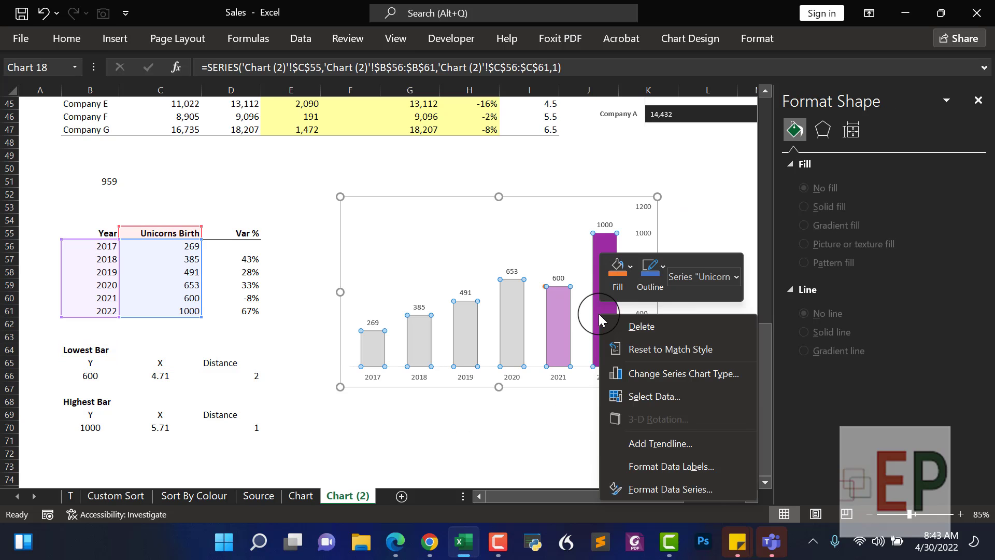
{"action": "left_click", "coordinate": [643, 403]}
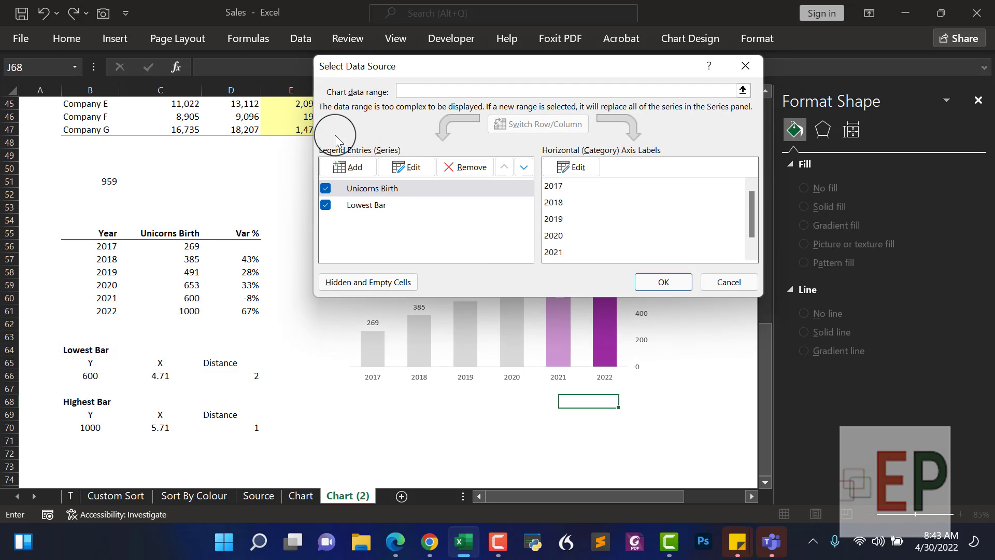
{"action": "left_click", "coordinate": [348, 167]}
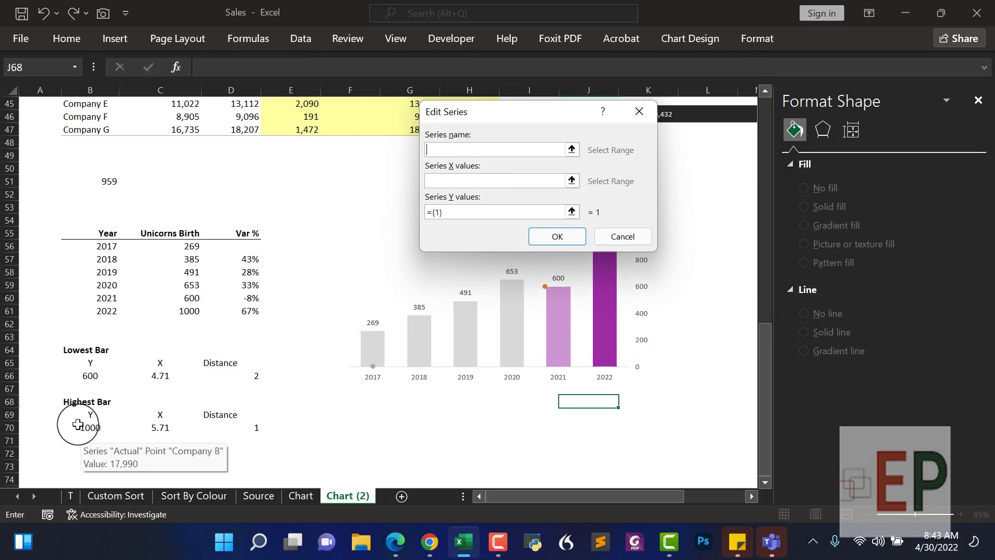
{"action": "left_click", "coordinate": [70, 402]}
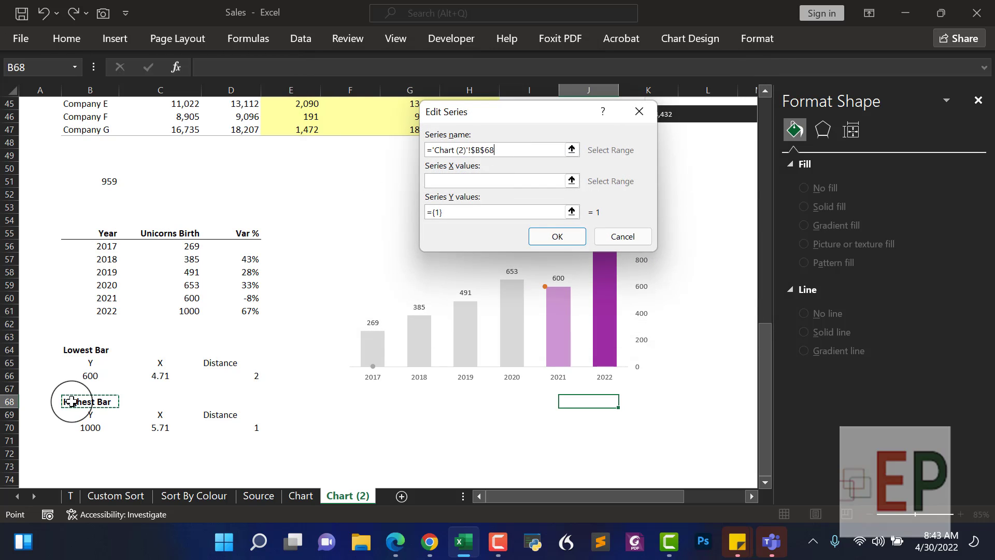
{"action": "left_click", "coordinate": [443, 186]}
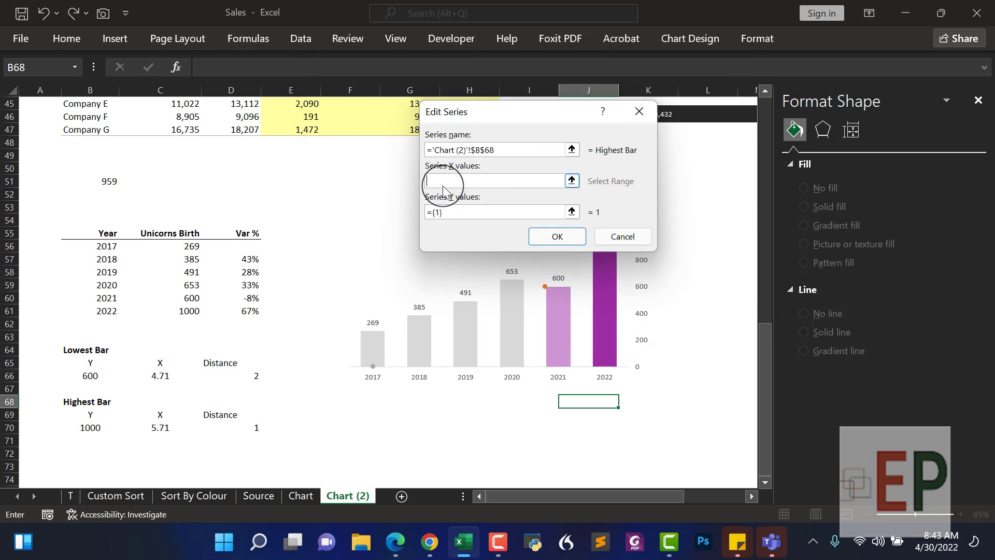
{"action": "left_click", "coordinate": [158, 428]}
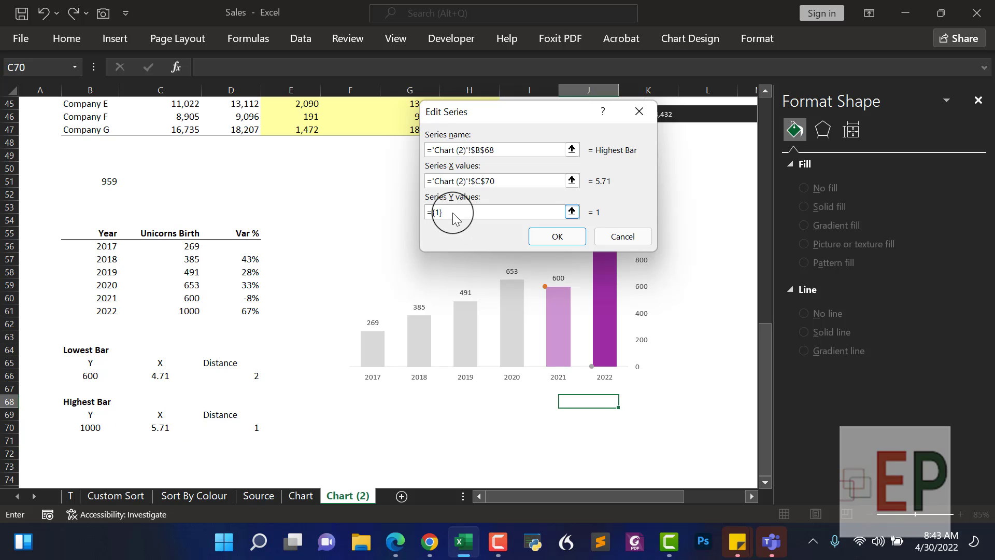
{"action": "left_click", "coordinate": [91, 427]}
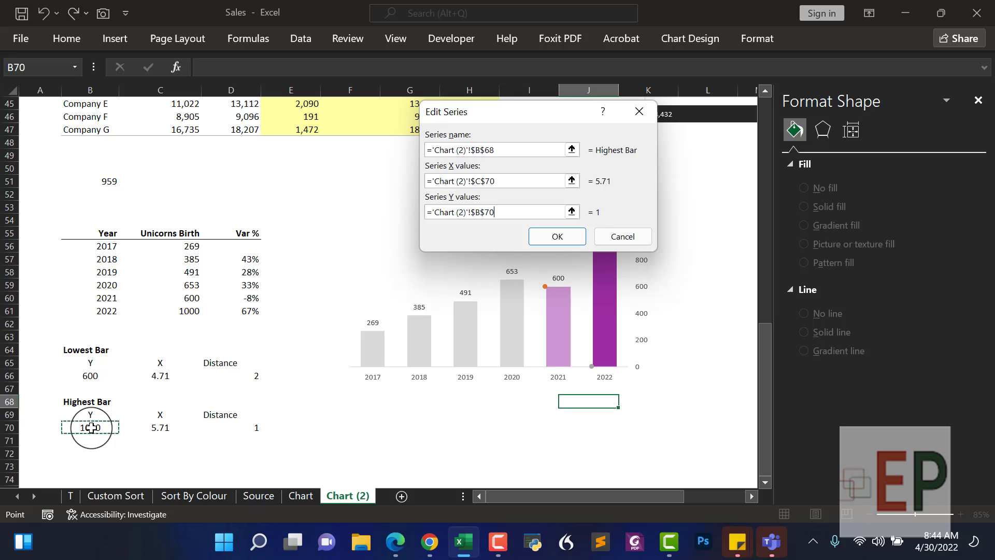
{"action": "left_click", "coordinate": [556, 237]}
{"action": "left_click", "coordinate": [682, 282]}
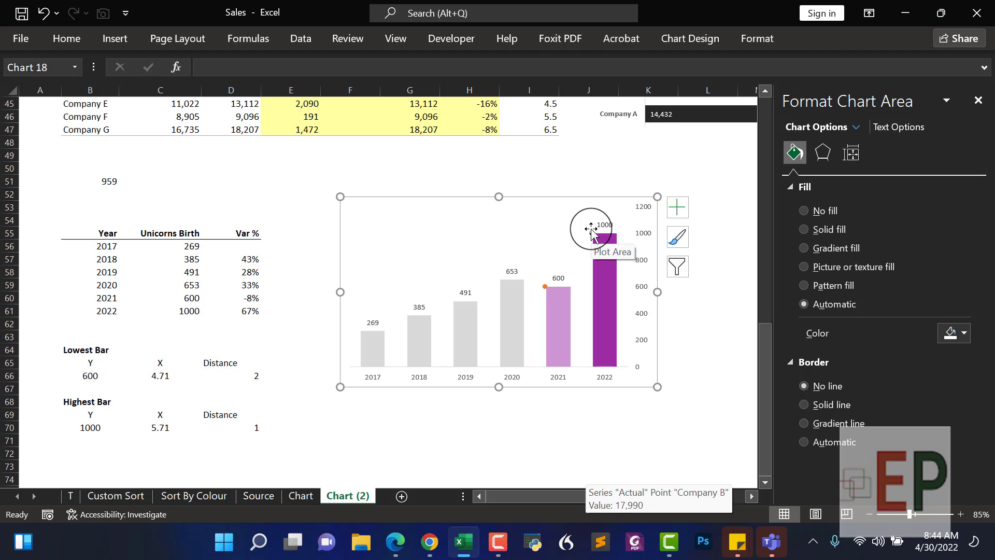
{"action": "left_click", "coordinate": [658, 169]}
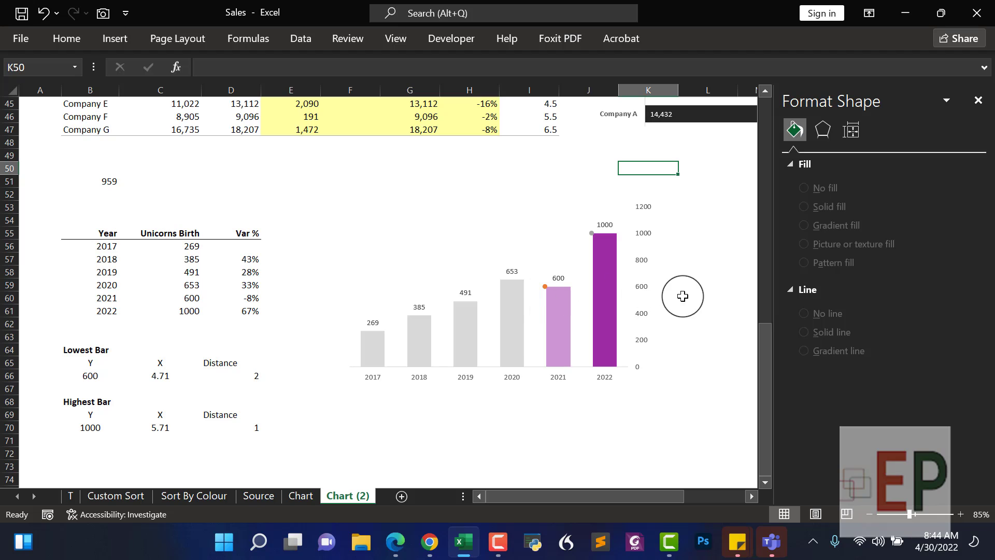
- Add Standard Error error bars to the Lowest Bar series
{"action": "left_click", "coordinate": [544, 285]}
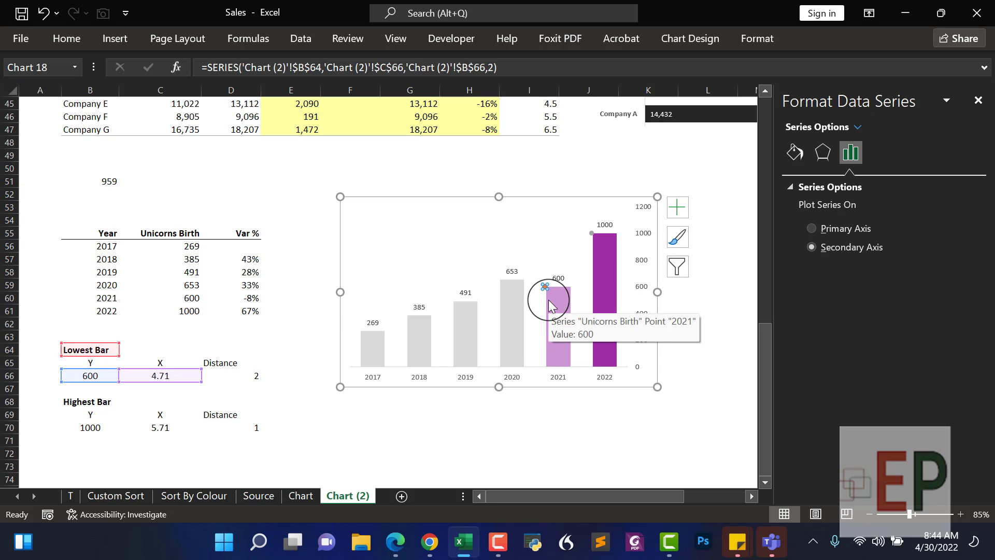
{"action": "left_click", "coordinate": [688, 44]}
{"action": "left_click", "coordinate": [42, 101]}
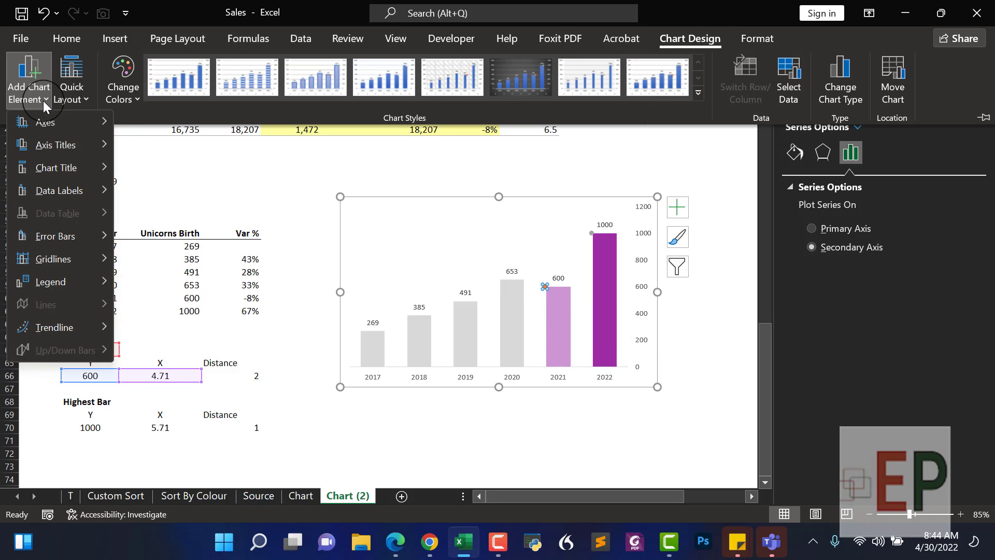
{"action": "mouse_move", "coordinate": [58, 237]}
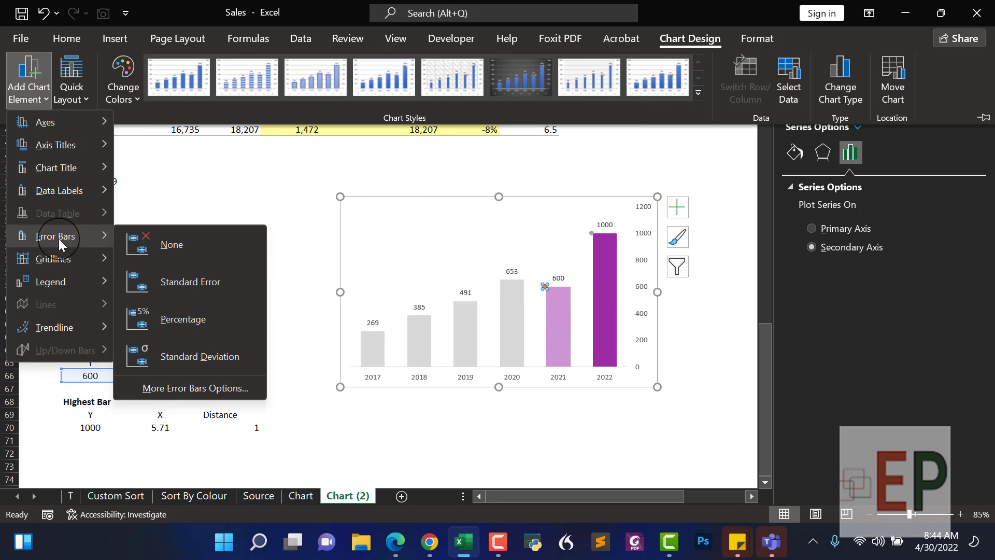
{"action": "left_click", "coordinate": [163, 282]}
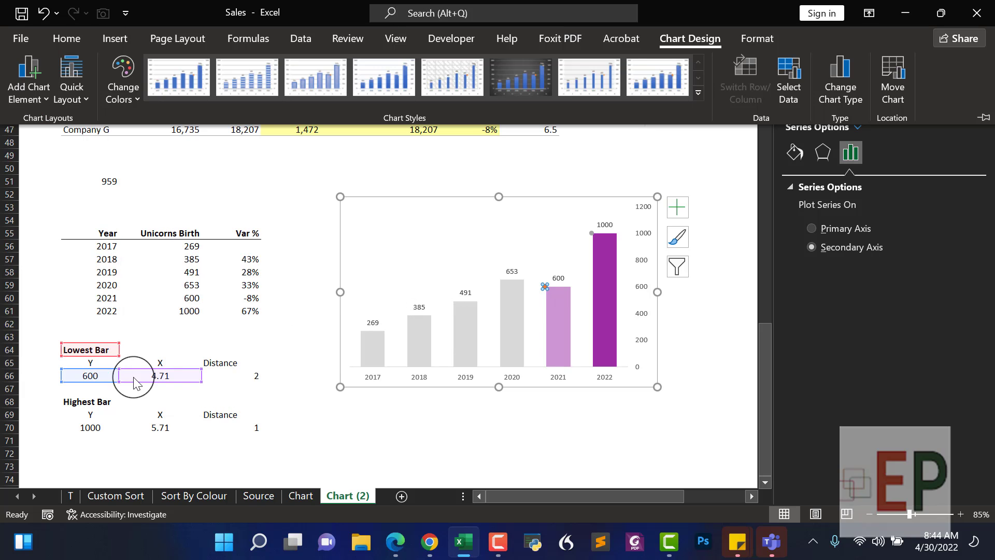
- Add Standard Error error bars to the Highest Bar series at the 2022 column
{"action": "left_click", "coordinate": [593, 233]}
{"action": "left_click", "coordinate": [591, 233]}
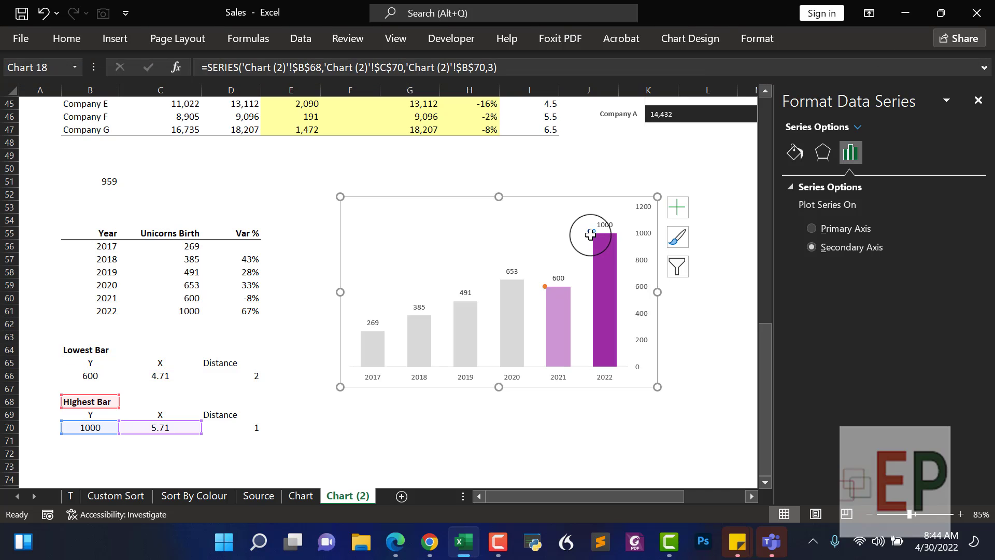
{"action": "left_click", "coordinate": [697, 44]}
{"action": "left_click", "coordinate": [43, 90]}
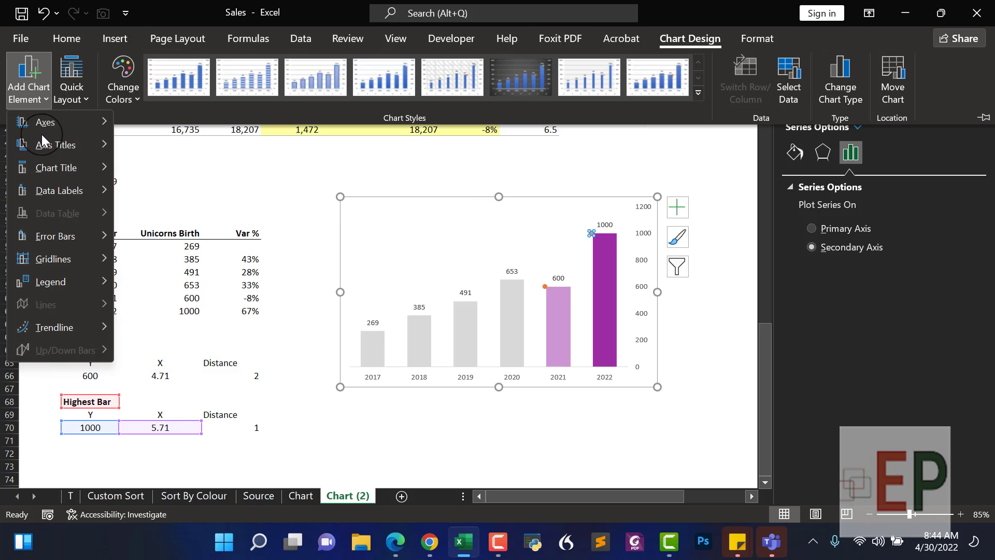
{"action": "mouse_move", "coordinate": [58, 237]}
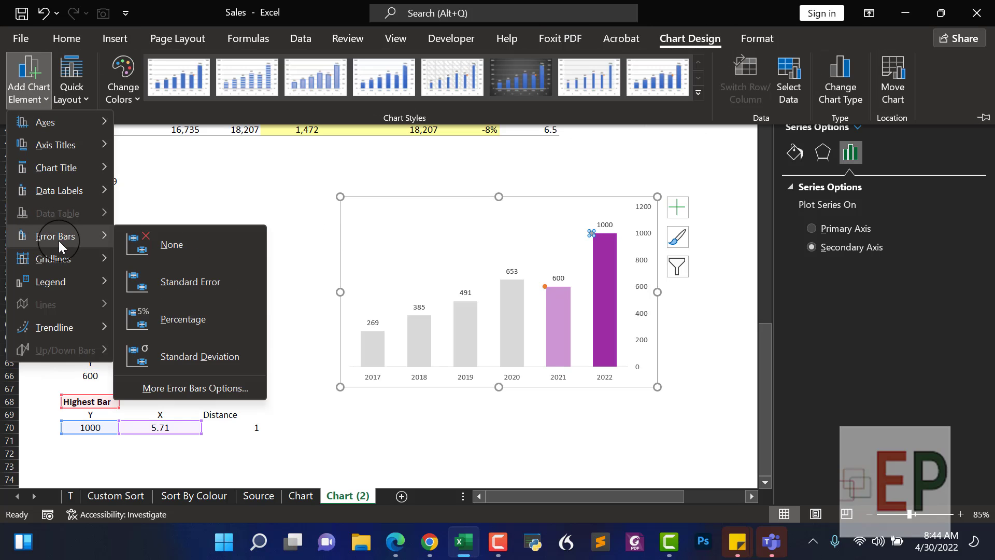
{"action": "left_click", "coordinate": [181, 289]}
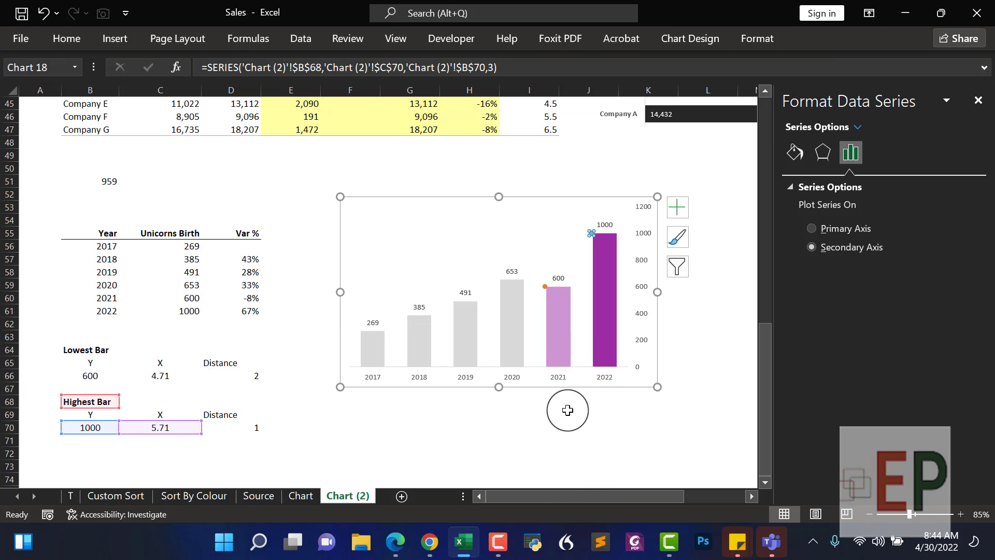
{"action": "left_click", "coordinate": [567, 410]}
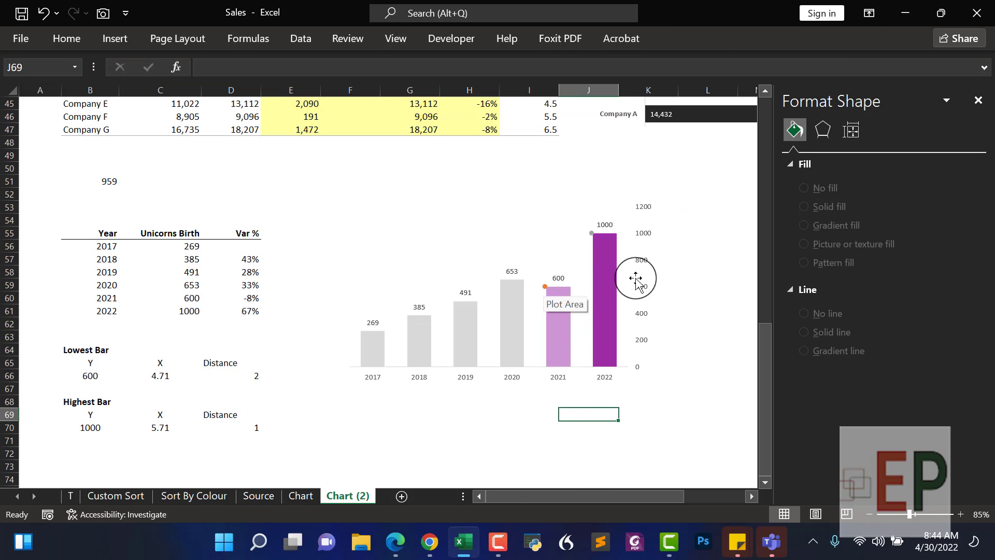
- Set the Lowest Bar series' X error bars to the Plus direction with the No Cap end style
{"action": "left_click", "coordinate": [544, 287]}
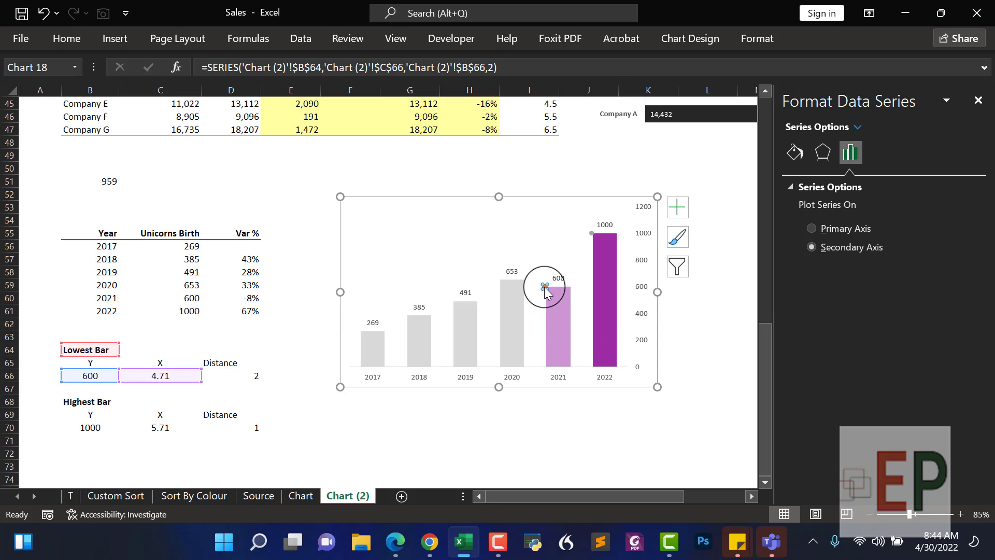
{"action": "left_click", "coordinate": [858, 126]}
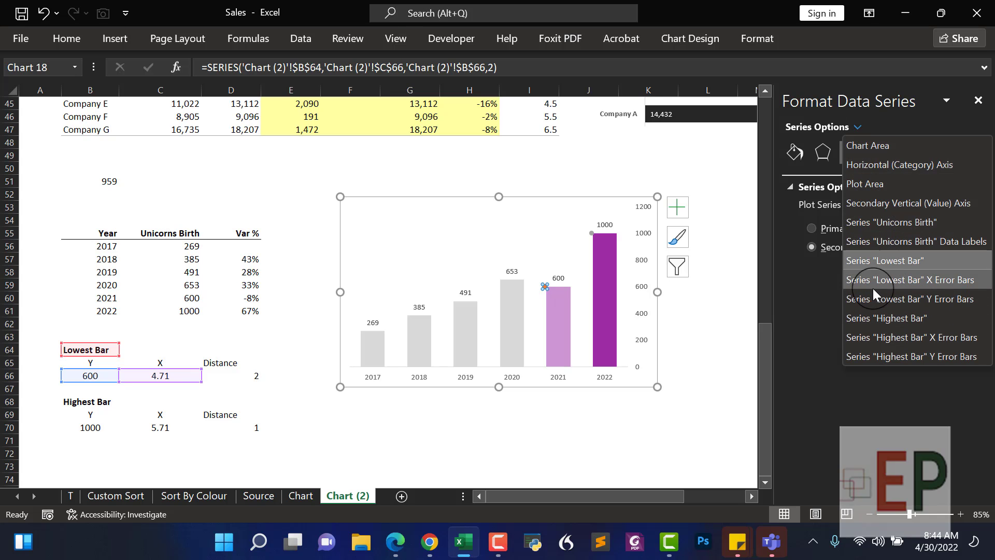
{"action": "left_click", "coordinate": [920, 281]}
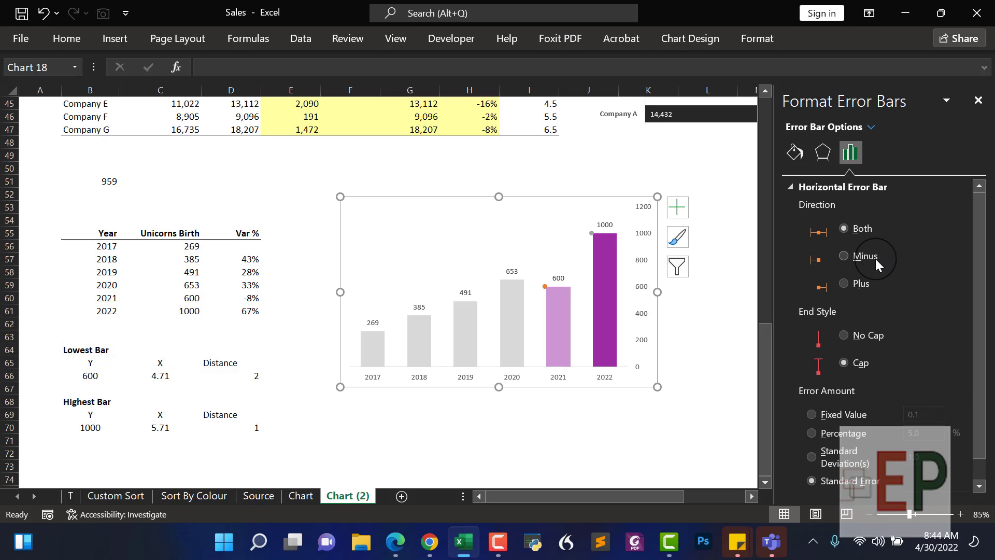
{"action": "left_click", "coordinate": [847, 284]}
{"action": "scroll", "coordinate": [880, 393], "scroll_direction": "down", "scroll_amount": 1}
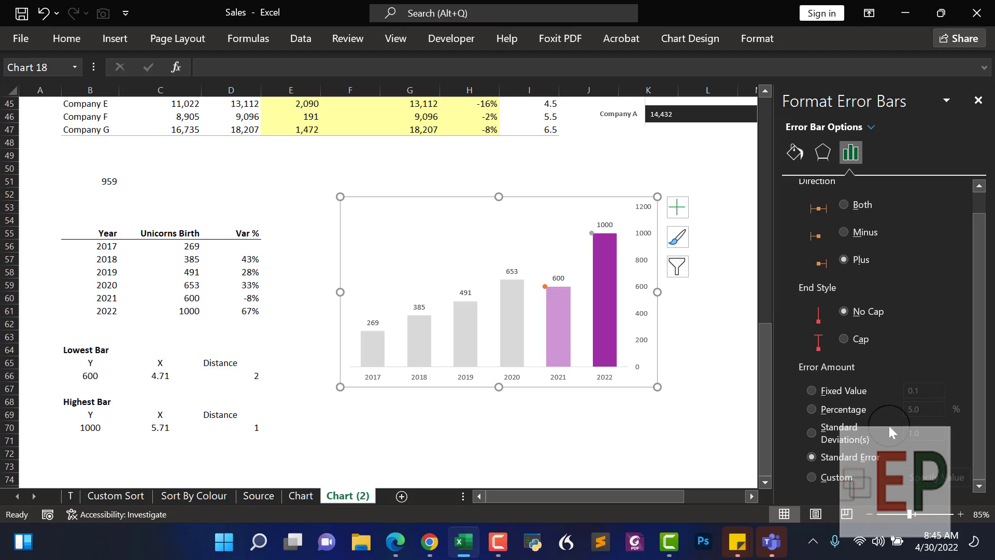
- Give the Lowest Bar X error bars a custom error amount, taking the positive error value from D66
{"action": "left_click", "coordinate": [812, 476]}
{"action": "left_click", "coordinate": [935, 477]}
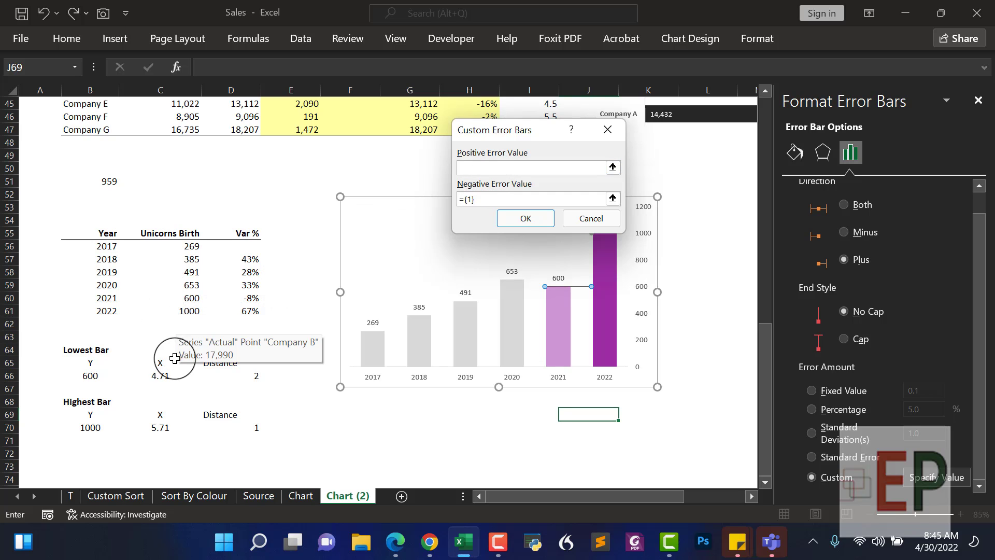
{"action": "left_click", "coordinate": [266, 374]}
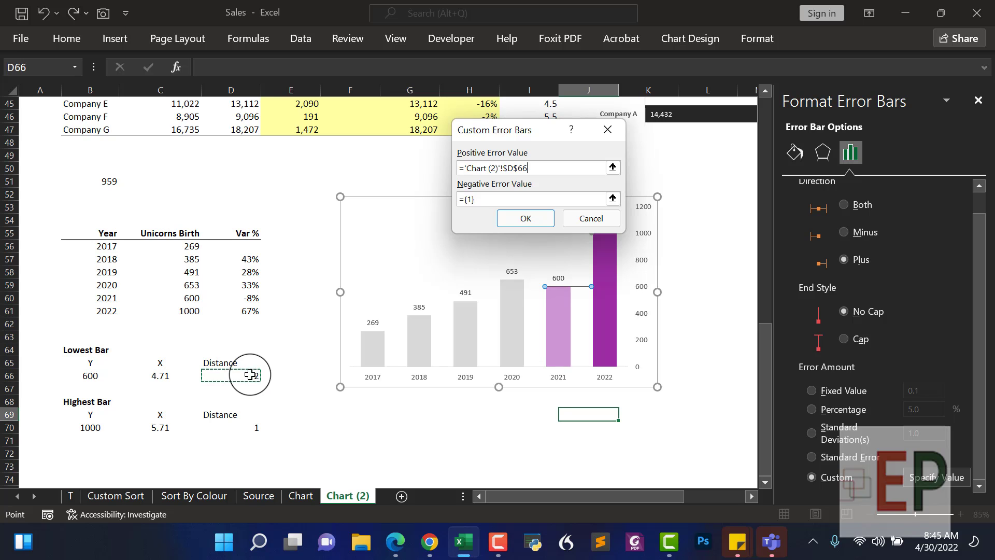
{"action": "left_click", "coordinate": [529, 217]}
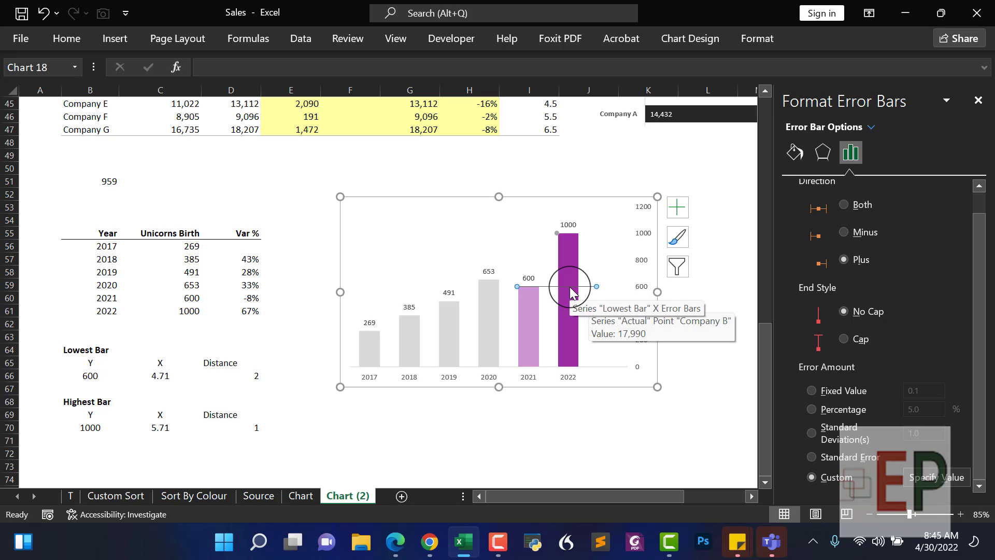
- Try a Lowest Bar distance of 3 in D66 and set it back to 2
{"action": "left_click", "coordinate": [259, 375]}
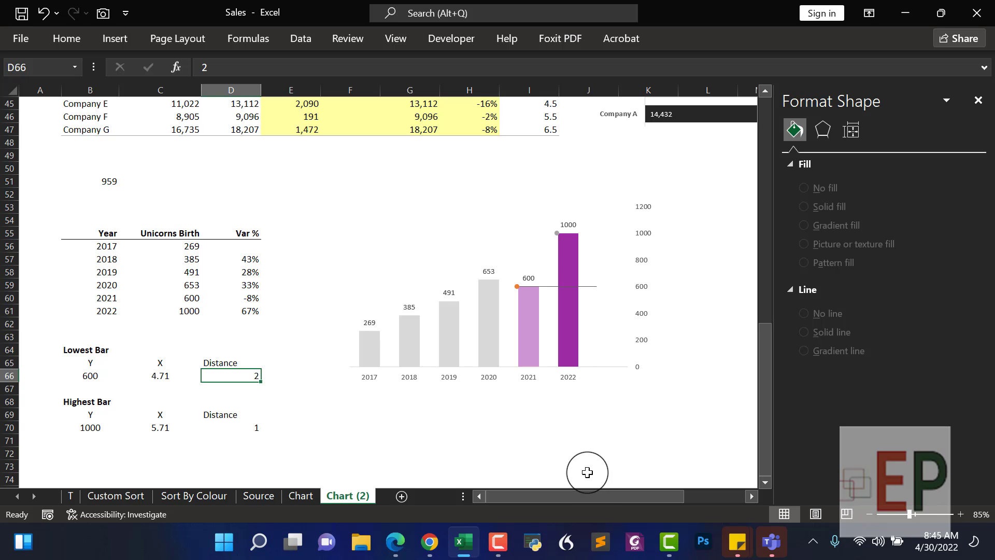
{"action": "type", "text": "3"}
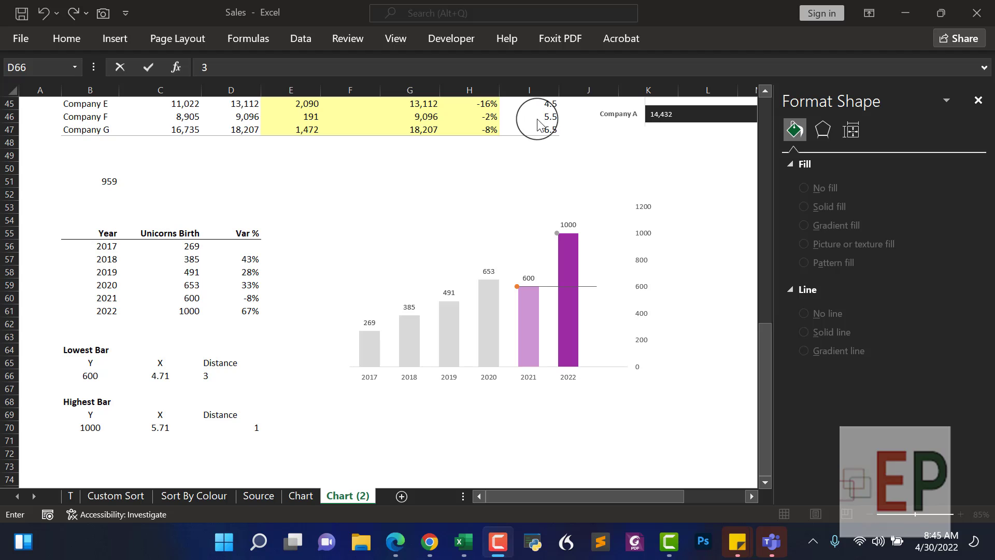
{"action": "key", "text": "Return"}
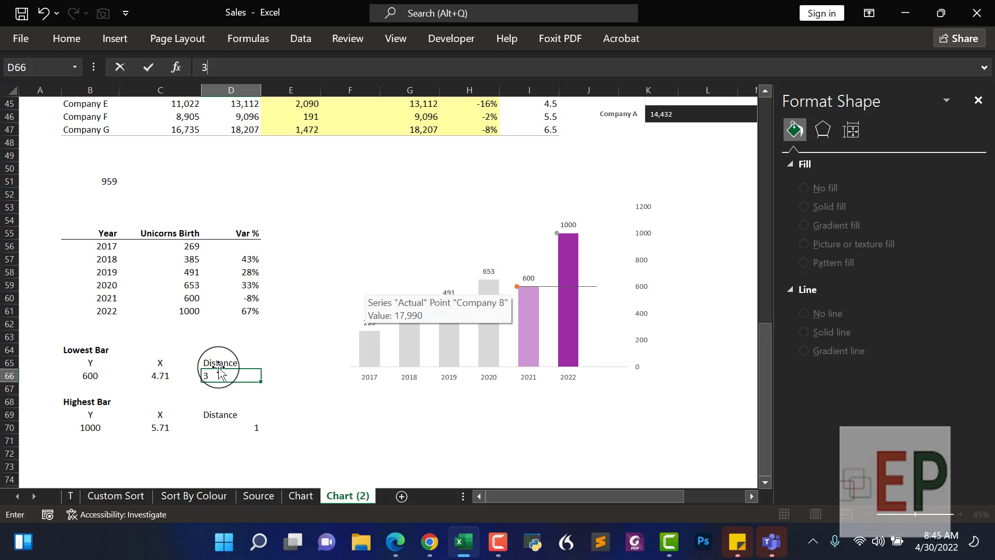
{"action": "left_click", "coordinate": [332, 450]}
{"action": "left_click", "coordinate": [249, 376]}
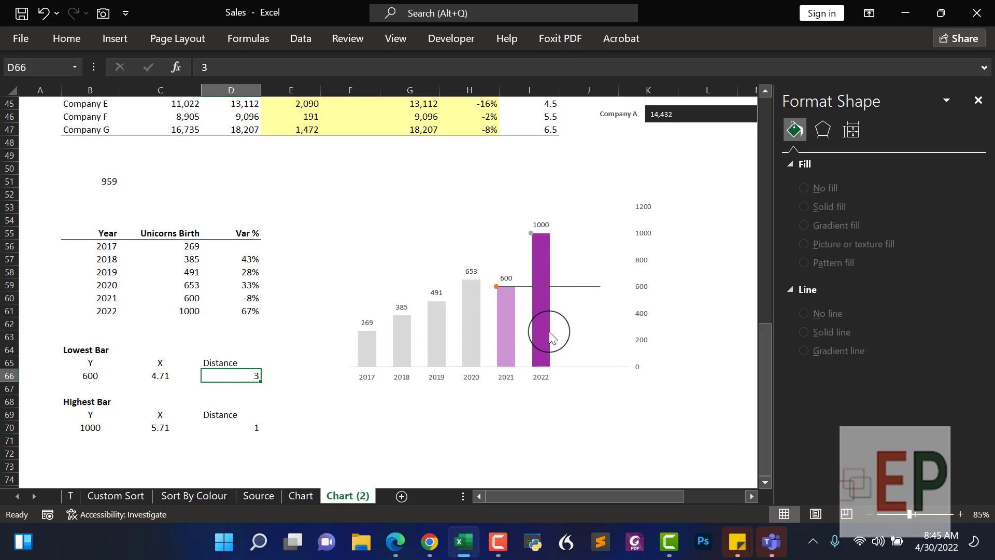
{"action": "type", "text": "2"}
{"action": "key", "text": "Return"}
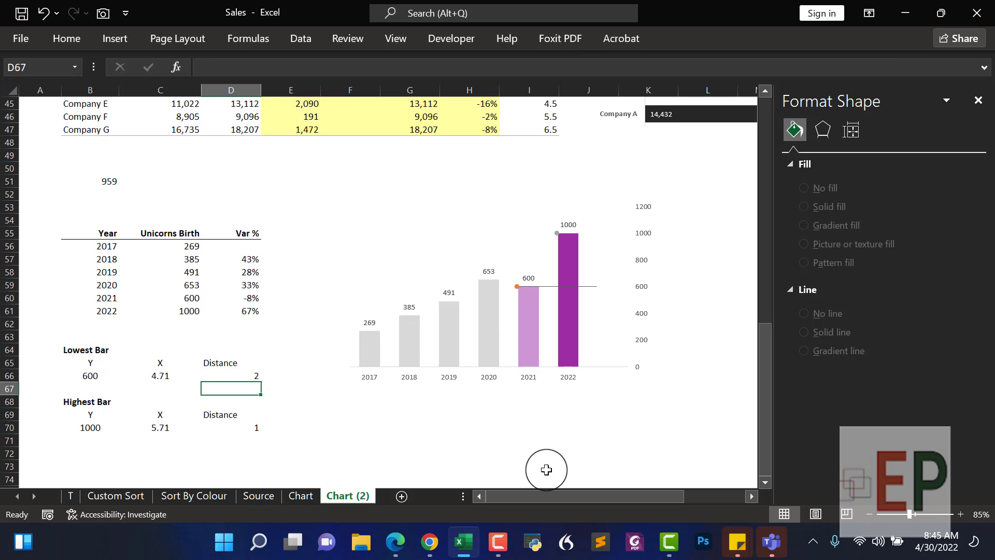
{"action": "left_click", "coordinate": [255, 377]}
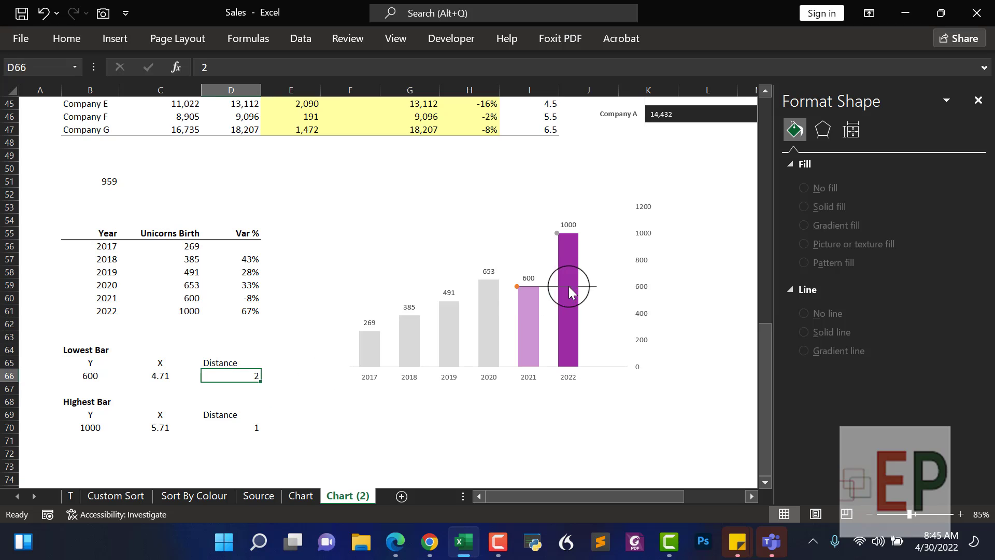
- Set the line width of the Lowest Bar horizontal error bar to 2 pt
{"action": "left_click", "coordinate": [564, 284]}
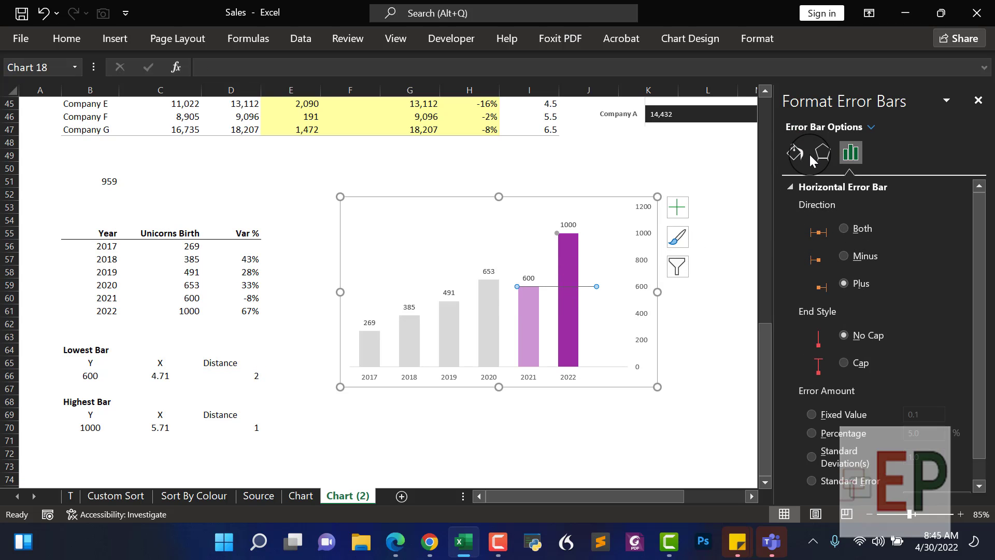
{"action": "left_click", "coordinate": [794, 152]}
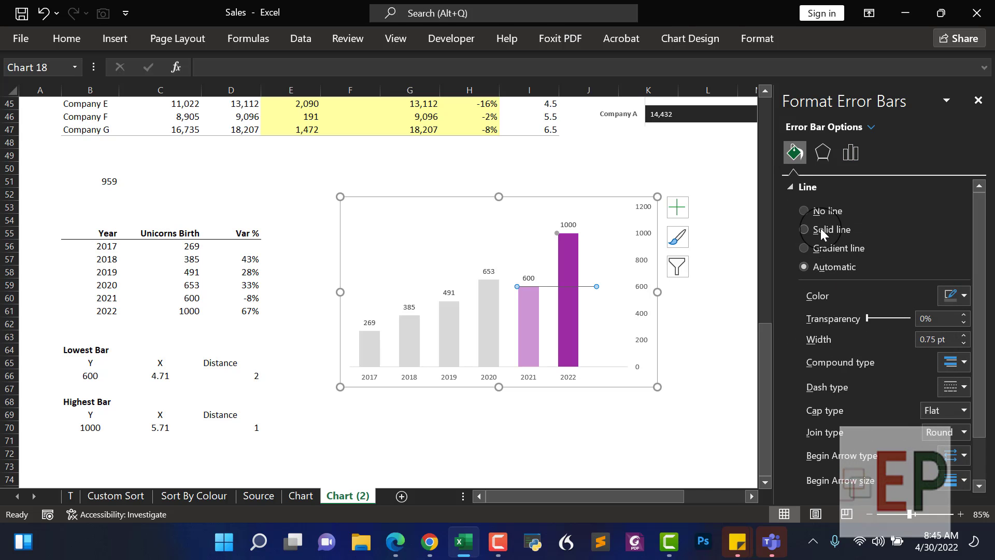
{"action": "left_click", "coordinate": [964, 336]}
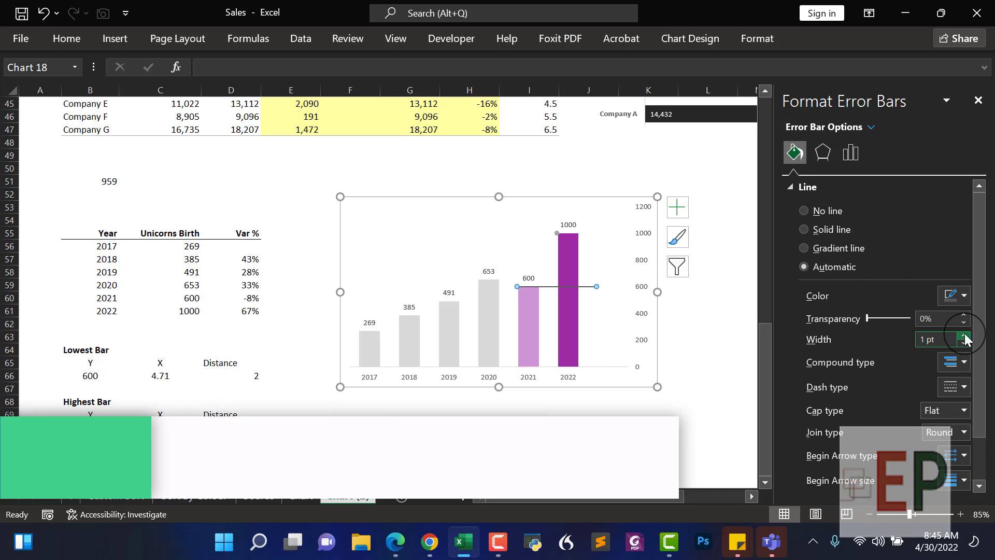
{"action": "left_click", "coordinate": [964, 336]}
{"action": "left_click", "coordinate": [964, 335]}
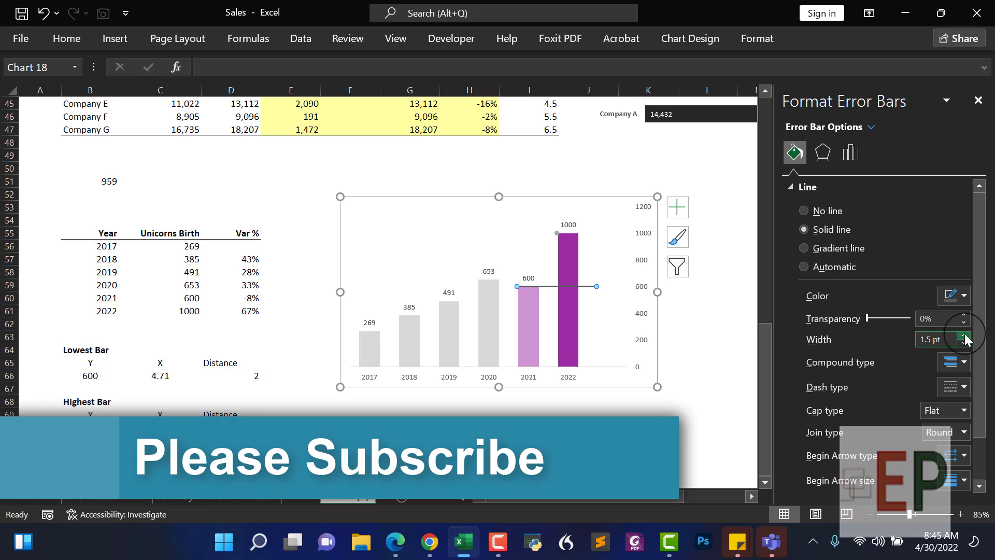
{"action": "left_click", "coordinate": [964, 335]}
{"action": "left_click", "coordinate": [964, 336]}
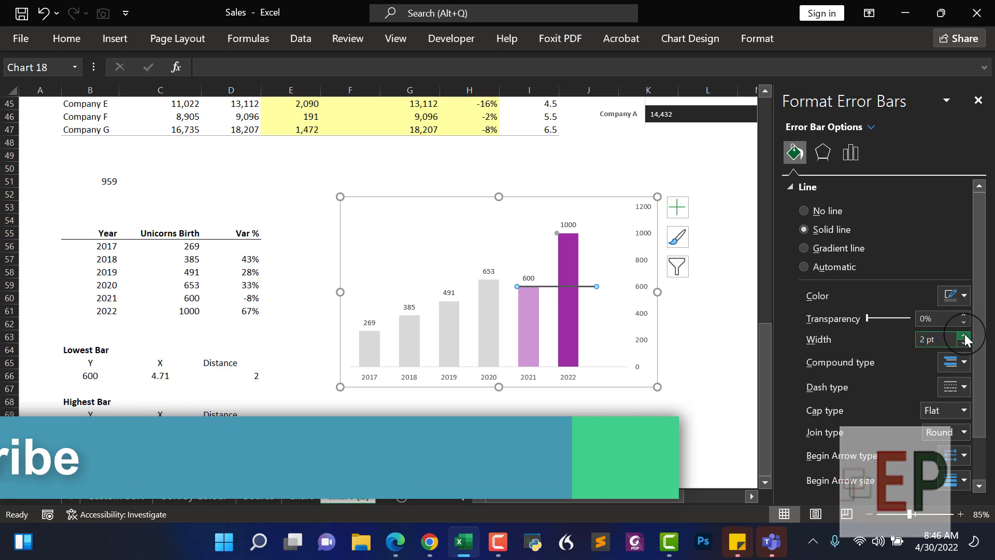
- Color the Lowest Bar horizontal error bar purple from the recent colors and set its transparency to 20%
{"action": "scroll", "coordinate": [953, 373], "scroll_direction": "down", "scroll_amount": 1}
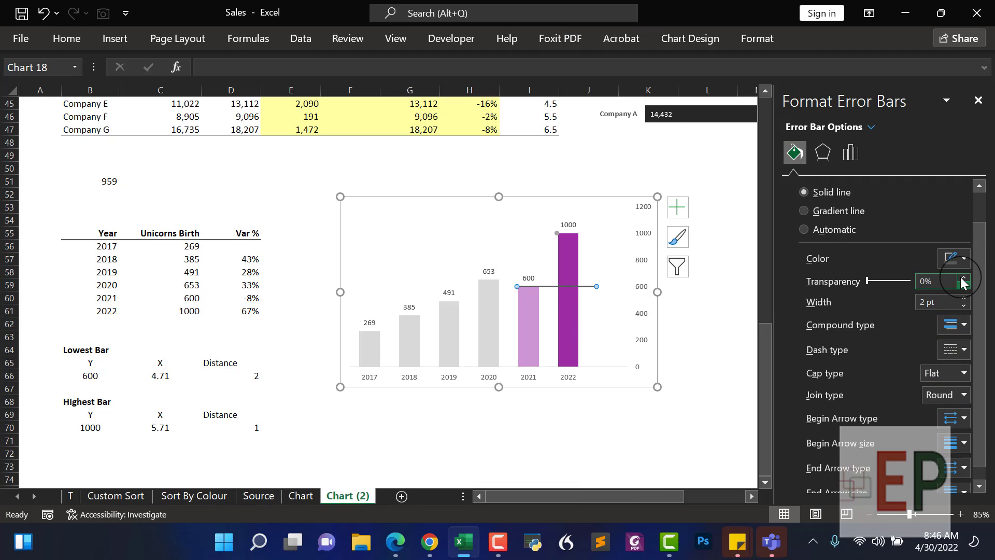
{"action": "left_click", "coordinate": [967, 258]}
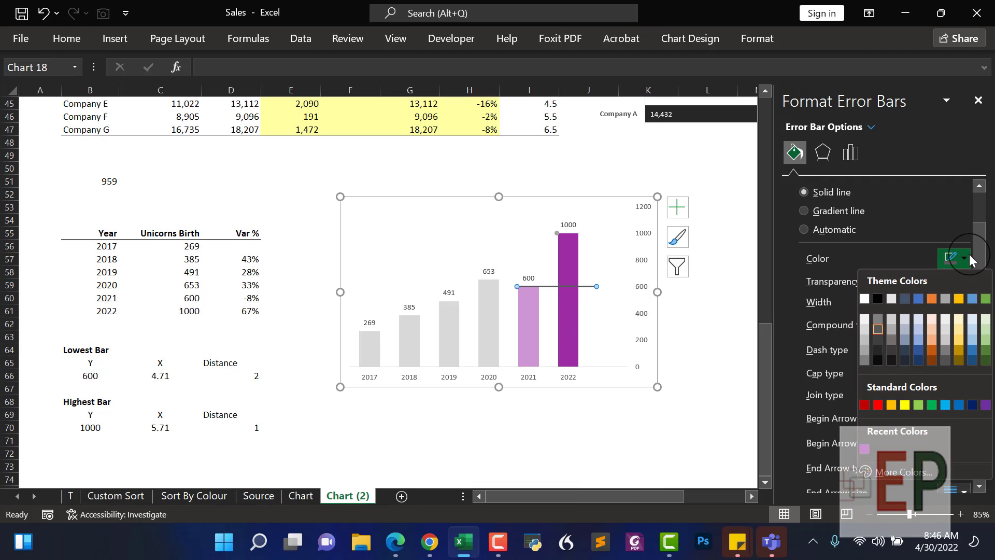
{"action": "left_click", "coordinate": [864, 448]}
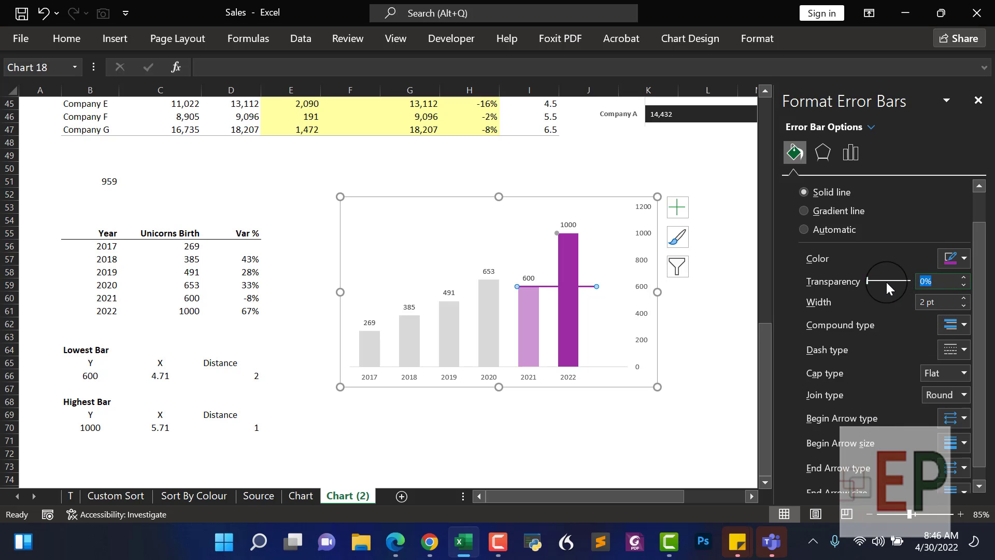
{"action": "type", "text": "20"}
{"action": "key", "text": "Return"}
{"action": "left_click", "coordinate": [824, 156]}
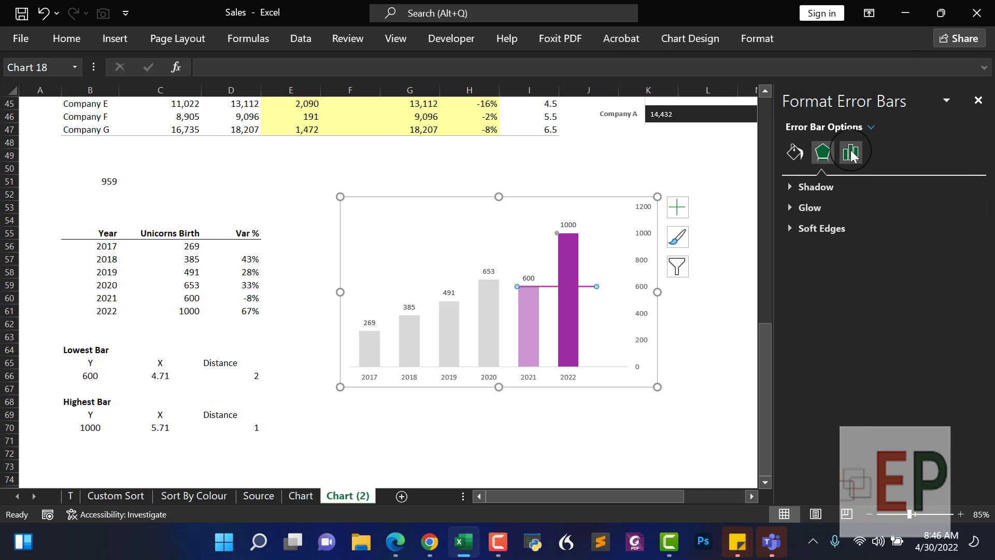
{"action": "left_click", "coordinate": [851, 153]}
{"action": "left_click", "coordinate": [794, 152]}
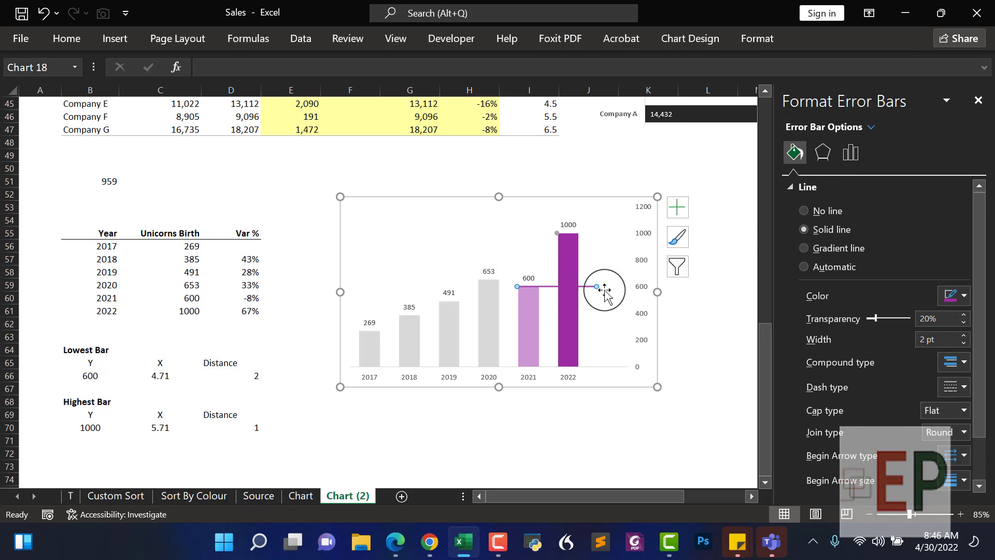
- Set the Lowest Bar series' marker to None at the 2021 column
{"action": "left_click", "coordinate": [524, 288]}
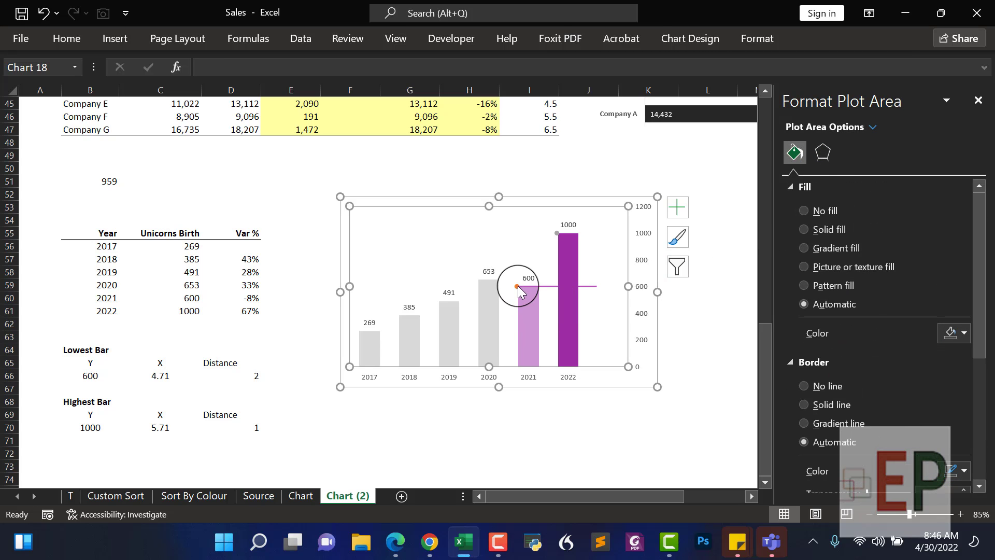
{"action": "left_click", "coordinate": [518, 285]}
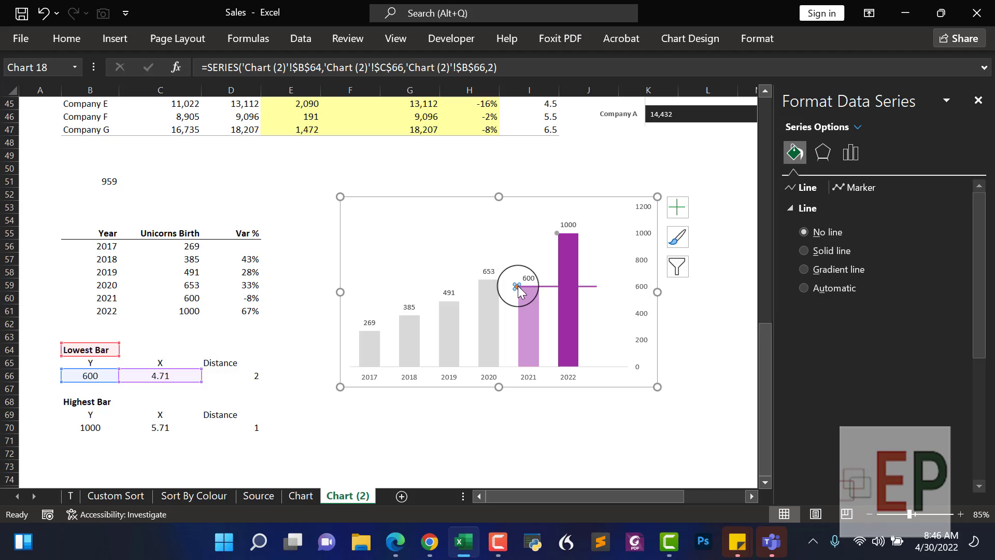
{"action": "left_click", "coordinate": [852, 188]}
{"action": "left_click", "coordinate": [790, 208]}
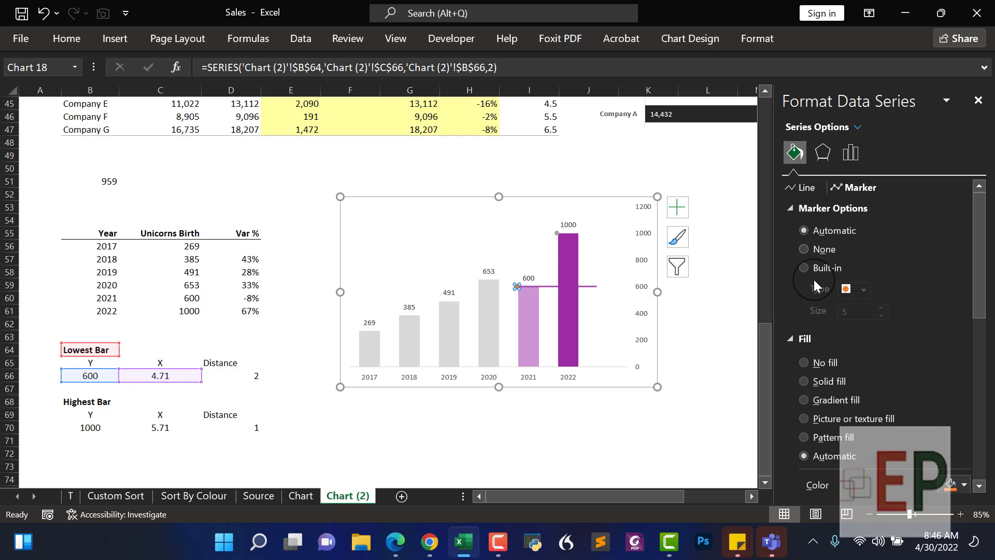
{"action": "left_click", "coordinate": [817, 249]}
- Delete the secondary vertical axis from the unicorn births chart
{"action": "left_click", "coordinate": [643, 464]}
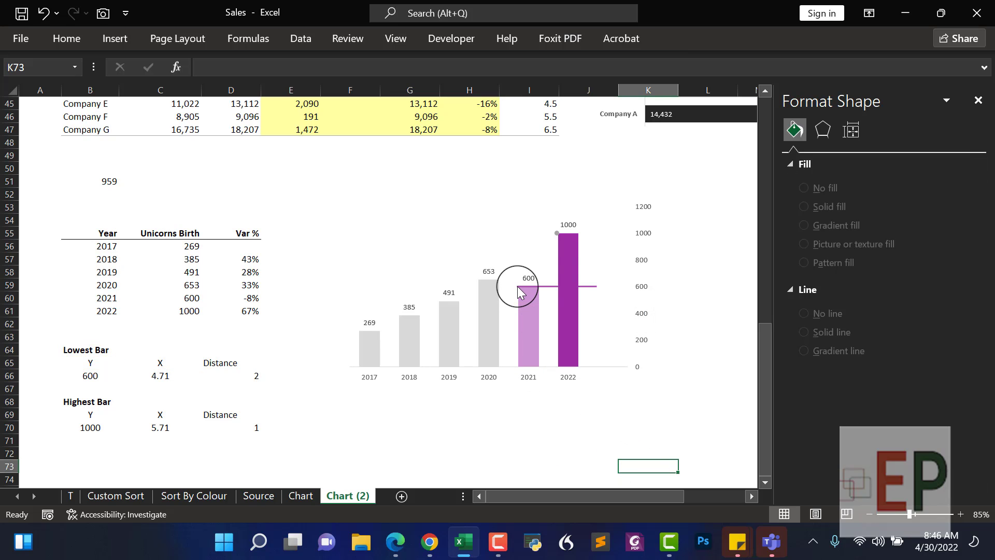
{"action": "left_click", "coordinate": [643, 267]}
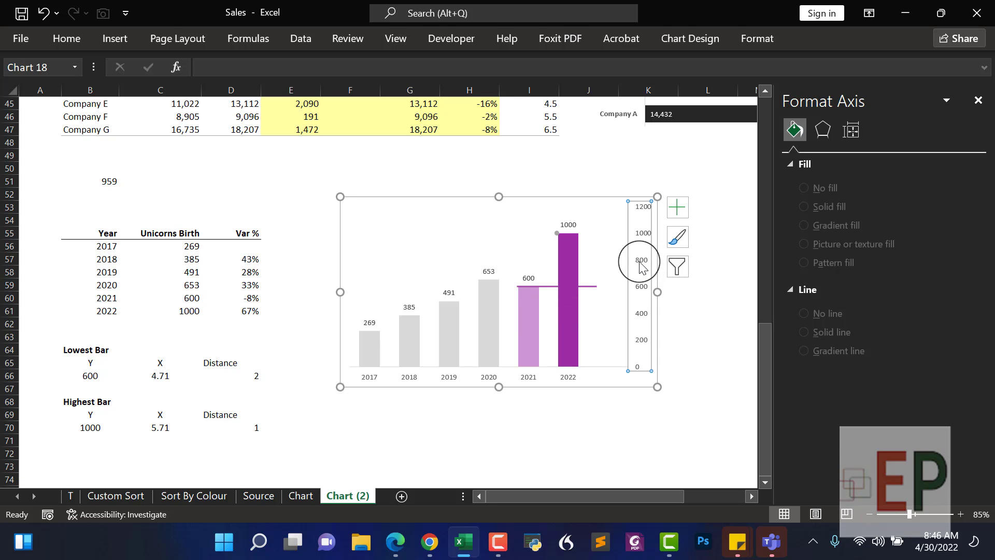
{"action": "key", "text": "Delete"}
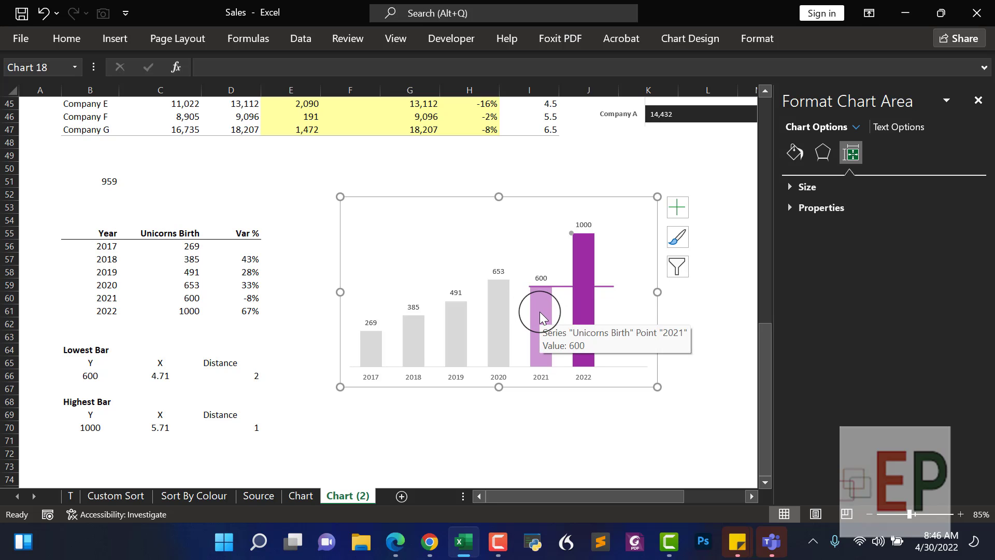
- Try 4.7 as the Lowest Bar X value in C66
{"action": "left_click", "coordinate": [155, 379]}
{"action": "left_click", "coordinate": [222, 67]}
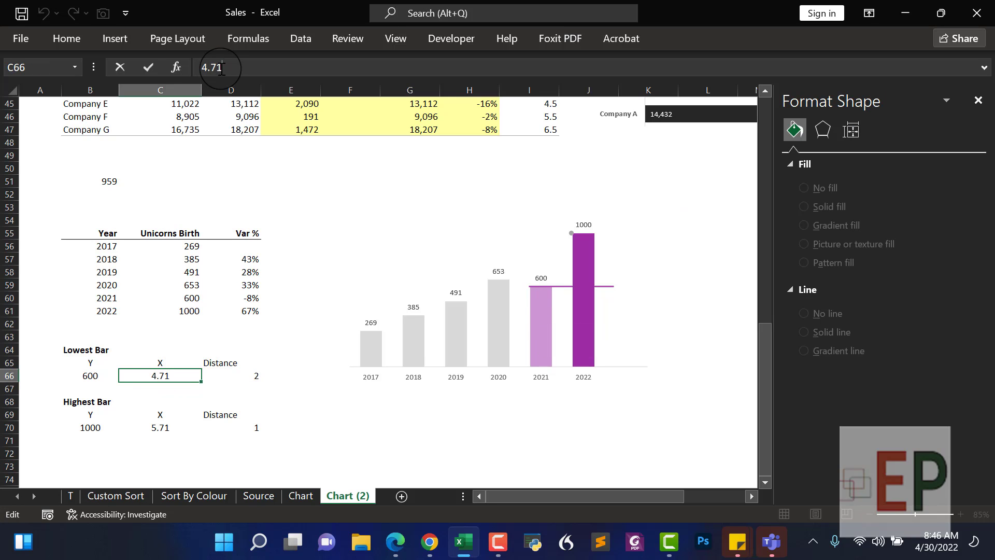
{"action": "key", "text": "Return"}
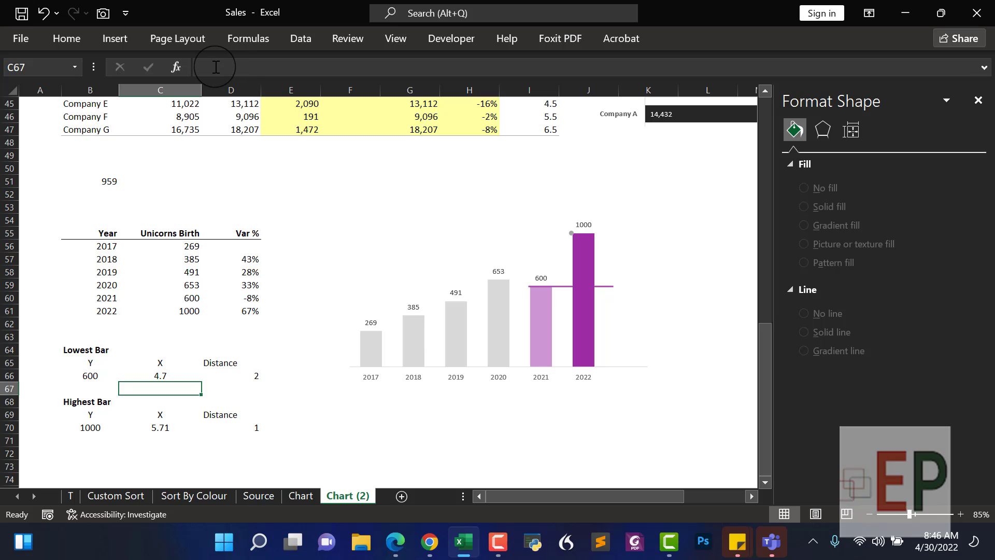
- Set the Lowest Bar X value in C66 to 4.72
{"action": "left_click", "coordinate": [166, 377]}
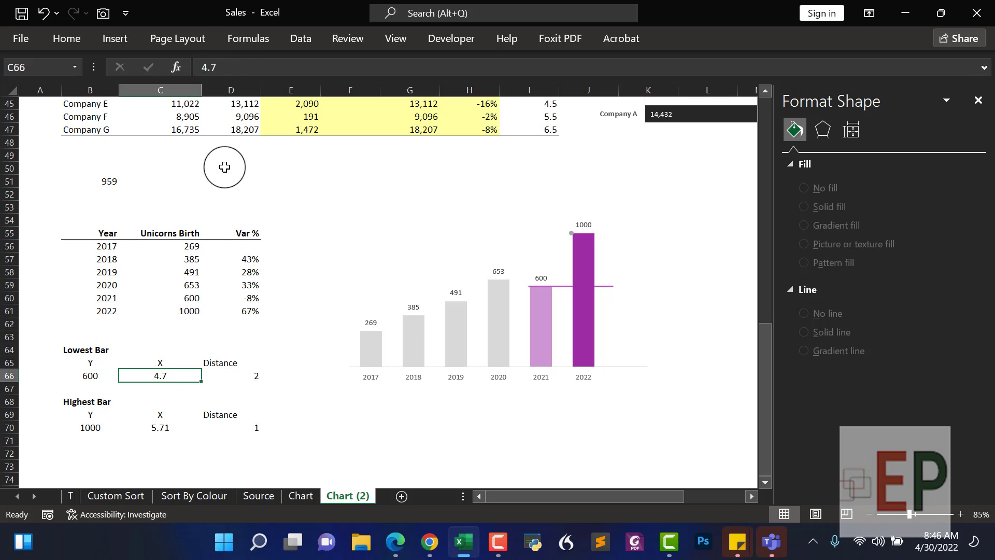
{"action": "left_click", "coordinate": [230, 61]}
{"action": "type", "text": "2"}
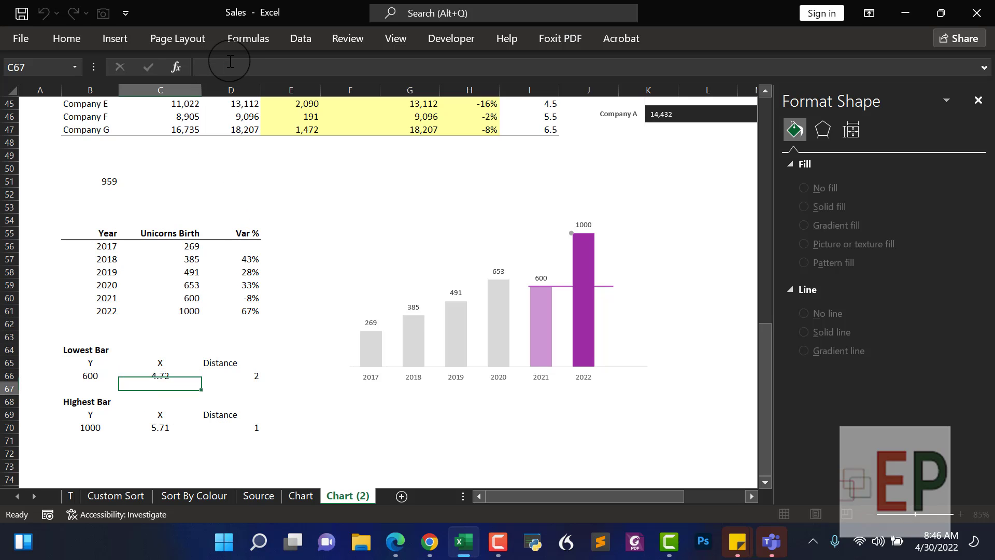
{"action": "key", "text": "Return"}
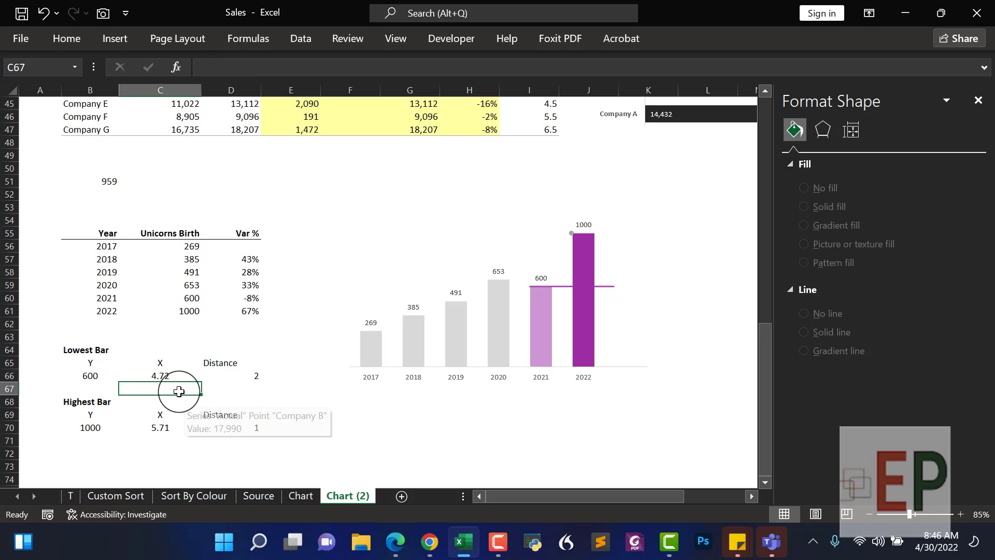
- Try 4.73 as the Lowest Bar X value in C66
{"action": "left_click", "coordinate": [161, 376]}
{"action": "left_click", "coordinate": [227, 74]}
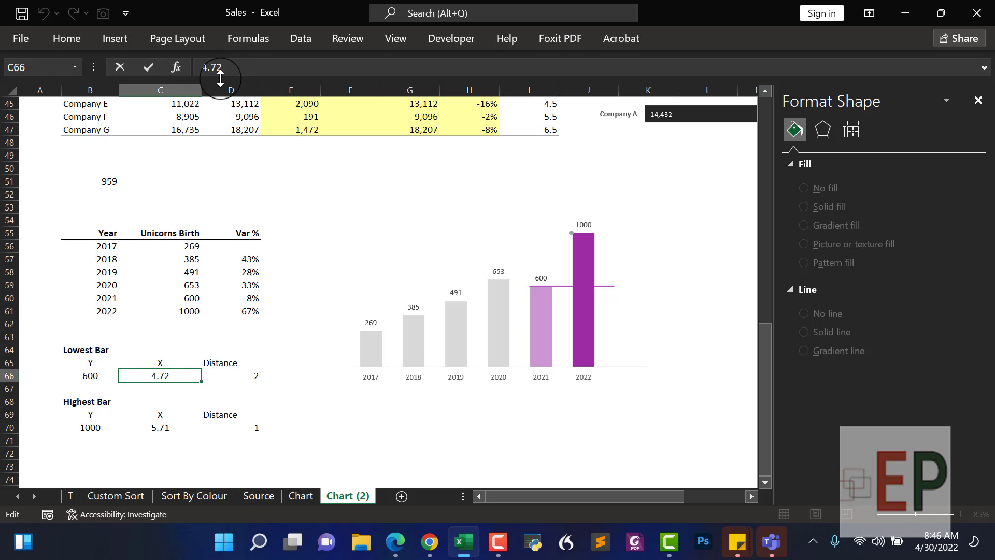
{"action": "key", "text": "BackSpace"}
{"action": "type", "text": "3"}
{"action": "key", "text": "Return"}
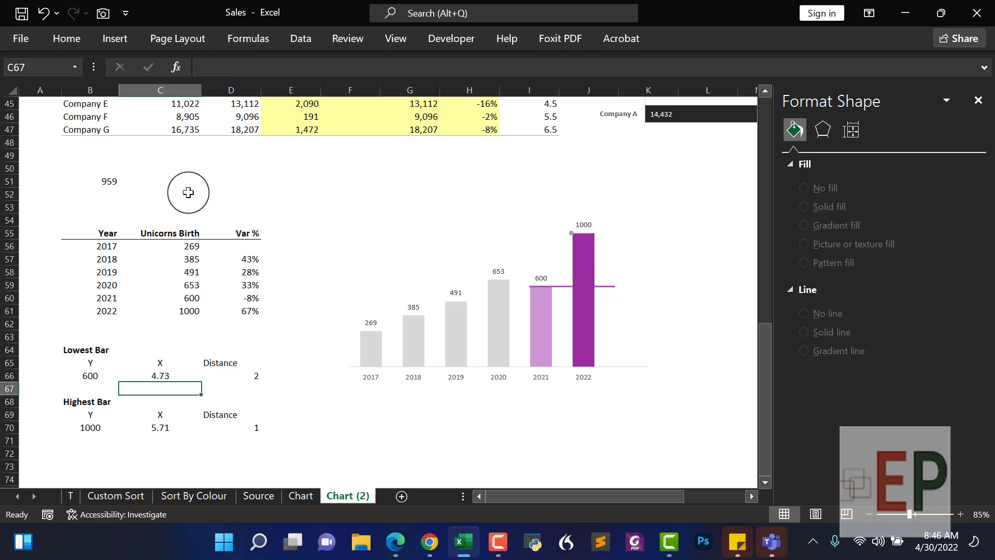
- Try 4.75 as the Lowest Bar X value in C66 and 5.75 as the Highest Bar X value in C70
{"action": "left_click", "coordinate": [156, 376]}
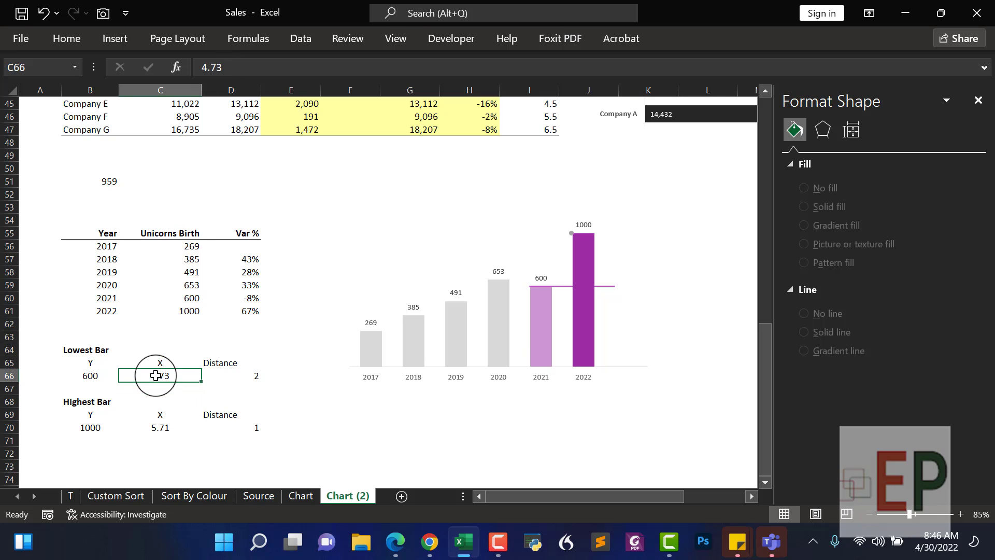
{"action": "left_click", "coordinate": [238, 67]}
{"action": "type", "text": "5"}
{"action": "key", "text": "Return"}
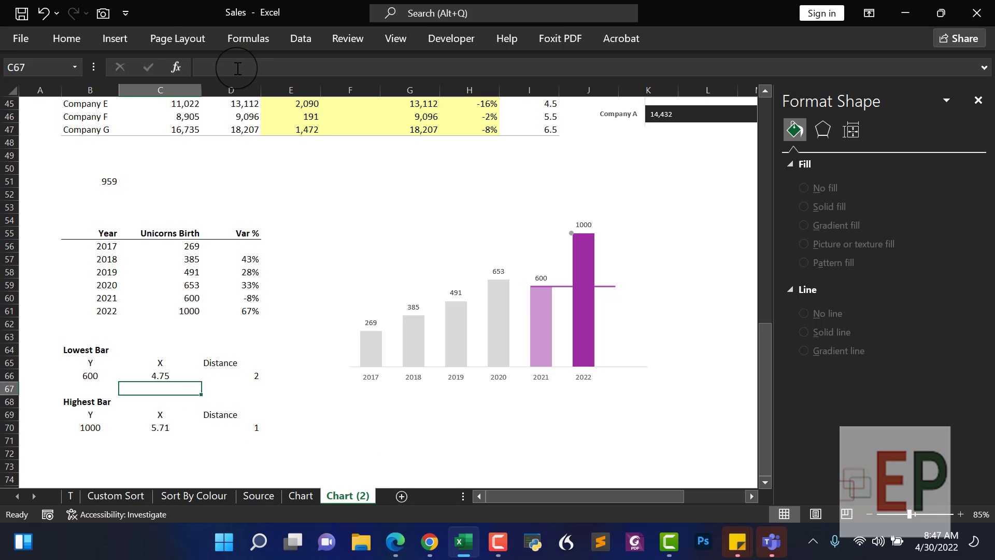
{"action": "left_click", "coordinate": [508, 425]}
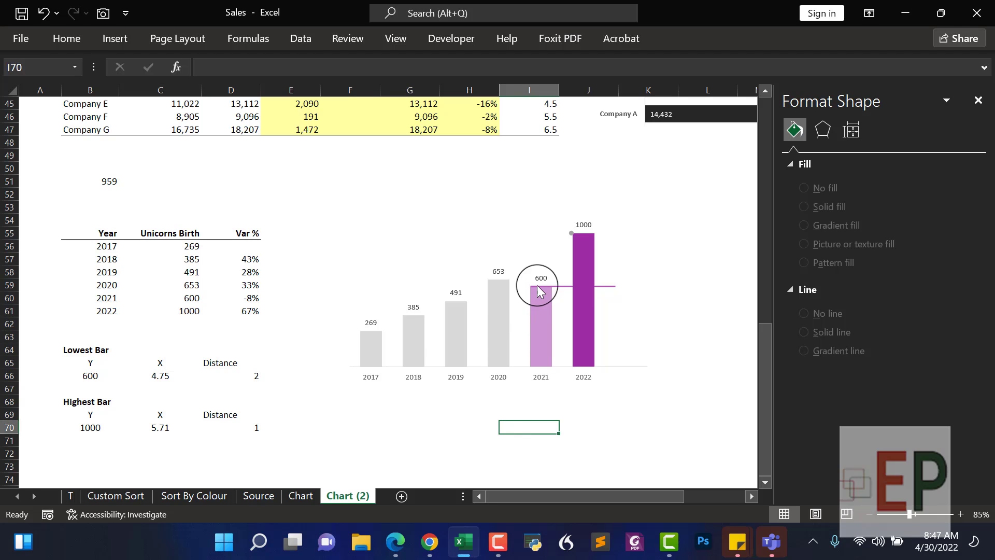
{"action": "left_click", "coordinate": [149, 425]}
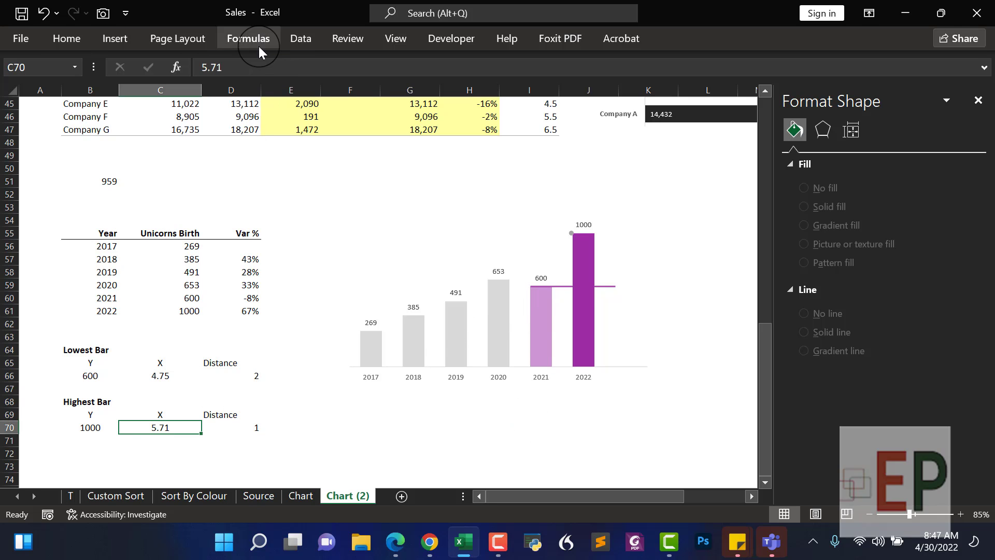
{"action": "key", "text": "Return"}
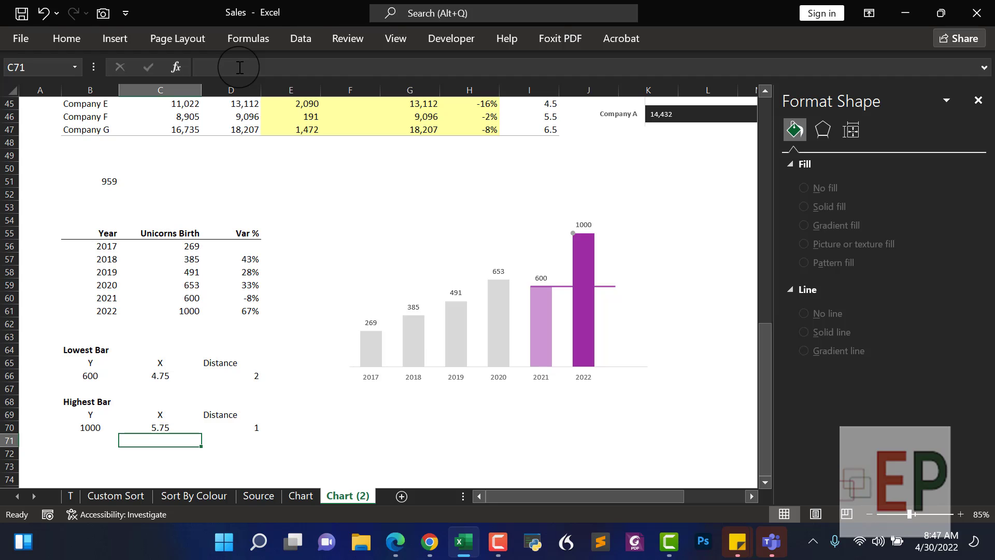
- Set the Highest Bar series' X error bars to the Plus direction with the No Cap end style
{"action": "left_click", "coordinate": [575, 233]}
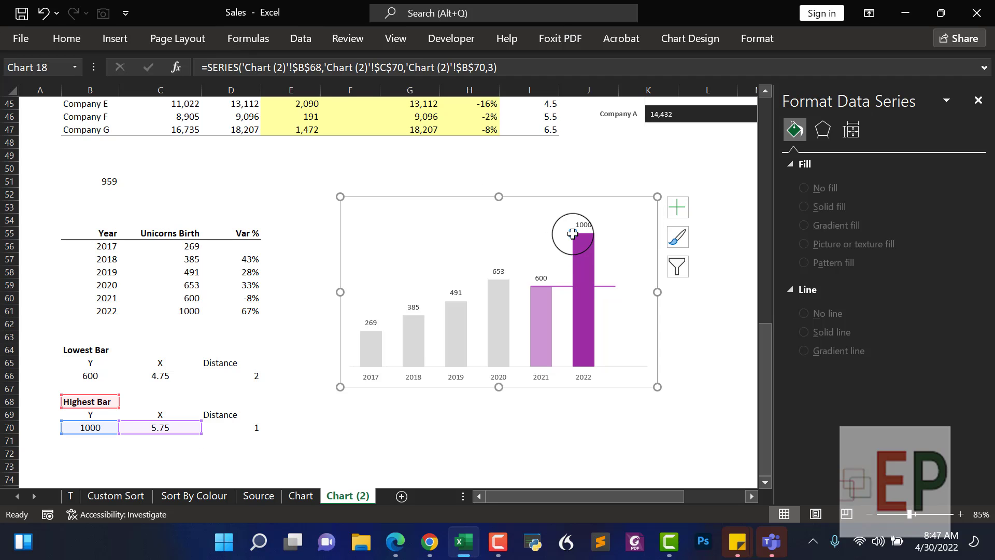
{"action": "left_click", "coordinate": [850, 151]}
{"action": "left_click", "coordinate": [803, 154]}
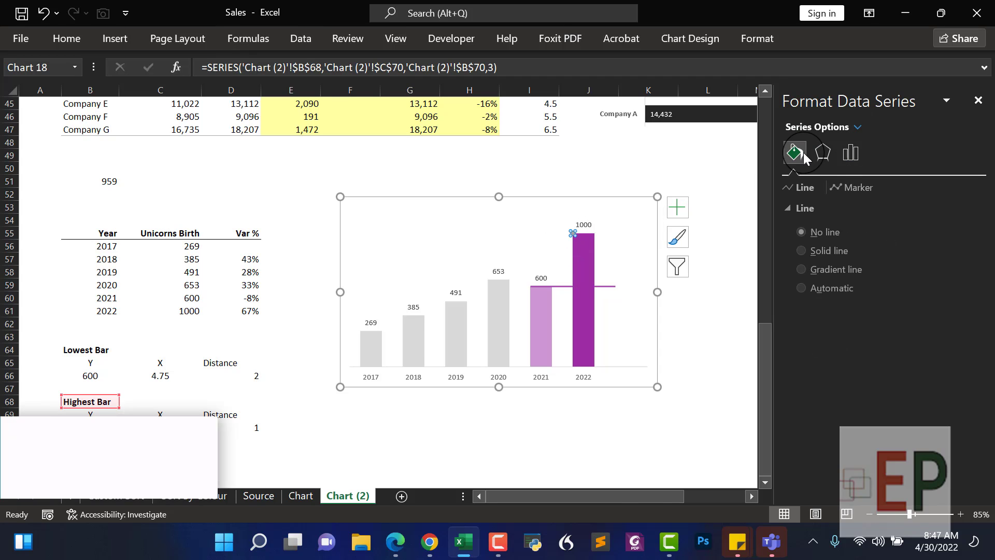
{"action": "left_click", "coordinate": [850, 152]}
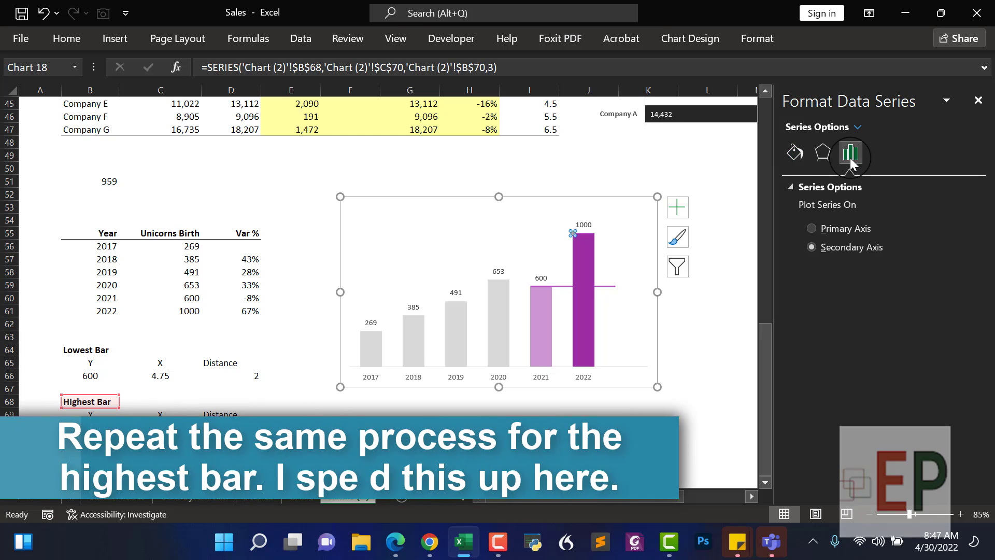
{"action": "left_click", "coordinate": [858, 127]}
{"action": "left_click", "coordinate": [855, 287]}
{"action": "left_click", "coordinate": [853, 283]}
{"action": "left_click", "coordinate": [844, 335]}
{"action": "scroll", "coordinate": [881, 388], "scroll_direction": "down", "scroll_amount": 1}
- Give the Highest Bar X error bars a custom positive error value taken from cell D70
{"action": "left_click", "coordinate": [812, 477]}
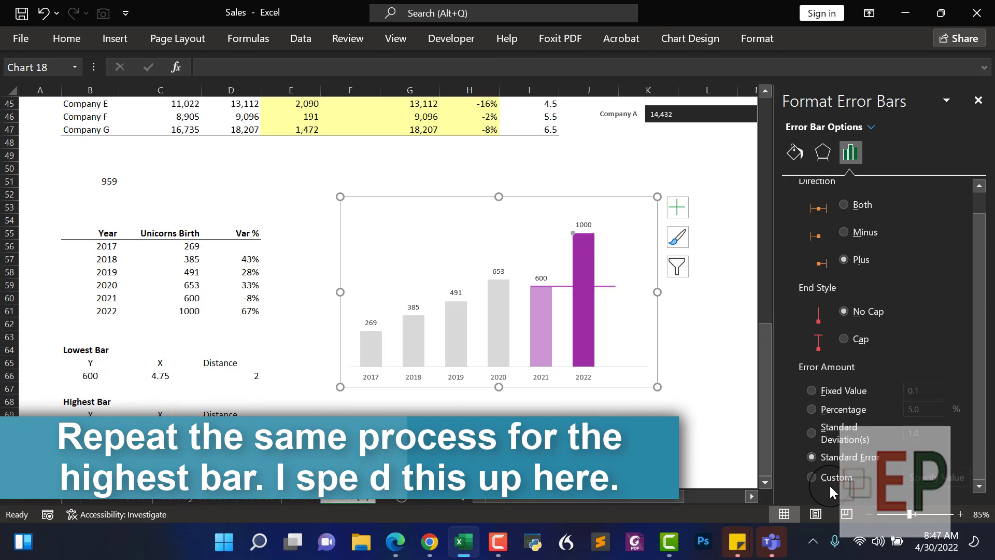
{"action": "left_click", "coordinate": [937, 477]}
{"action": "left_click_drag", "start_coordinate": [249, 428], "coordinate": [254, 415]}
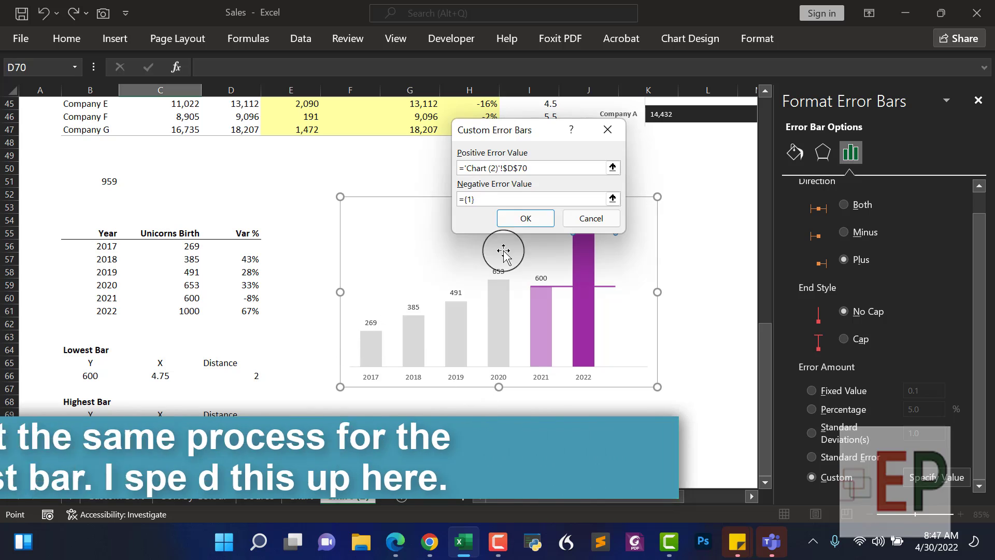
{"action": "left_click", "coordinate": [524, 215]}
- Format the Highest Bar error bar as a solid purple line 2 pt wide
{"action": "left_click", "coordinate": [795, 152]}
{"action": "left_click", "coordinate": [964, 313]}
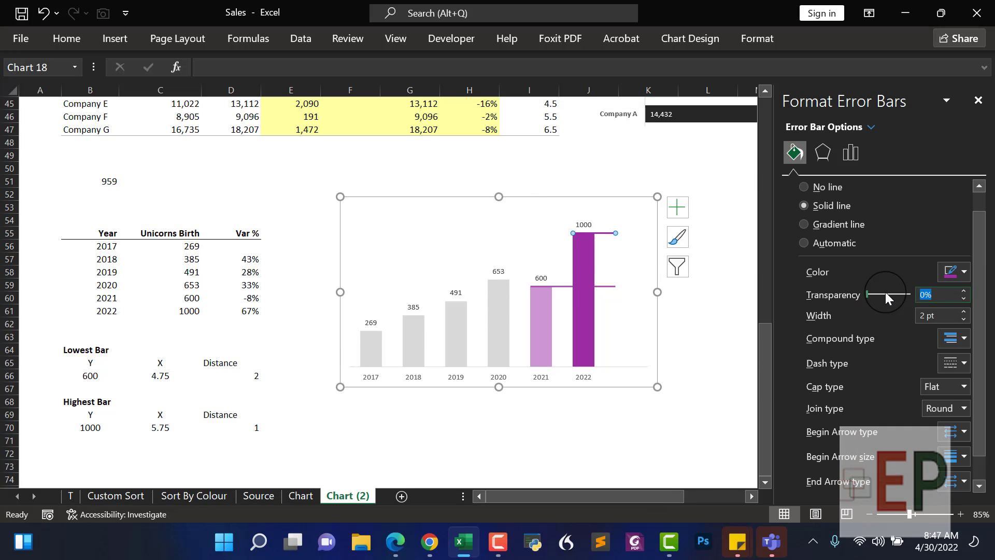
{"action": "left_click", "coordinate": [534, 414]}
- Set the Highest Bar series' marker to None at the 2022 column
{"action": "left_click", "coordinate": [579, 280]}
{"action": "left_click", "coordinate": [794, 152]}
{"action": "left_click", "coordinate": [850, 186]}
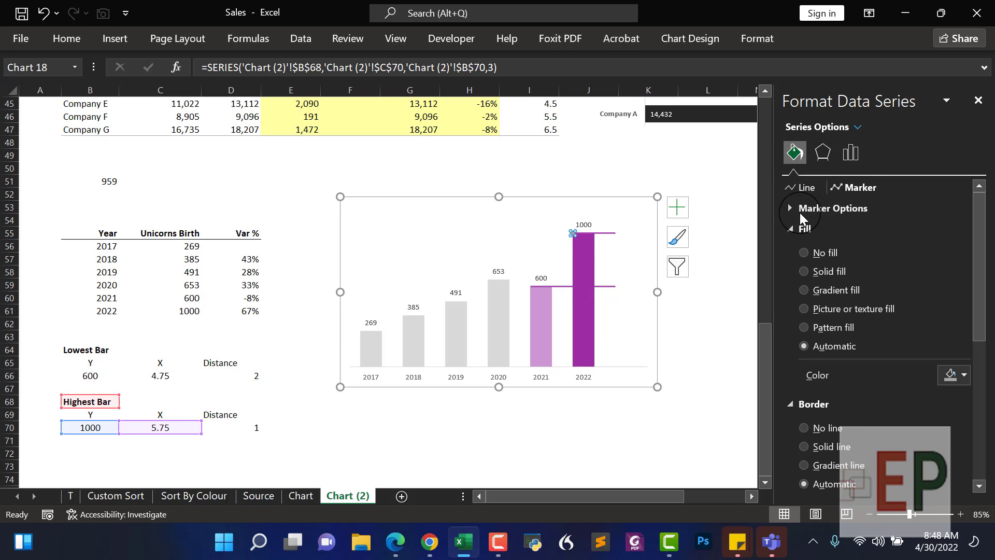
{"action": "left_click", "coordinate": [826, 213]}
{"action": "left_click", "coordinate": [697, 426]}
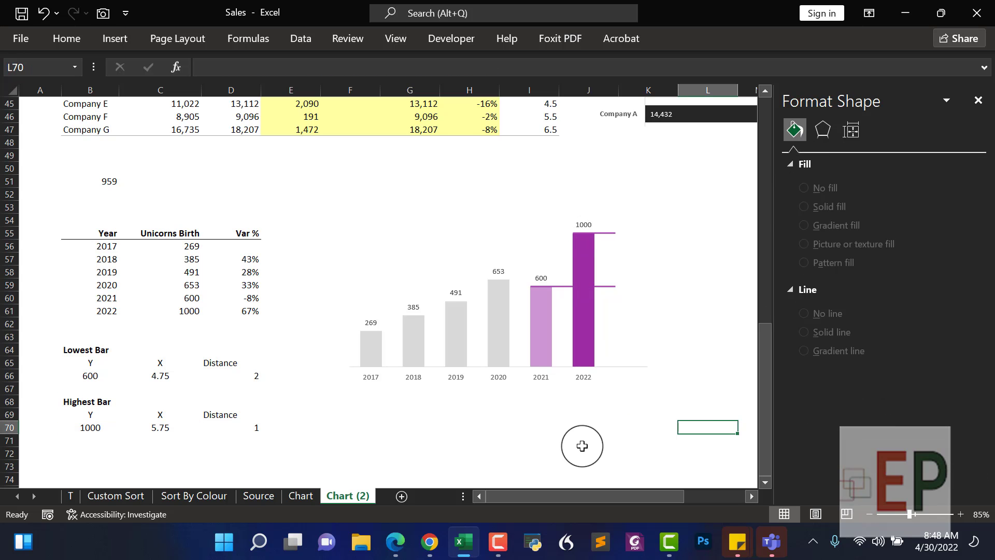
- Set the gap width of the Unicorns Birth columns to 50%
{"action": "left_click", "coordinate": [539, 337]}
{"action": "key", "text": "Return"}
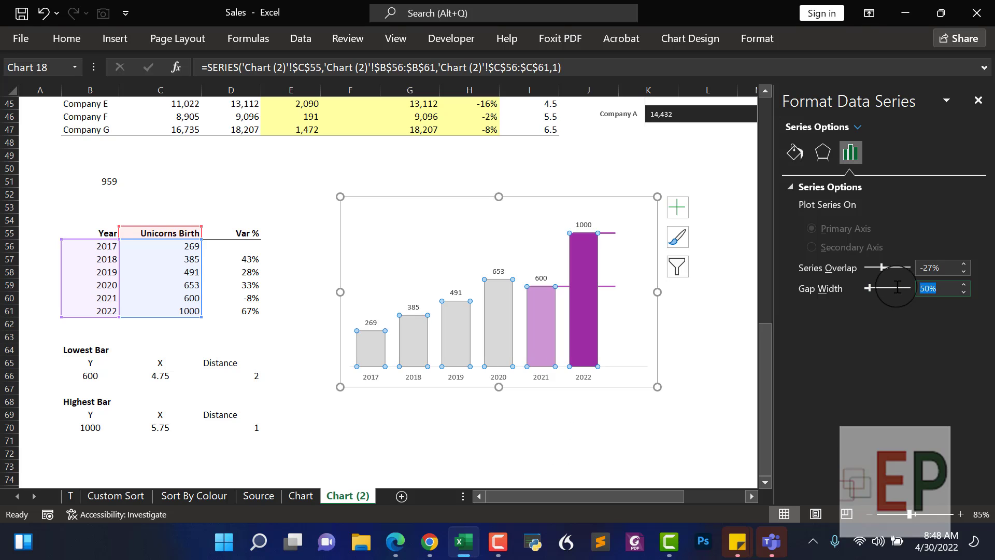
- Set the Lowest Bar X value in C66 to 4.71 and the Highest Bar X value in C70 to 5.71
{"action": "left_click", "coordinate": [160, 376]}
{"action": "type", "text": "4.71"}
{"action": "key", "text": "Return"}
{"action": "key", "text": "Down"}
{"action": "key", "text": "Down"}
{"action": "key", "text": "Down"}
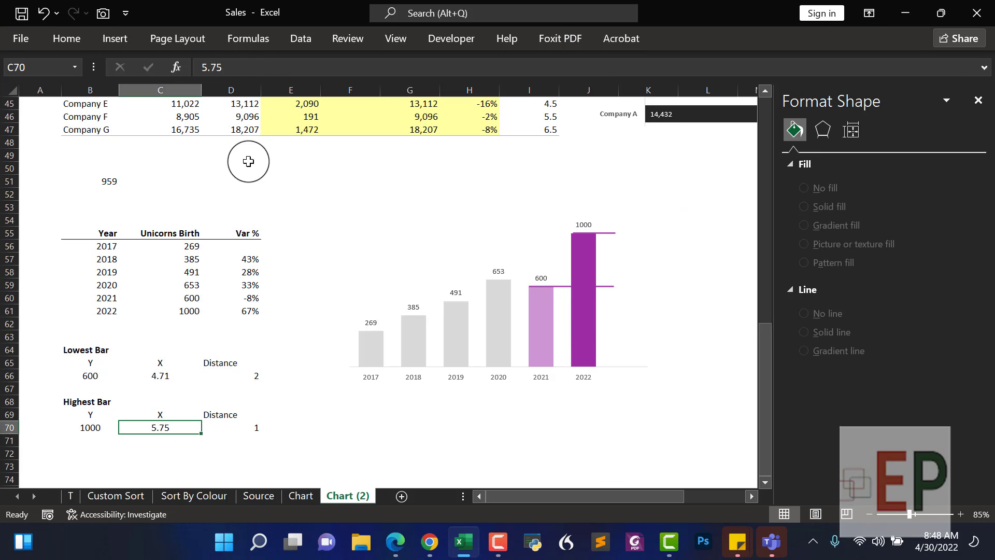
{"action": "type", "text": "5.71"}
{"action": "key", "text": "Return"}
{"action": "left_click", "coordinate": [560, 455]}
- Make the year labels on the chart's horizontal axis bold
{"action": "left_click", "coordinate": [463, 386]}
{"action": "key", "text": "ctrl+b"}
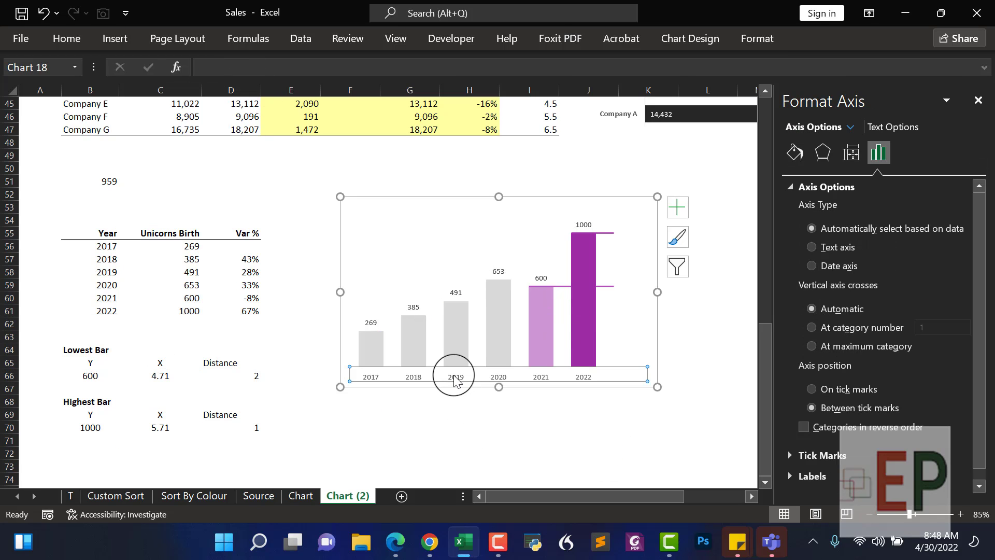
{"action": "left_click", "coordinate": [466, 452]}
{"action": "left_click", "coordinate": [114, 38]}
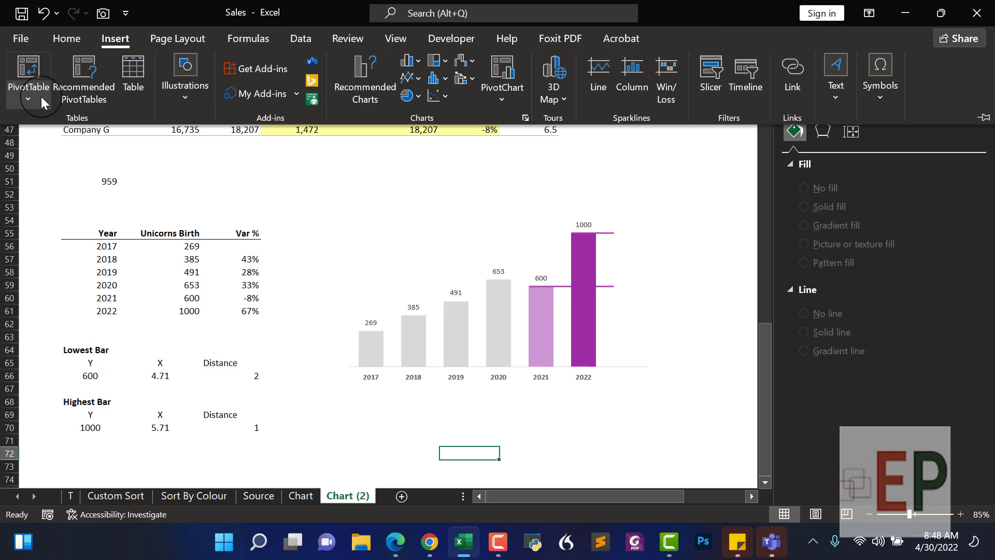
{"action": "left_click", "coordinate": [836, 78]}
{"action": "left_click", "coordinate": [821, 154]}
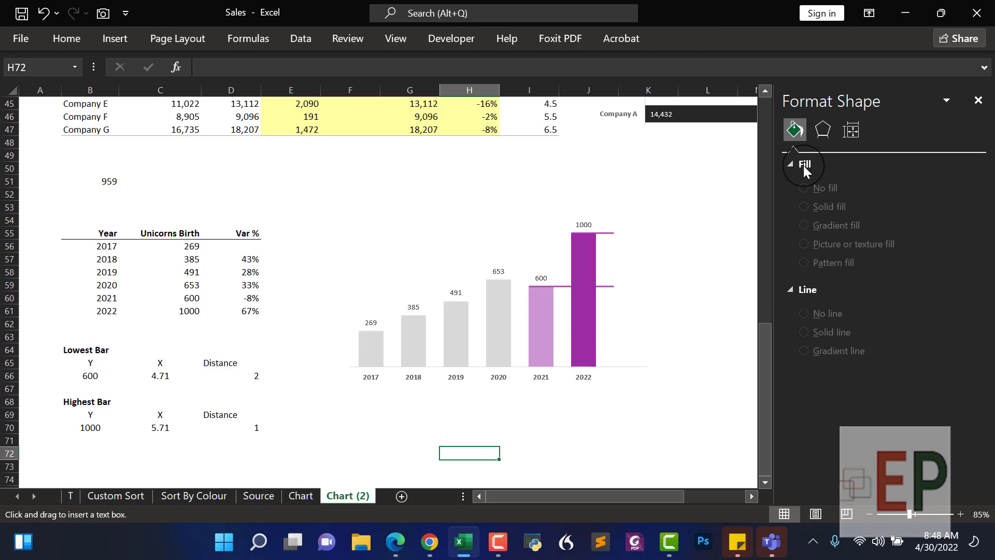
{"action": "left_click_drag", "start_coordinate": [629, 211], "coordinate": [690, 229]}
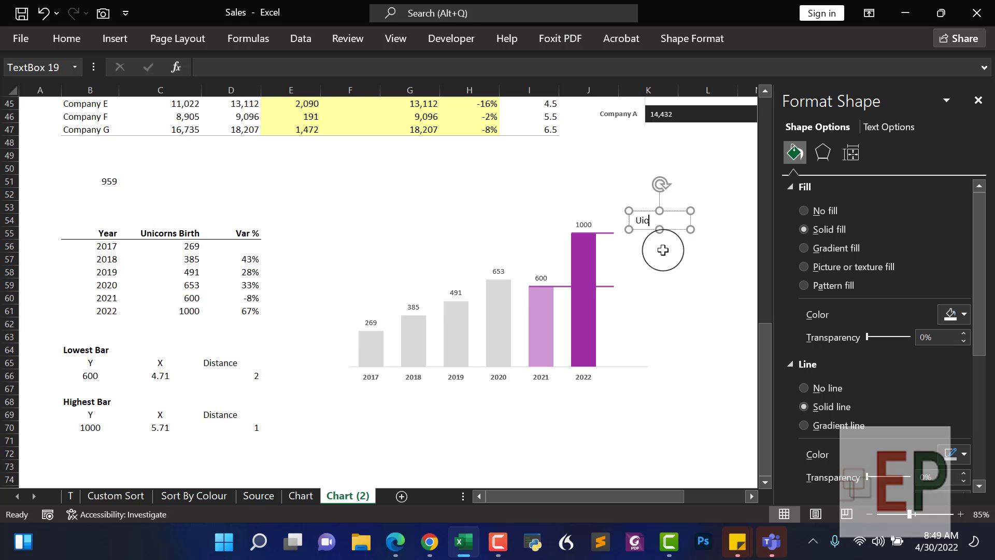
{"action": "left_click", "coordinate": [669, 247]}
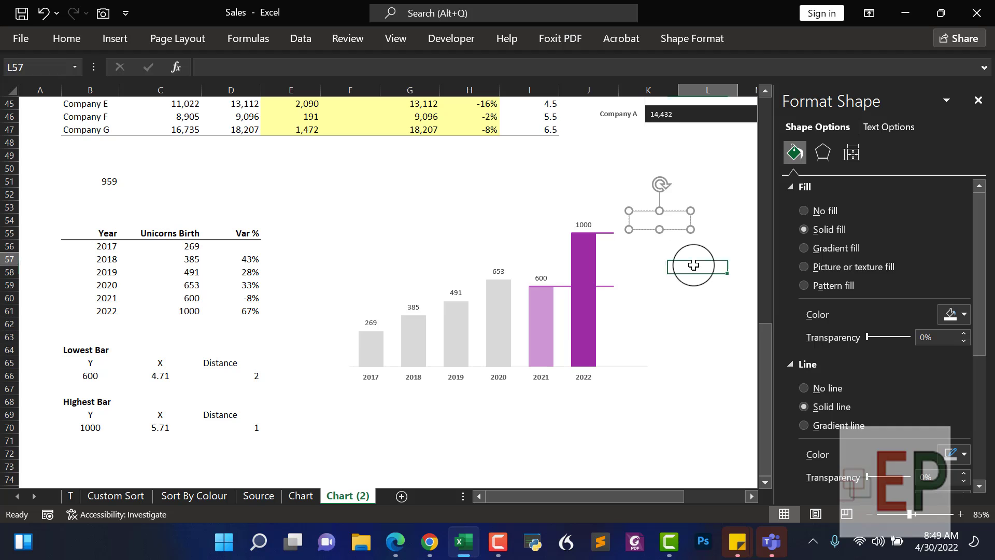
{"action": "left_click", "coordinate": [646, 231]}
{"action": "left_click", "coordinate": [643, 228]}
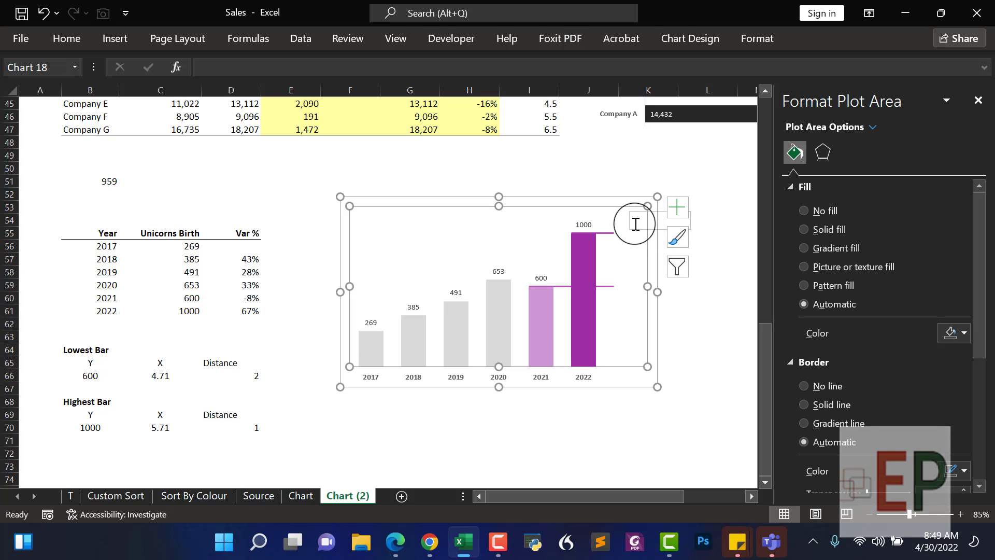
{"action": "left_click", "coordinate": [717, 231]}
{"action": "left_click", "coordinate": [681, 213]}
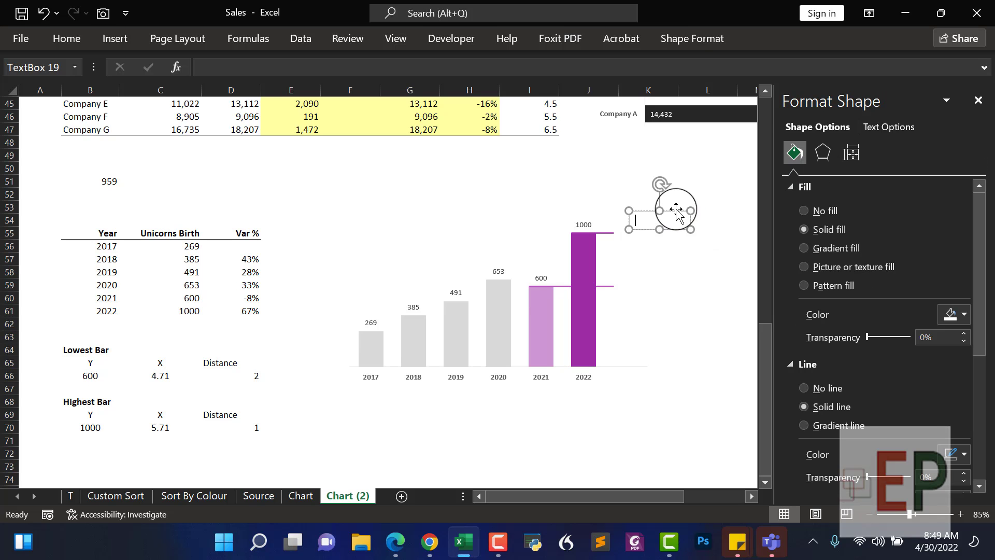
{"action": "key", "text": "Escape"}
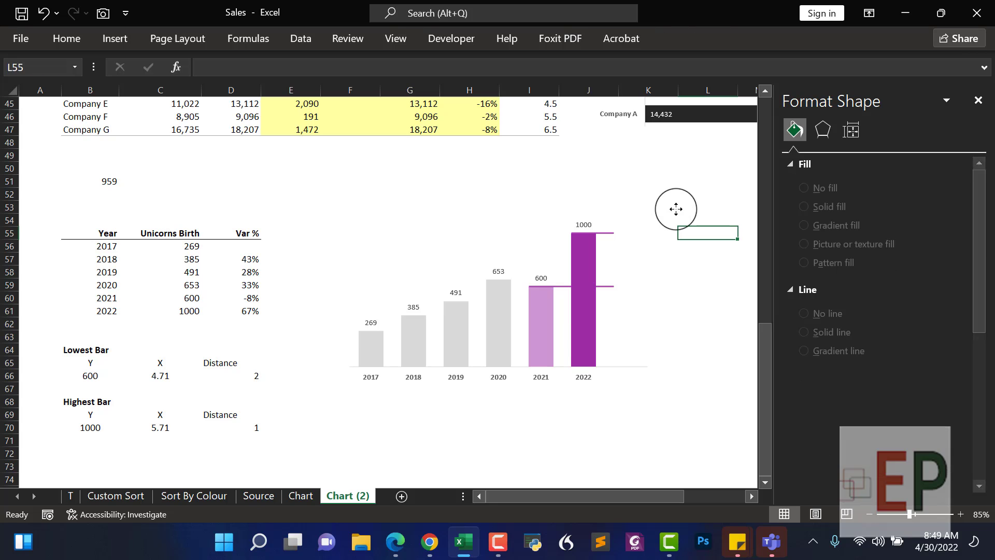
- Copy the three text boxes reading 1000, unicorn births and 2022 from the Chart sheet
{"action": "left_click", "coordinate": [299, 495]}
{"action": "left_click", "coordinate": [700, 188]}
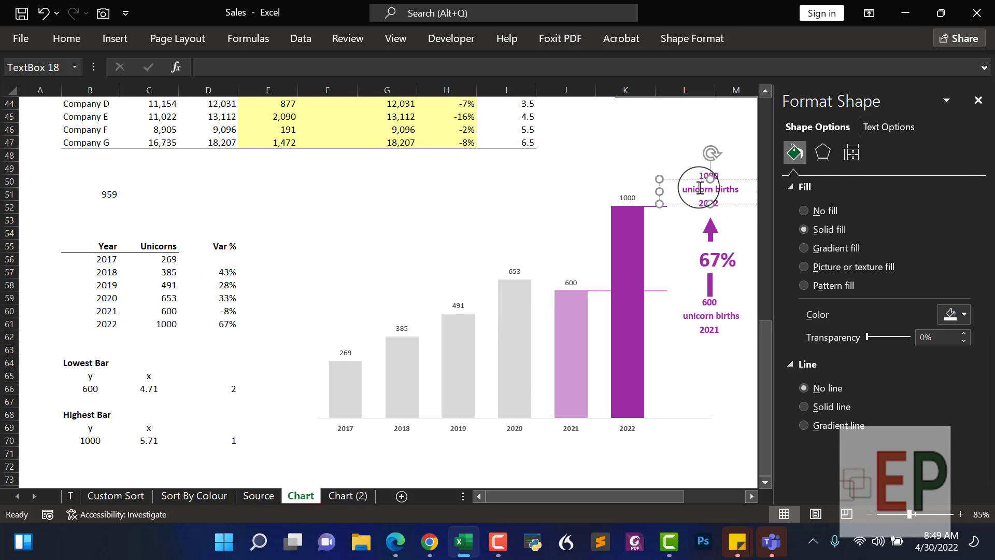
{"action": "left_click", "coordinate": [700, 178]}
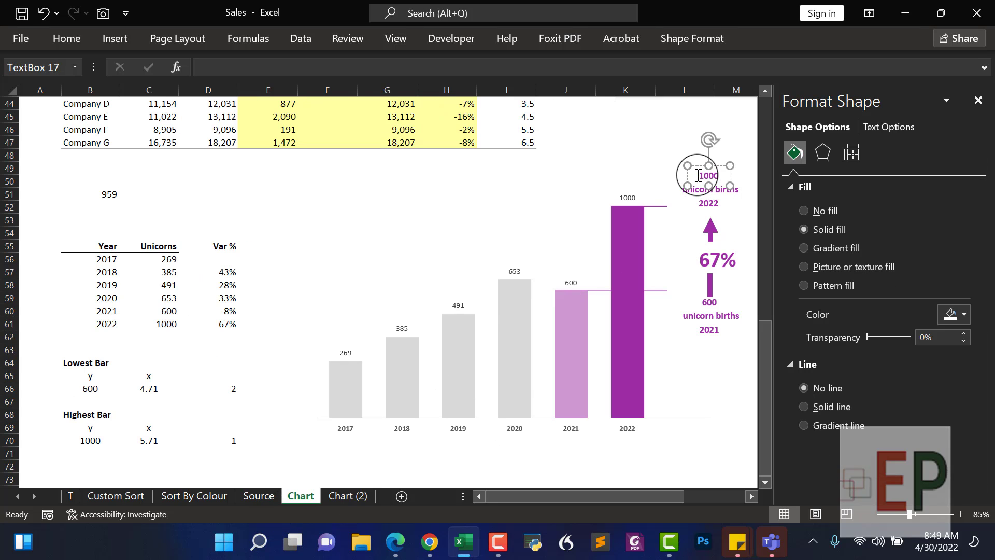
{"action": "left_click", "coordinate": [697, 202], "text": "shift"}
{"action": "left_click", "coordinate": [703, 207], "text": "shift"}
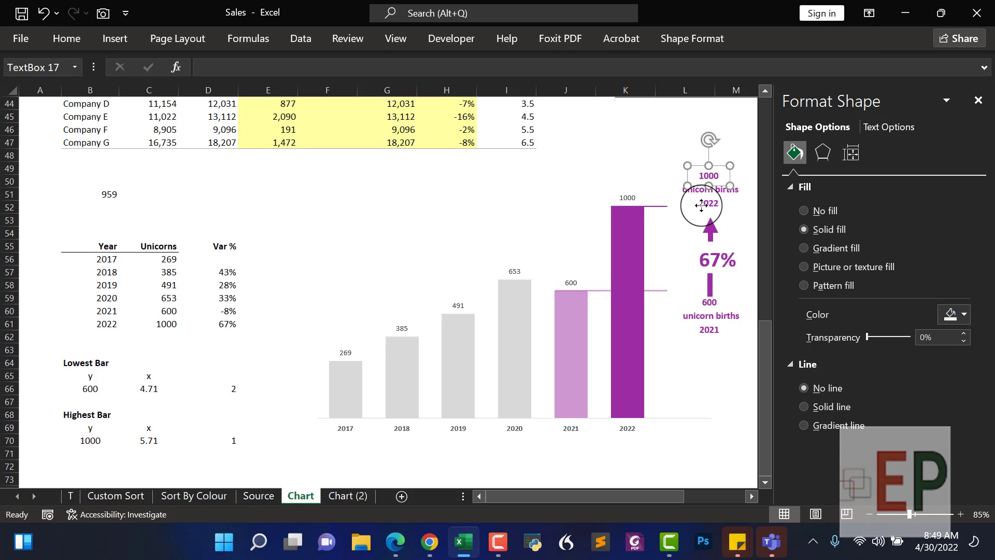
{"action": "left_click", "coordinate": [697, 192], "text": "shift"}
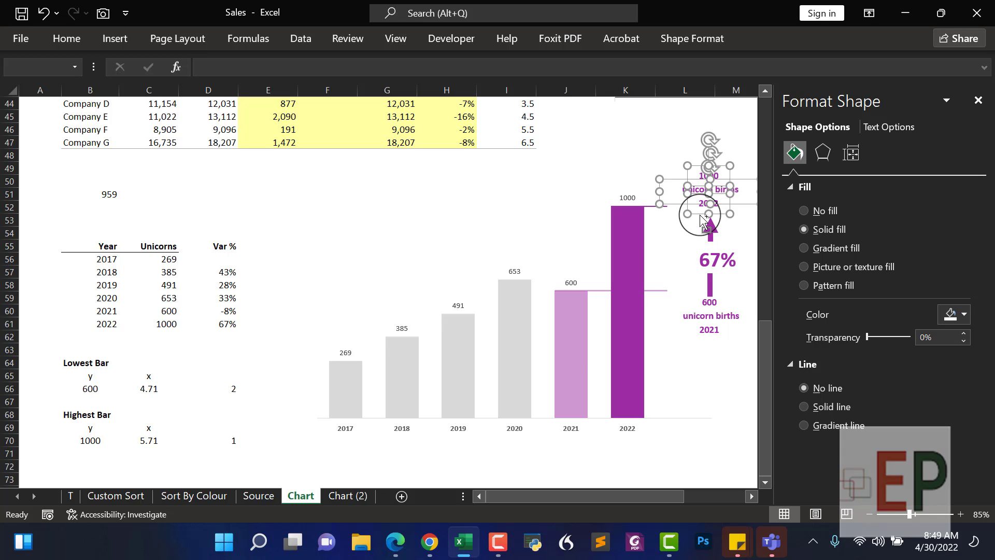
- Paste the copied text boxes into the Chart (2) sheet and place them beside the 2022 column's Highest Bar line
{"action": "left_click", "coordinate": [356, 498]}
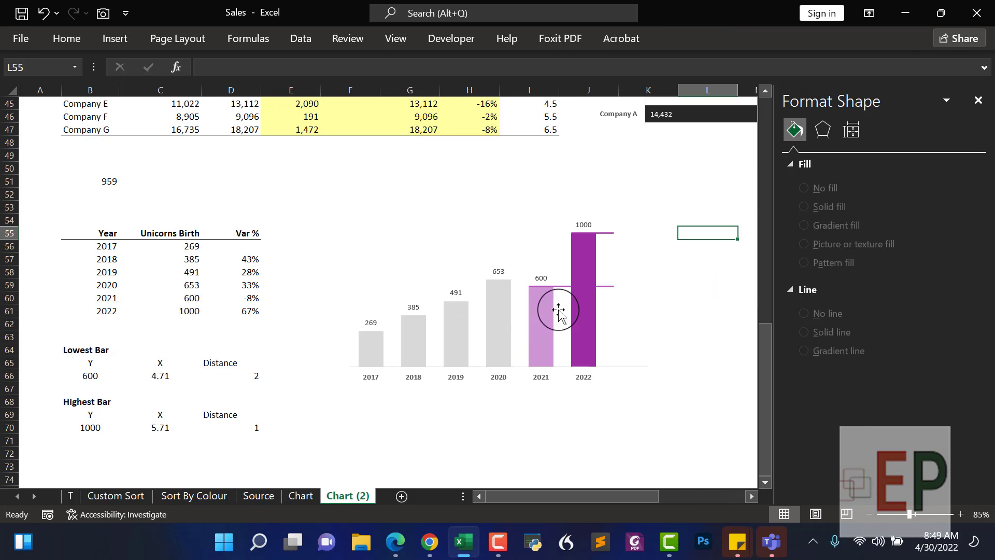
{"action": "key", "text": "ctrl+v"}
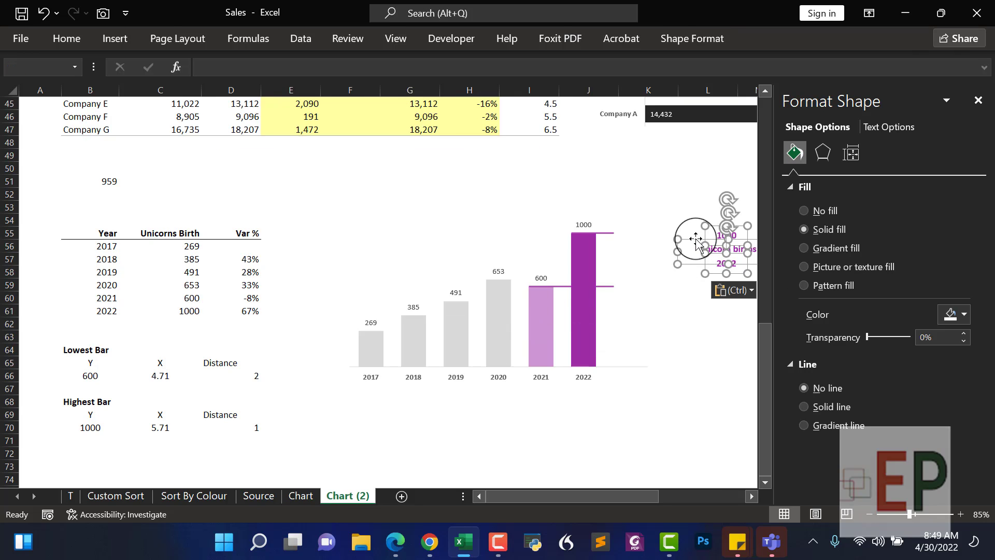
{"action": "mouse_move", "coordinate": [648, 230]}
{"action": "left_mouse_down"}
{"action": "mouse_move", "coordinate": [615, 216]}
{"action": "mouse_move", "coordinate": [636, 221]}
{"action": "left_mouse_up"}
{"action": "left_click", "coordinate": [667, 324]}
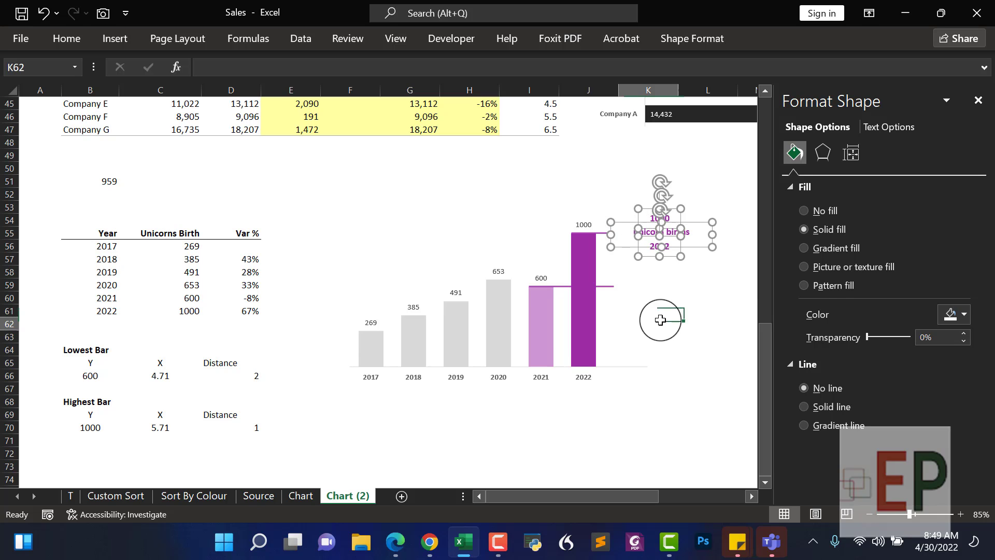
- Capitalize the pasted middle label so it reads "Unicorn births"
{"action": "left_click", "coordinate": [640, 232]}
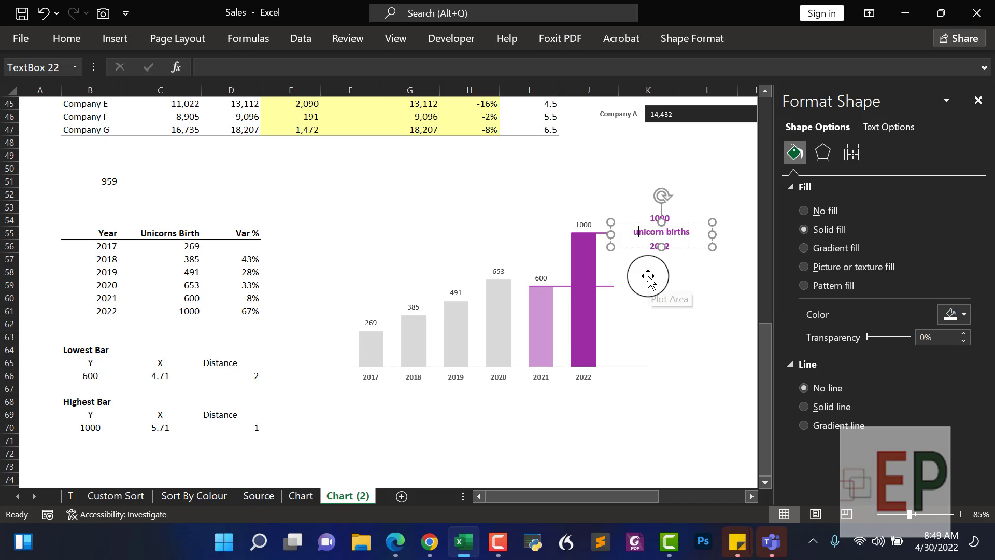
{"action": "left_click", "coordinate": [683, 373]}
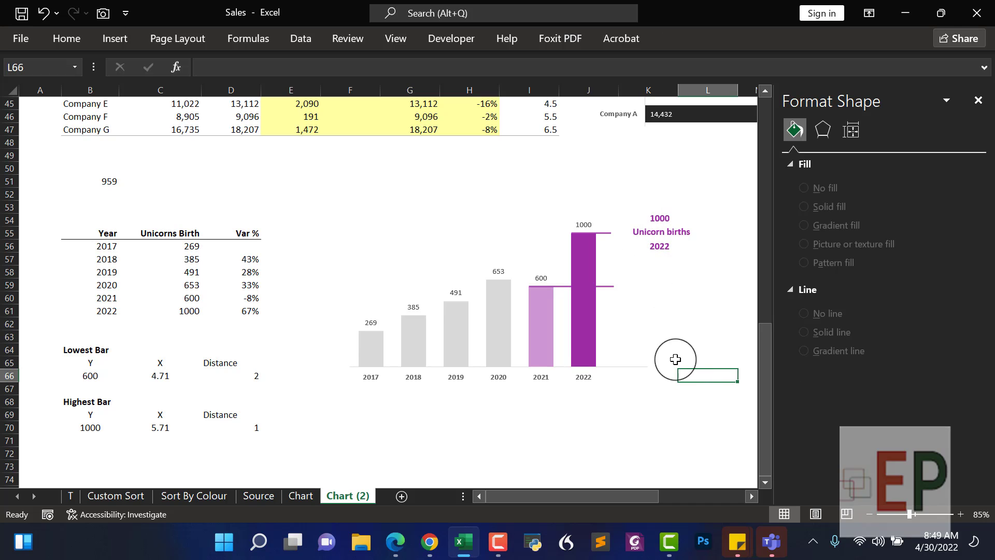
- Copy the three text boxes reading 600, unicorn births and 2021 from the Chart sheet and return to Chart (2)
{"action": "left_click", "coordinate": [299, 496]}
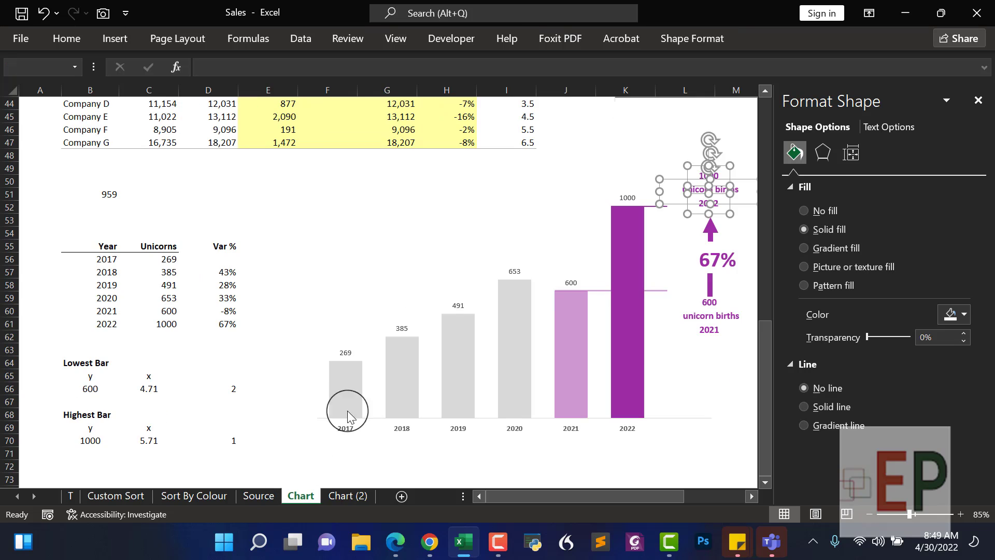
{"action": "left_click", "coordinate": [709, 314]}
{"action": "left_click", "coordinate": [710, 314]}
{"action": "left_click", "coordinate": [710, 290]}
{"action": "left_click", "coordinate": [706, 317]}
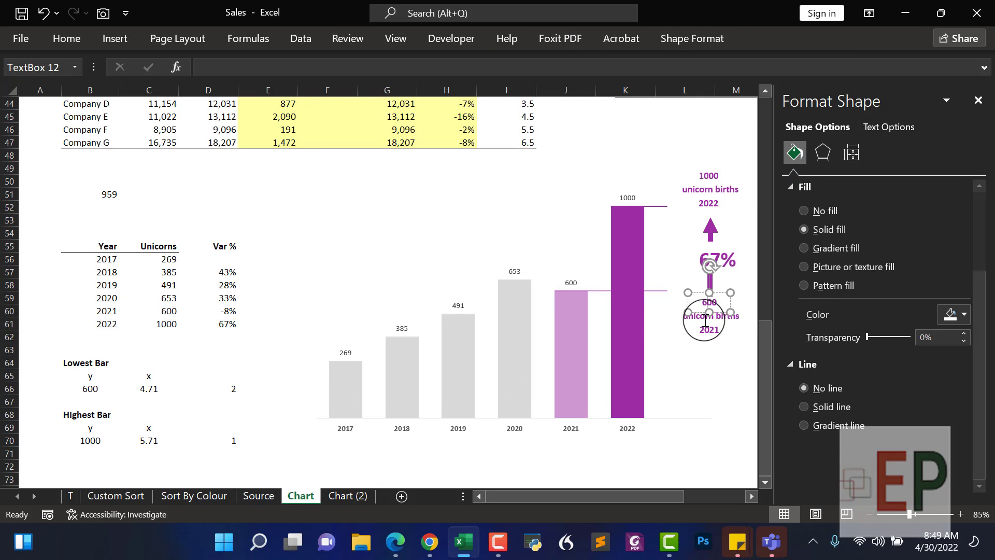
{"action": "left_click", "coordinate": [709, 323], "text": "shift"}
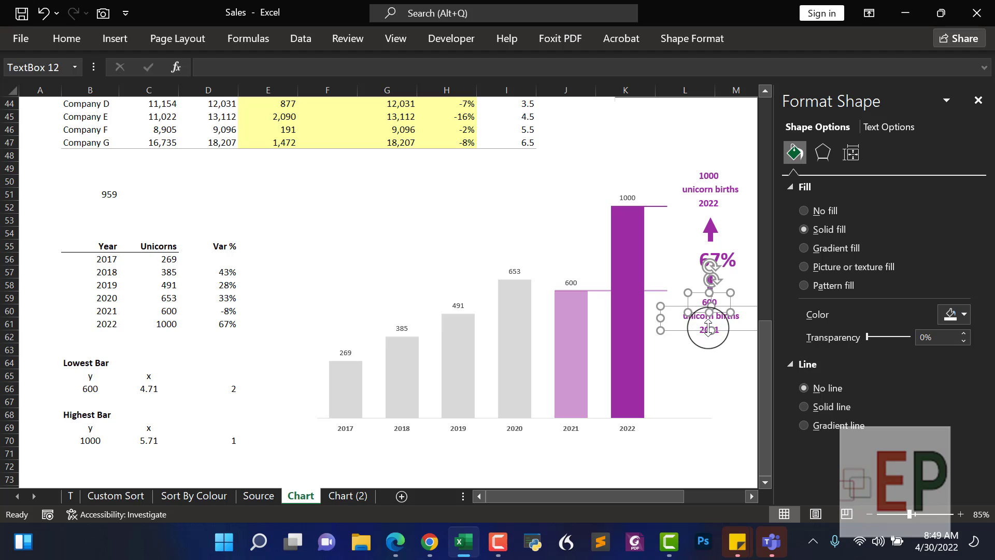
{"action": "left_click", "coordinate": [709, 329], "text": "shift"}
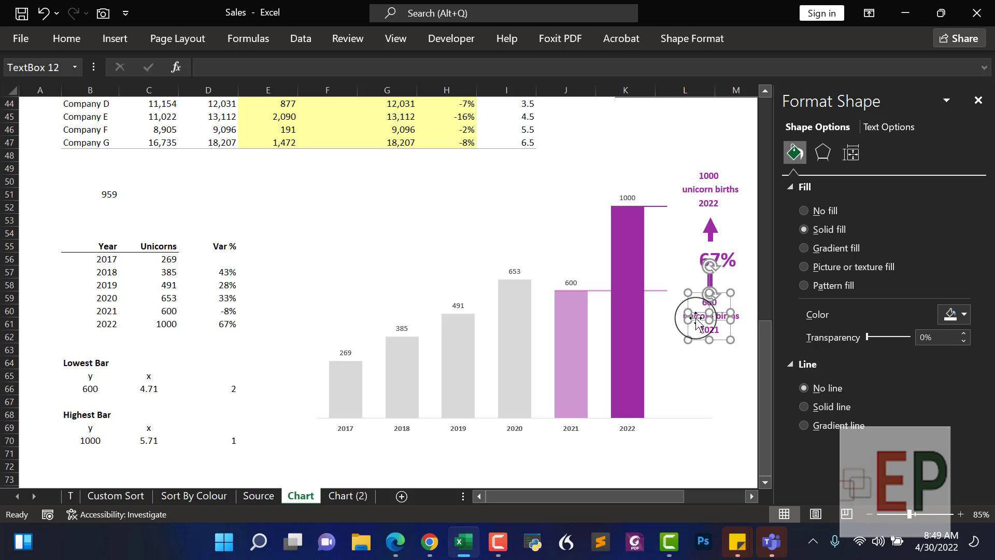
{"action": "left_click", "coordinate": [696, 318], "text": "shift"}
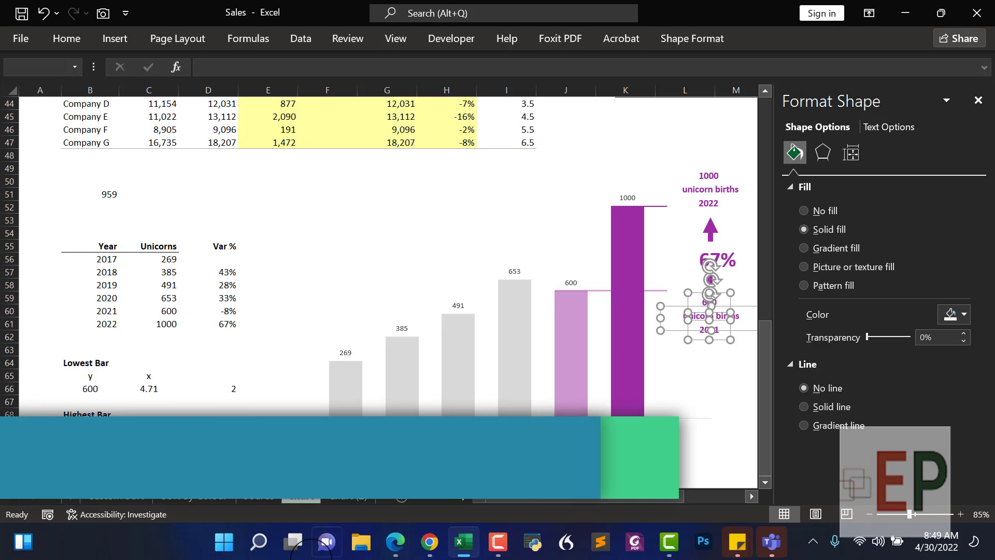
{"action": "left_click", "coordinate": [350, 496]}
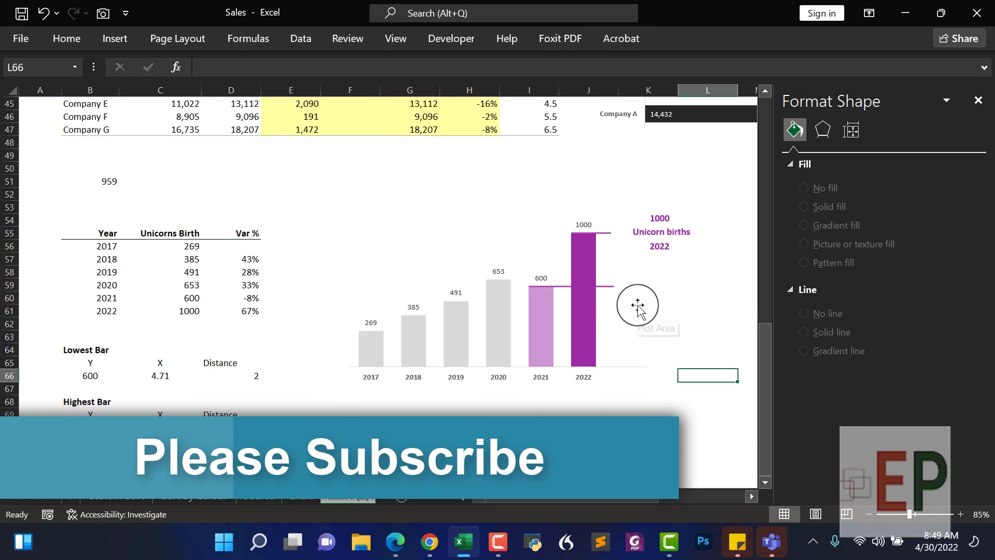
{"action": "key", "text": "ctrl+v"}
{"action": "left_click", "coordinate": [686, 376]}
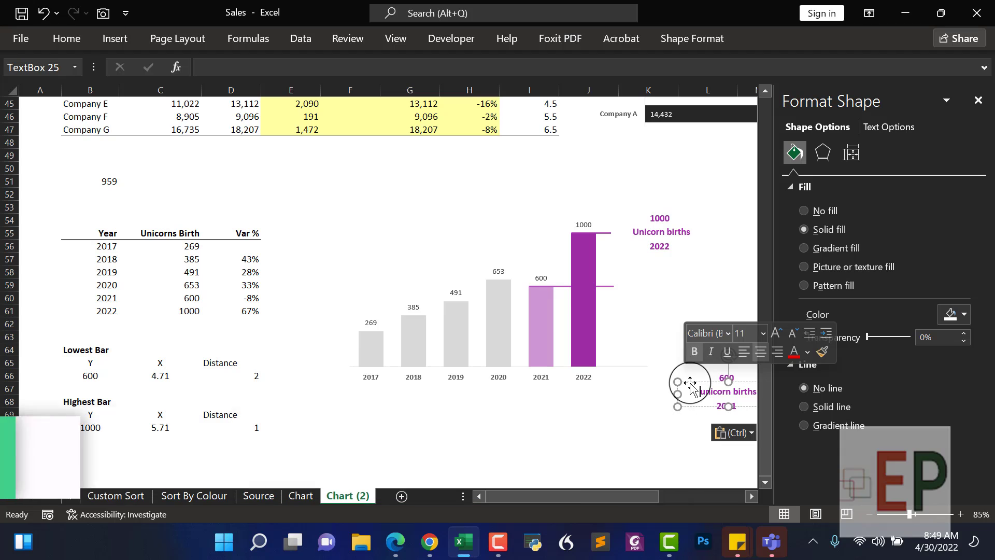
{"action": "left_click", "coordinate": [690, 380]}
{"action": "key", "text": "ctrl+z"}
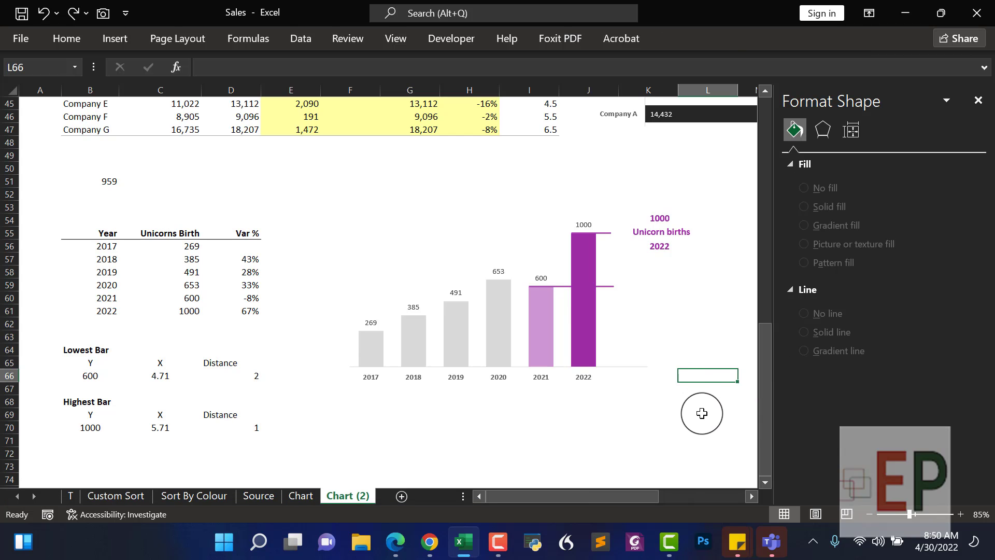
- Paste the copied text boxes into the Chart (2) sheet and place them beside the end of the Lowest Bar line
{"action": "key", "text": "ctrl+v"}
{"action": "left_click_drag", "start_coordinate": [690, 410], "coordinate": [627, 339]}
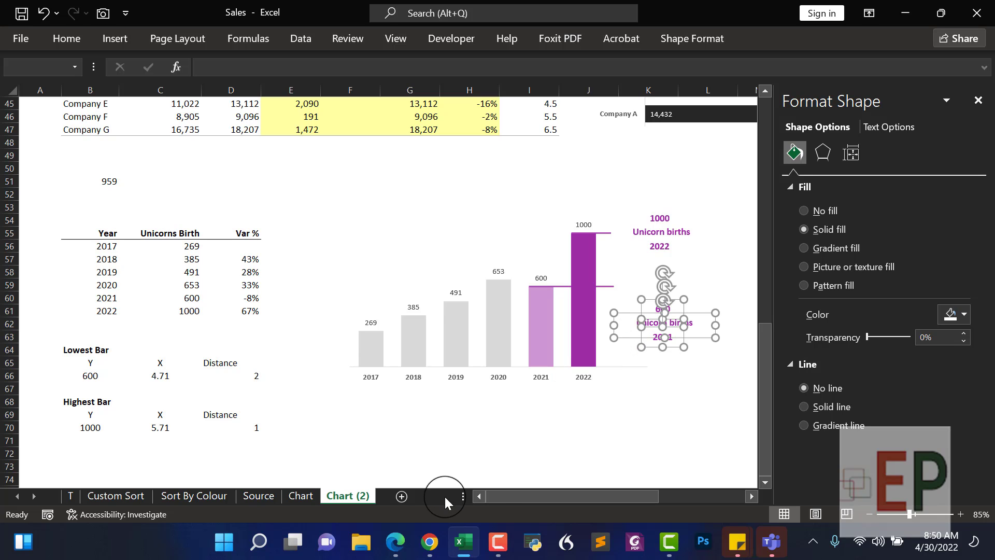
{"action": "left_click", "coordinate": [504, 465]}
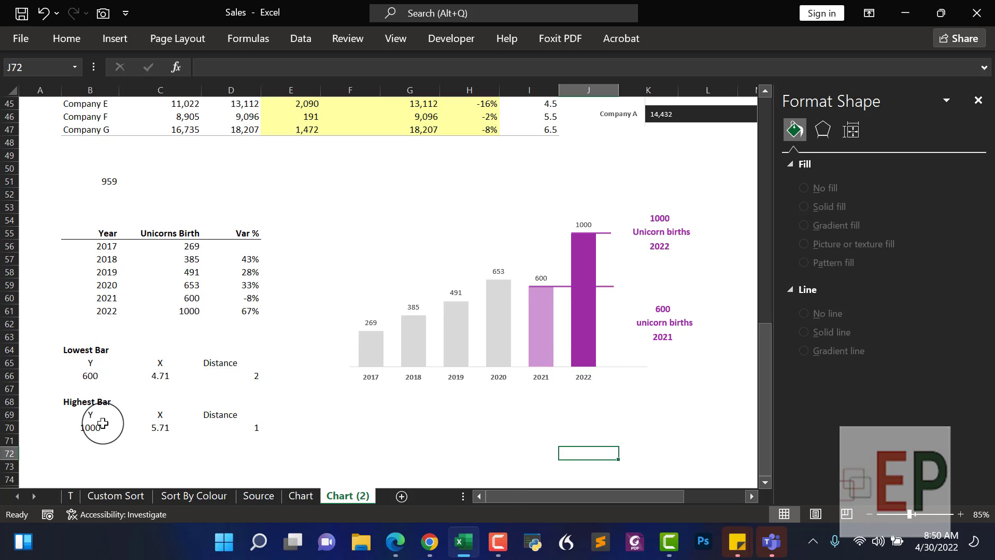
- Change the 2021 Unicorns Birth value in C60 to 400 and update the 600 text box beside the chart to 400
{"action": "left_click", "coordinate": [82, 375]}
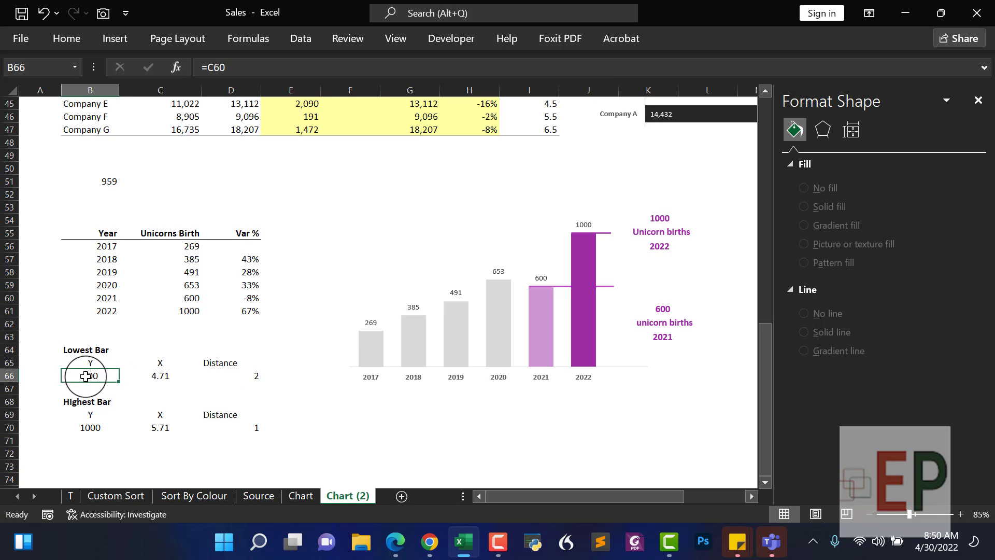
{"action": "left_click", "coordinate": [191, 299]}
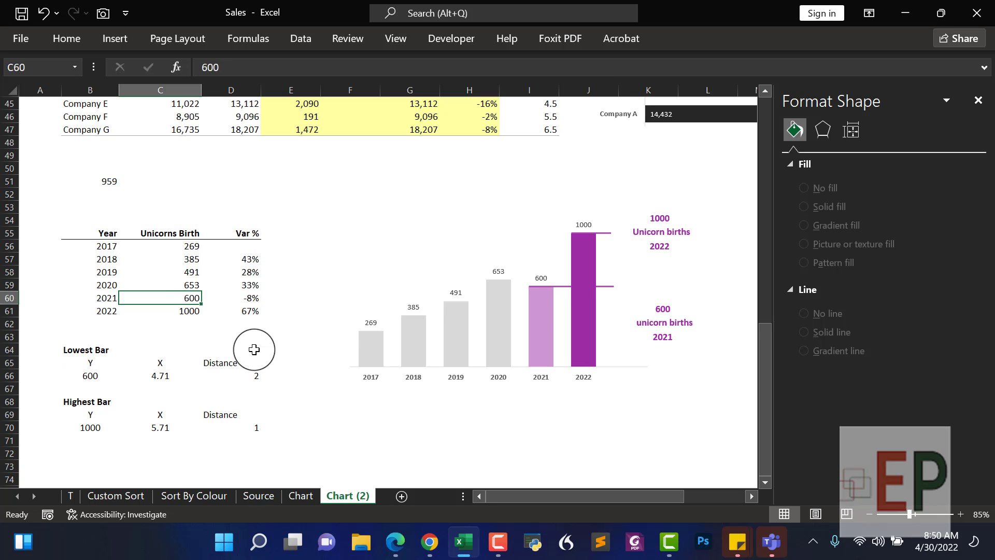
{"action": "key", "text": "Return"}
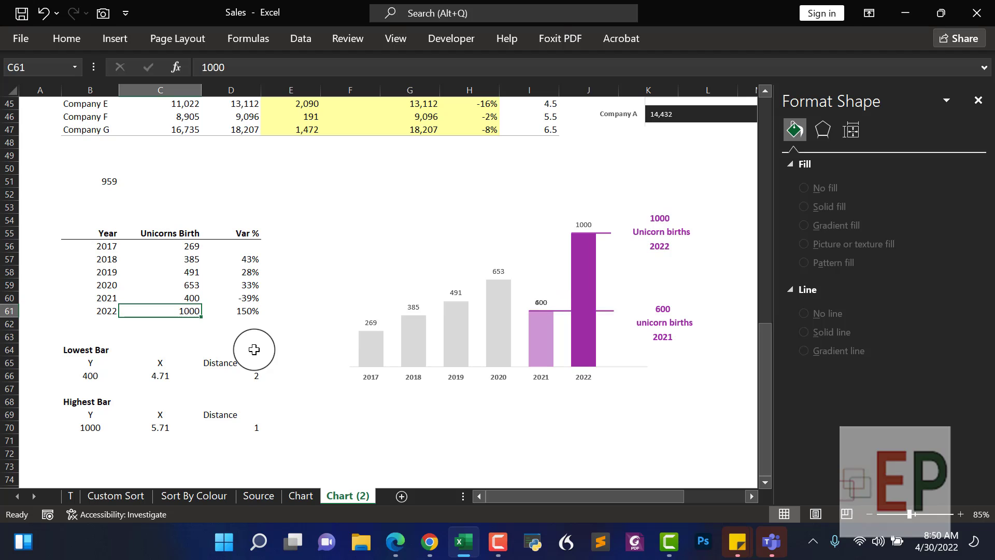
{"action": "left_click", "coordinate": [687, 427]}
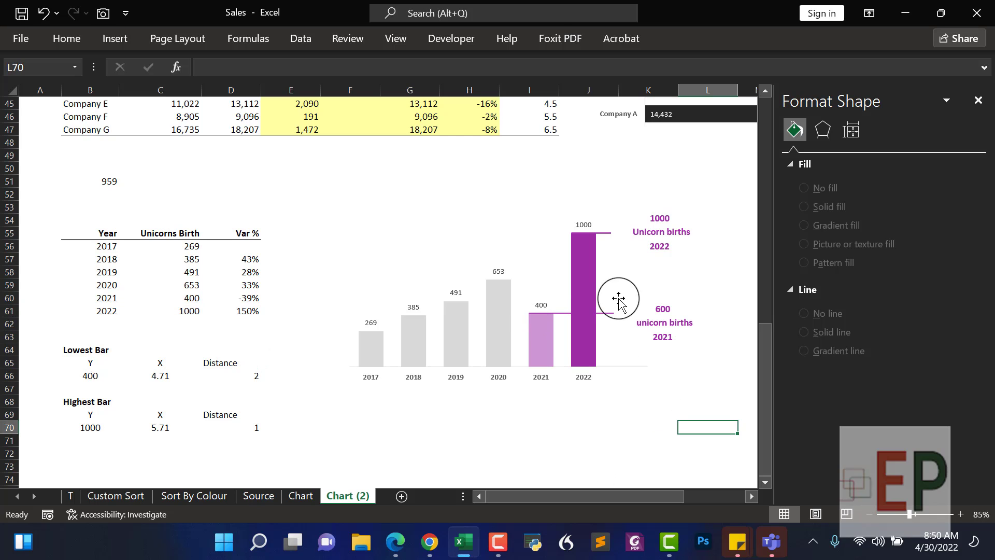
{"action": "left_click", "coordinate": [663, 309]}
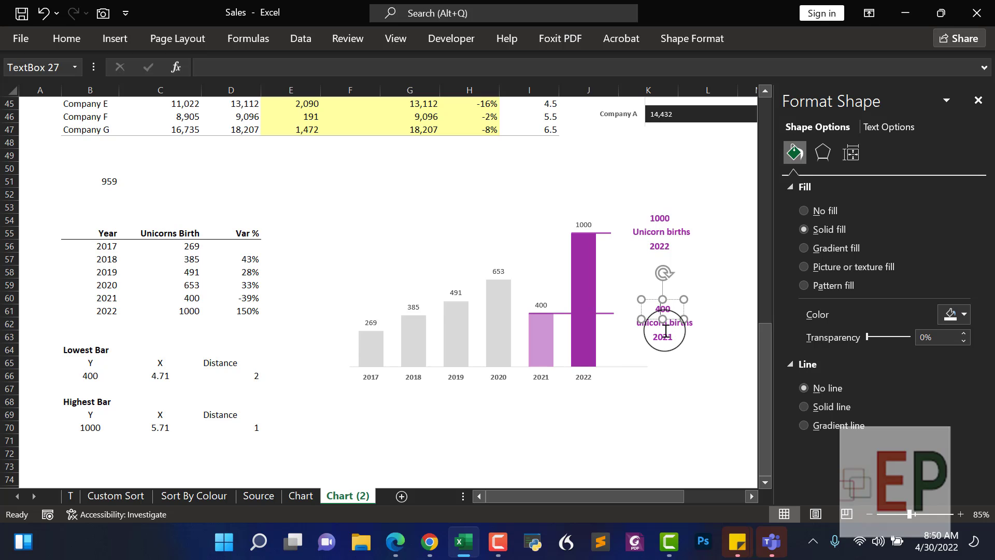
{"action": "left_click", "coordinate": [668, 413]}
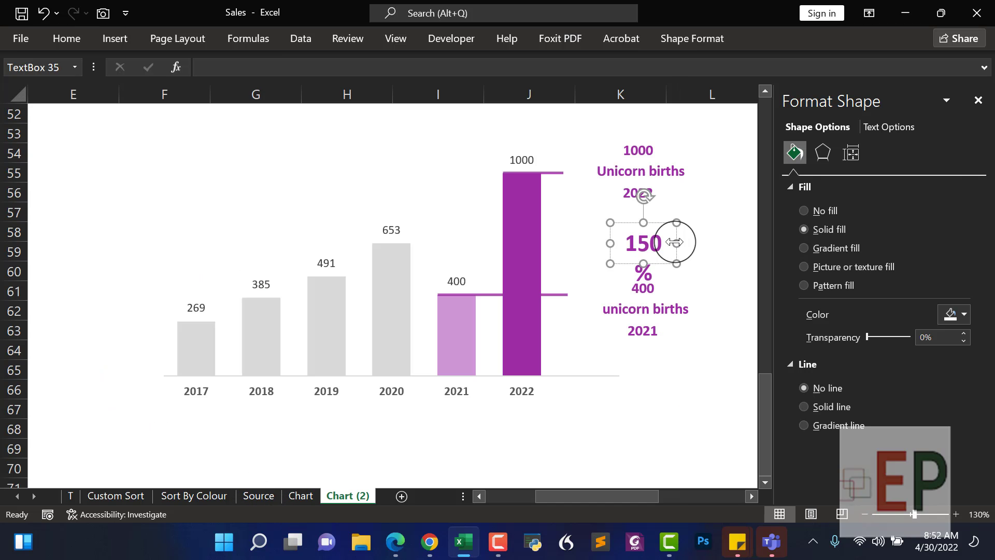
- Widen the 150% text box so the whole percentage fits on one line
{"action": "left_click_drag", "start_coordinate": [673, 240], "coordinate": [623, 243]}
{"action": "type", "text": "%"}
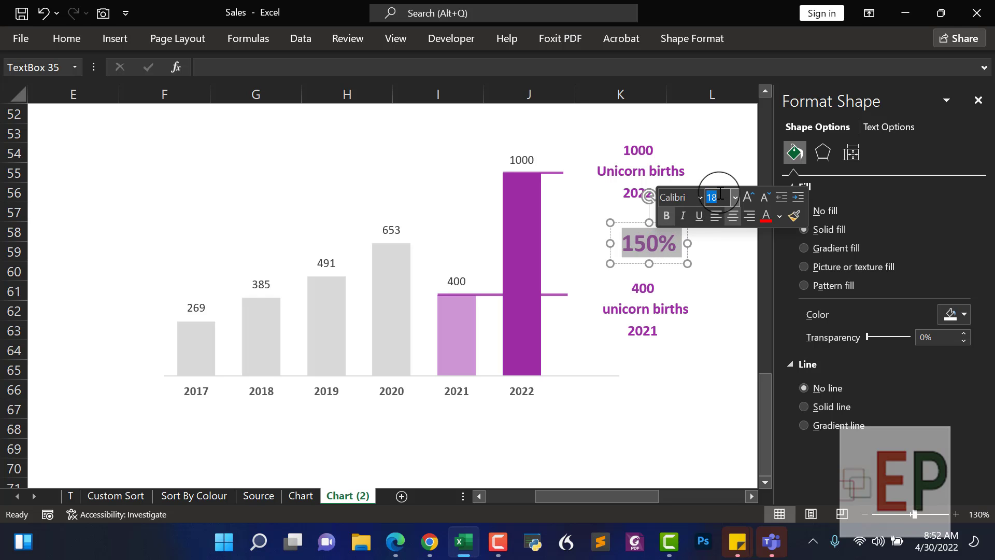
{"action": "left_click", "coordinate": [719, 192]}
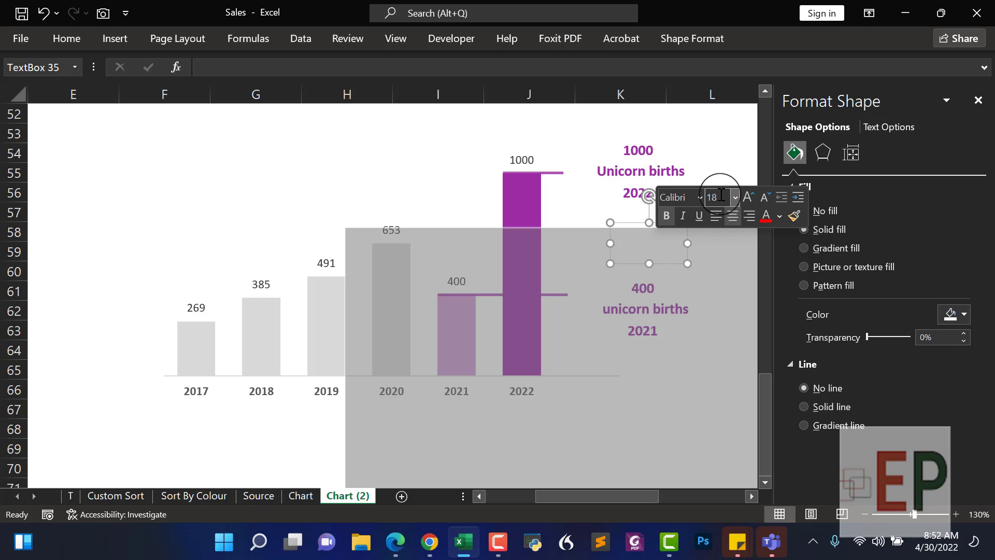
{"action": "left_click", "coordinate": [713, 329]}
{"action": "key", "text": "ctrl+z"}
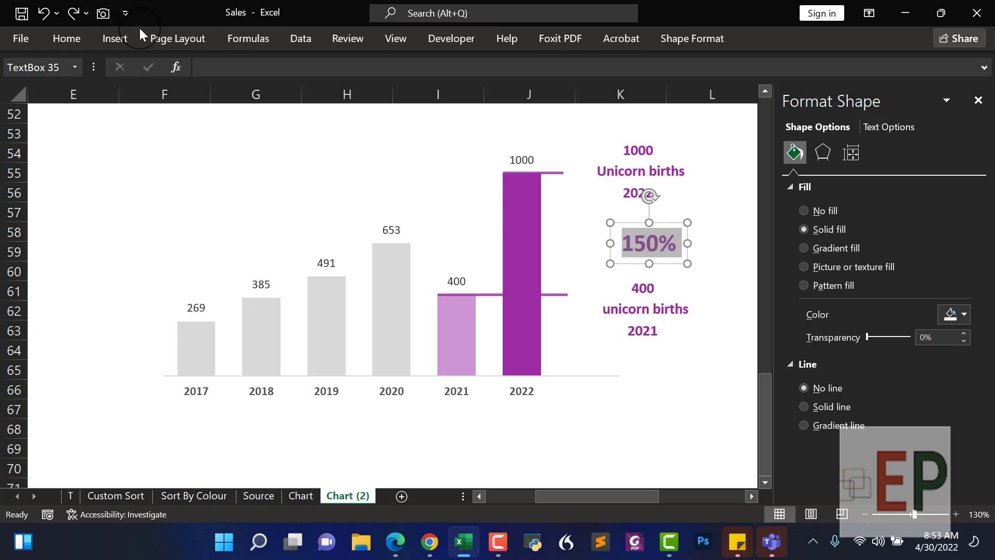
- Set the font size of the 150% variance label to 16
{"action": "right_click", "coordinate": [639, 239]}
{"action": "left_click", "coordinate": [701, 164]}
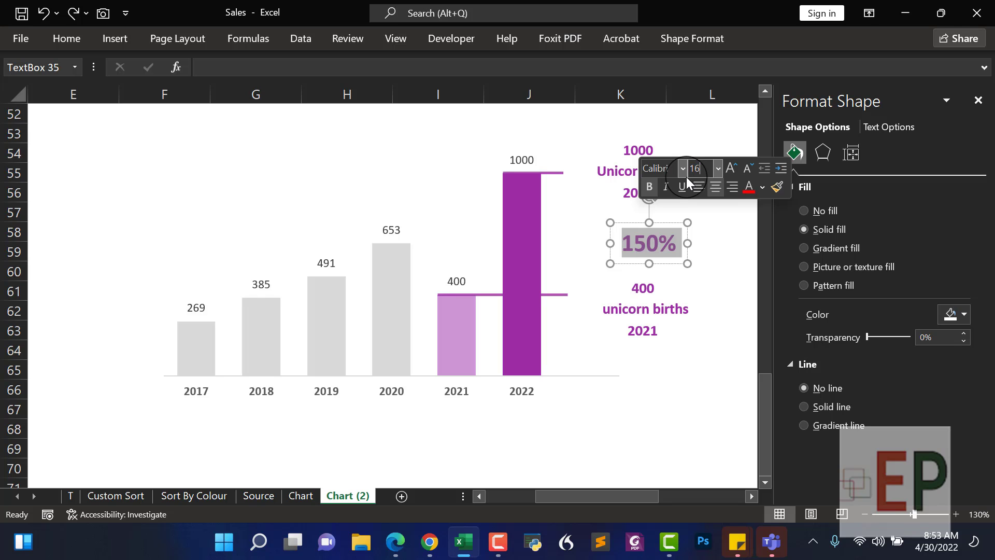
{"action": "key", "text": "Return"}
{"action": "left_click", "coordinate": [645, 386]}
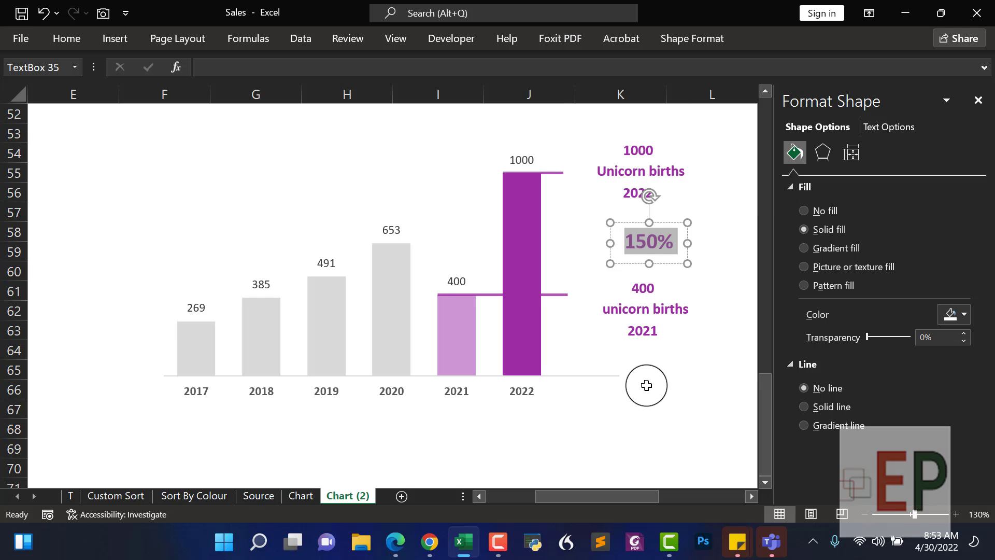
- Shrink the 150% text box around its text and align it between the 2022 and 2021 labels
{"action": "left_click", "coordinate": [655, 251]}
{"action": "left_click_drag", "start_coordinate": [688, 262], "coordinate": [646, 255]}
{"action": "mouse_move", "coordinate": [648, 220]}
{"action": "left_mouse_down"}
{"action": "mouse_move", "coordinate": [684, 237]}
{"action": "mouse_move", "coordinate": [647, 224]}
{"action": "left_mouse_up"}
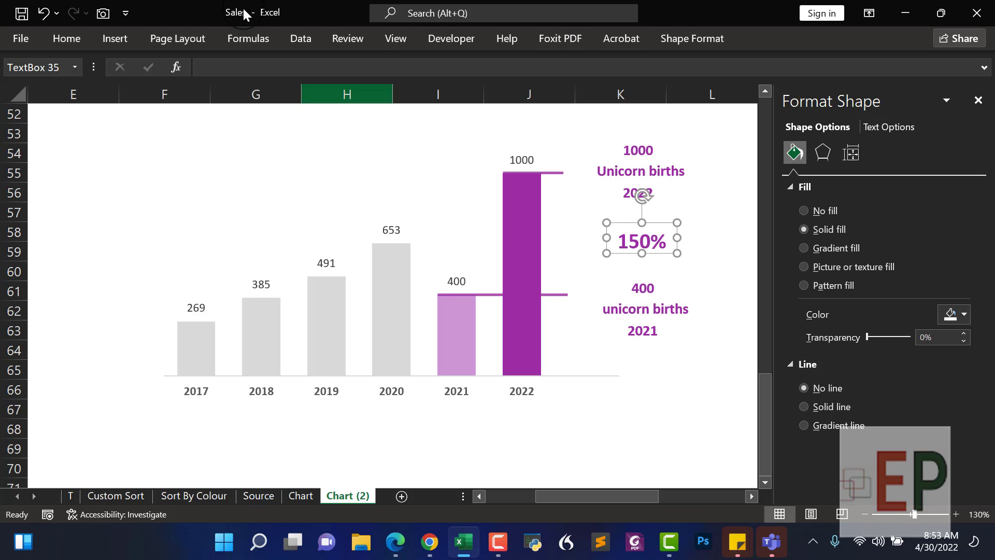
- Draw a short straight arrow pointing upward above the 2020 column
{"action": "left_click", "coordinate": [105, 42]}
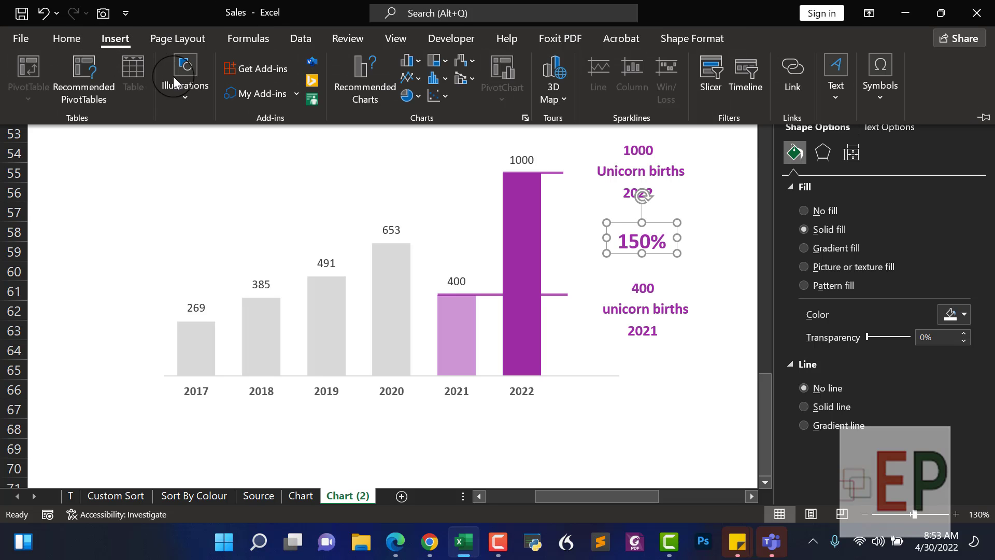
{"action": "left_click", "coordinate": [185, 97]}
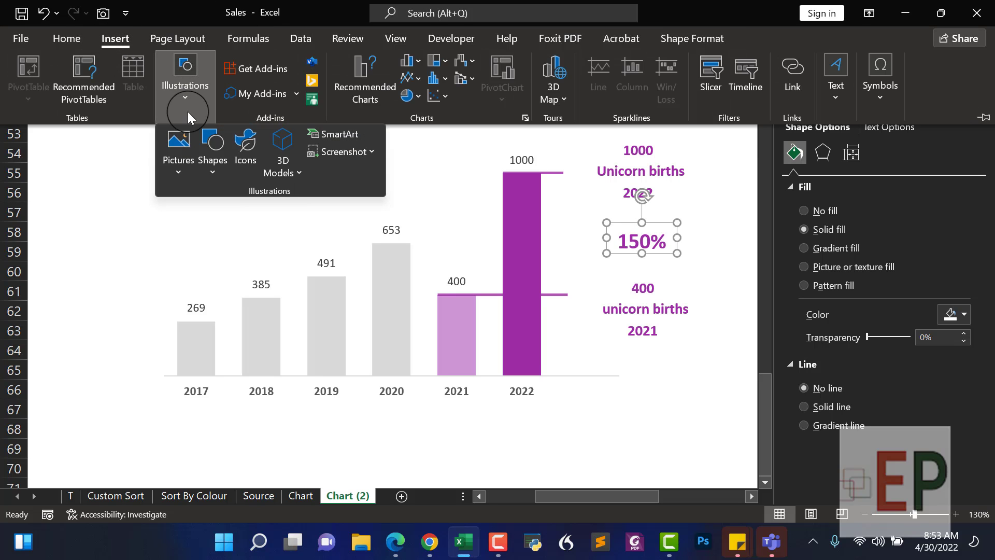
{"action": "left_click", "coordinate": [209, 172]}
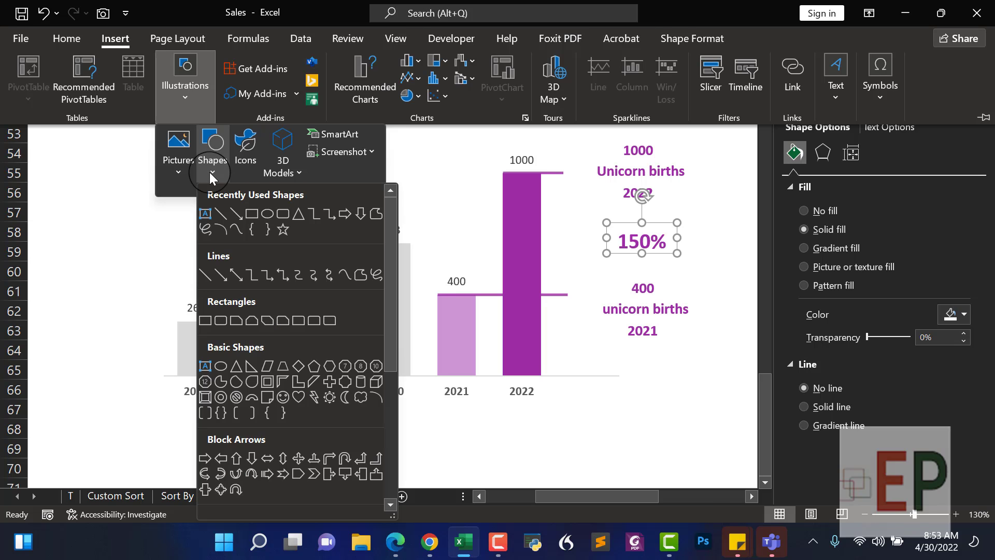
{"action": "left_click", "coordinate": [240, 214]}
{"action": "mouse_move", "coordinate": [382, 161]}
{"action": "left_mouse_down"}
{"action": "mouse_move", "coordinate": [396, 193]}
{"action": "mouse_move", "coordinate": [382, 216]}
{"action": "mouse_move", "coordinate": [382, 129]}
{"action": "mouse_move", "coordinate": [381, 139]}
{"action": "left_mouse_up"}
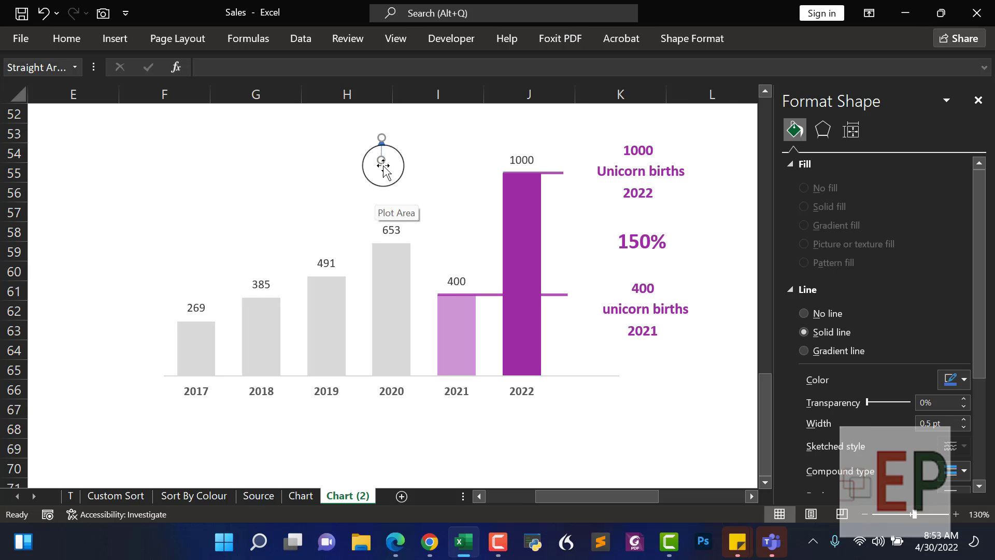
- Color the arrow with the recently used purple and set its line width to 3 pt
{"action": "left_click", "coordinate": [959, 380]}
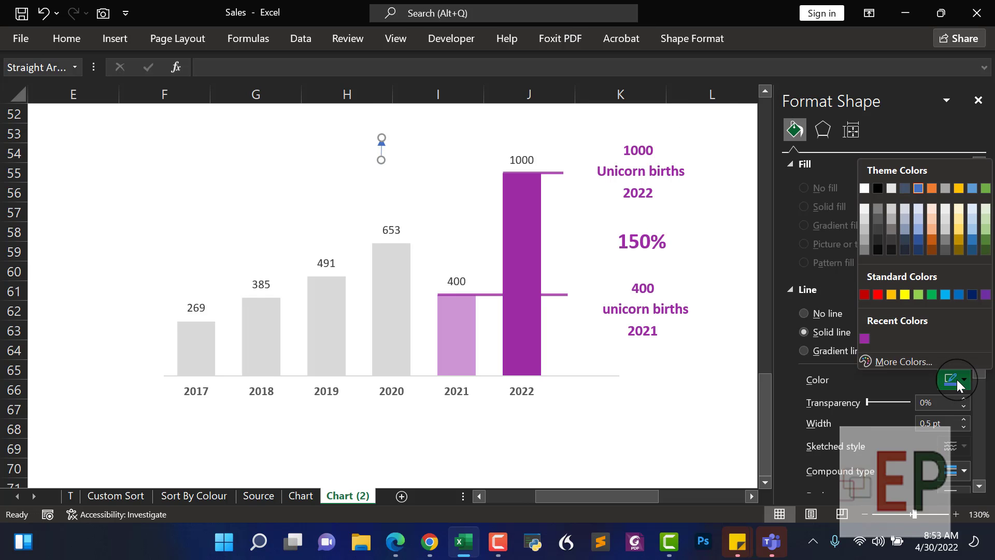
{"action": "left_click", "coordinate": [875, 336]}
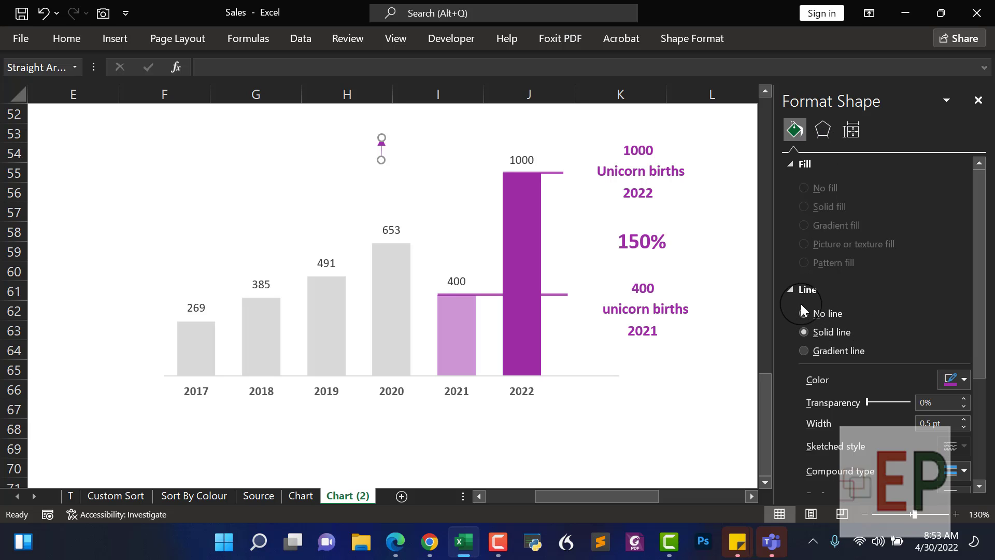
{"action": "left_click", "coordinate": [962, 420]}
{"action": "left_click", "coordinate": [963, 421]}
{"action": "left_click", "coordinate": [962, 421]}
{"action": "left_click", "coordinate": [963, 421]}
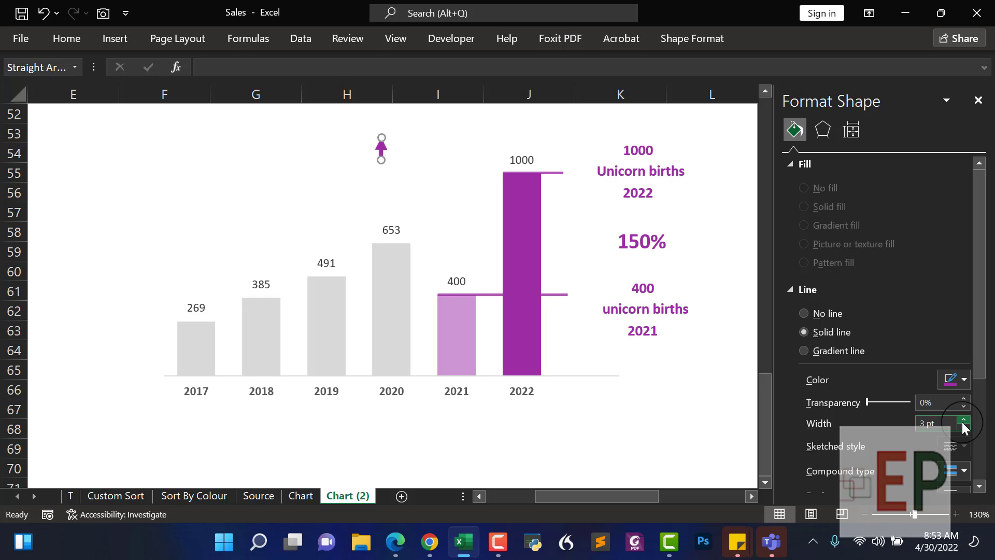
- Move the purple arrow between the 2022 label and the 150% label
{"action": "left_click", "coordinate": [329, 196]}
{"action": "left_click", "coordinate": [382, 162]}
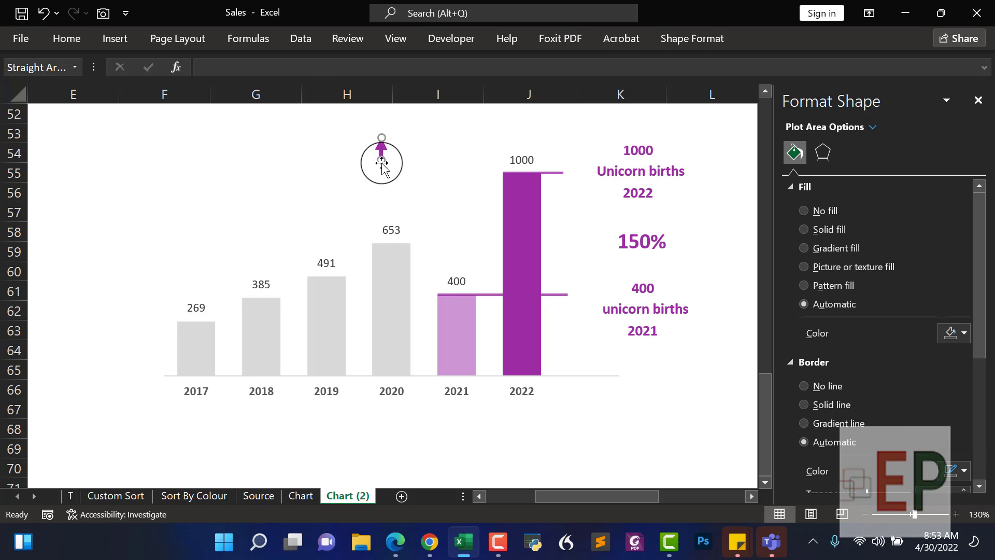
{"action": "left_click_drag", "start_coordinate": [382, 162], "coordinate": [638, 215]}
{"action": "left_click", "coordinate": [633, 288]}
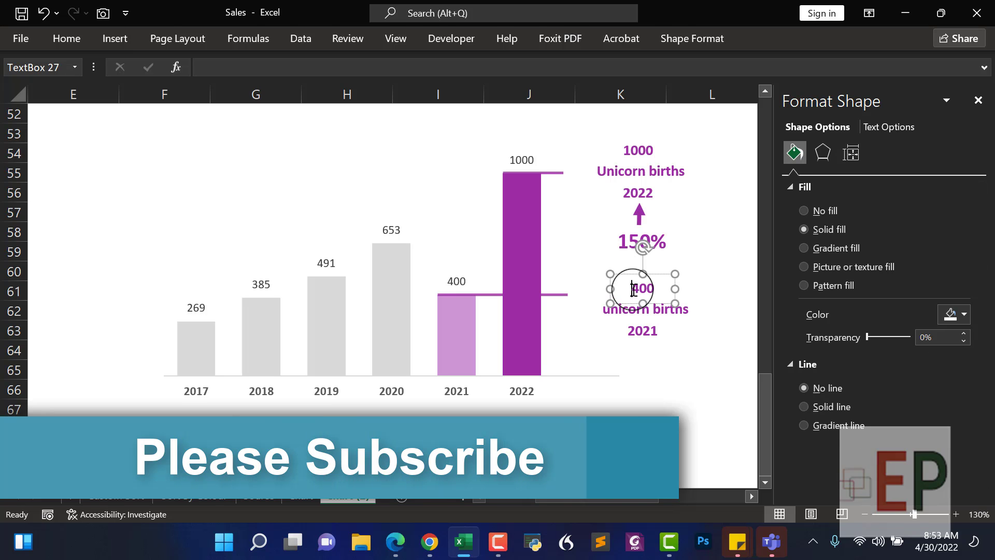
{"action": "key", "text": "Escape"}
{"action": "key", "text": "Escape"}
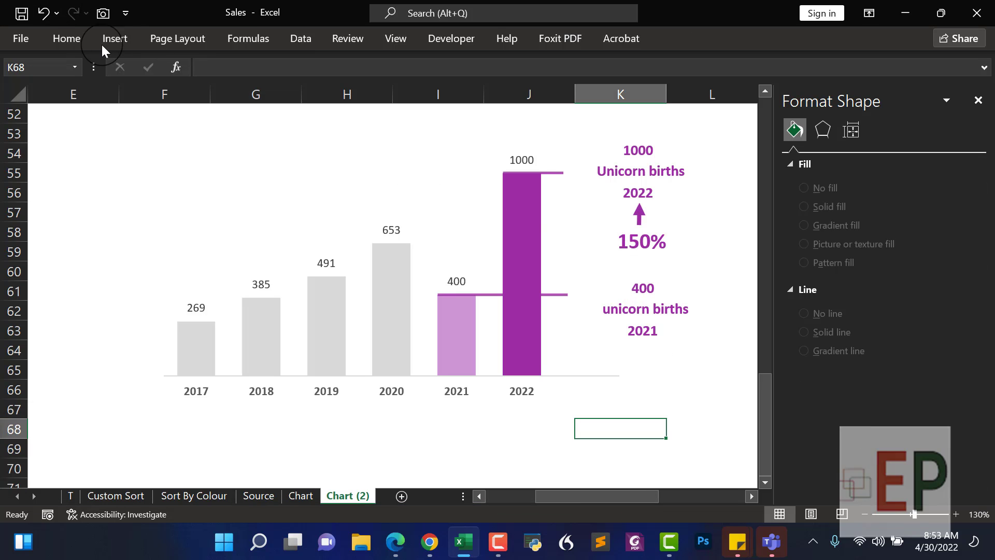
- Draw a short vertical straight line about 0.16" tall above the 2020 column
{"action": "left_click", "coordinate": [103, 40]}
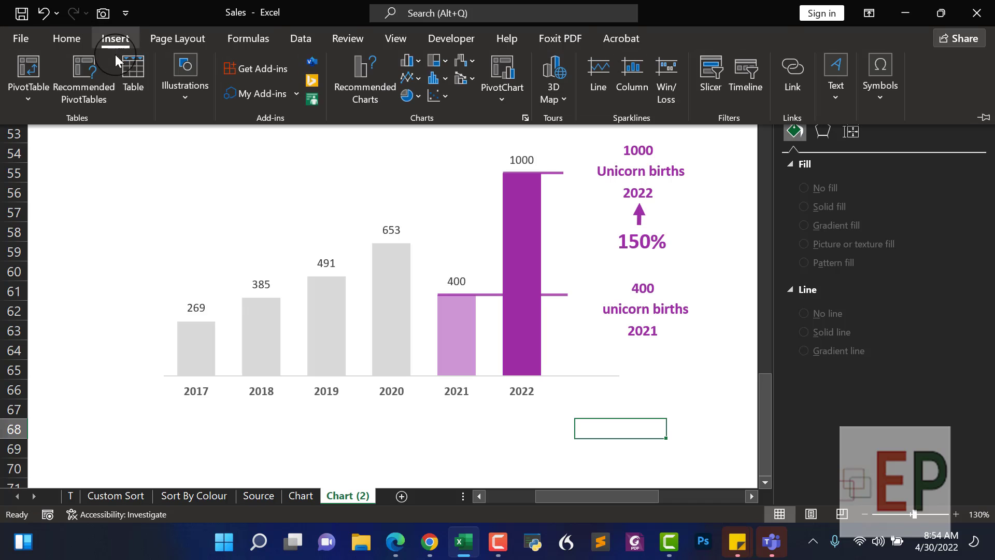
{"action": "left_click", "coordinate": [184, 103]}
{"action": "left_click", "coordinate": [221, 172]}
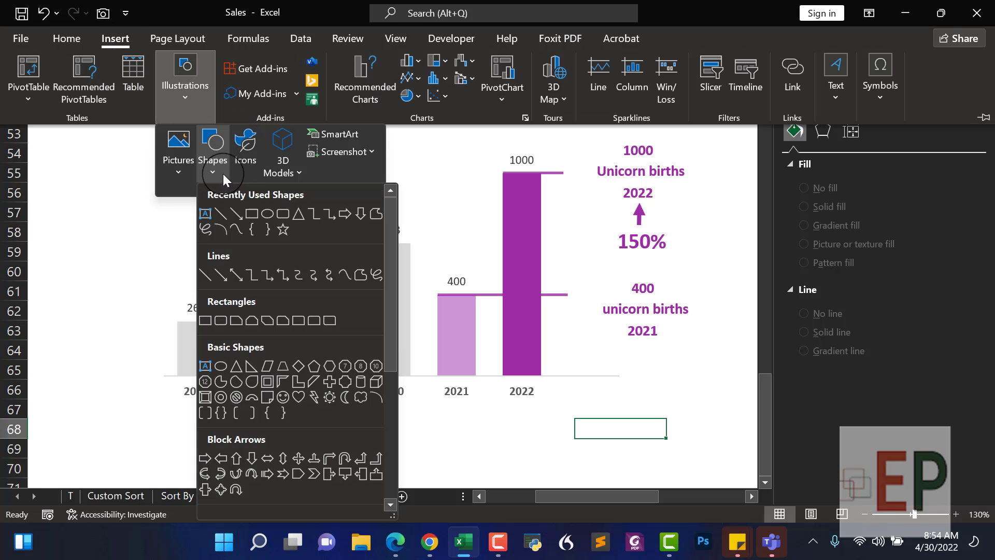
{"action": "left_click", "coordinate": [221, 223]}
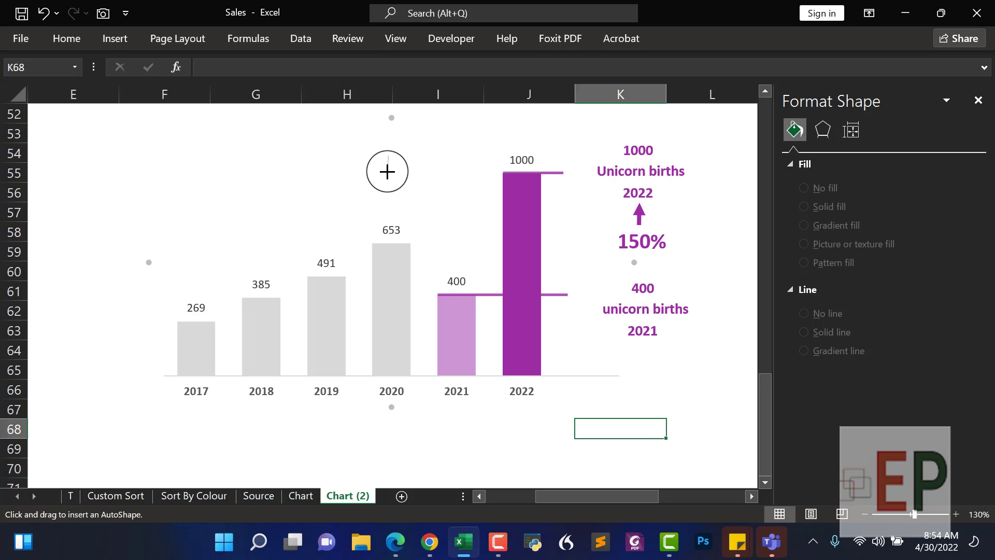
{"action": "left_click_drag", "start_coordinate": [387, 172], "coordinate": [388, 156]}
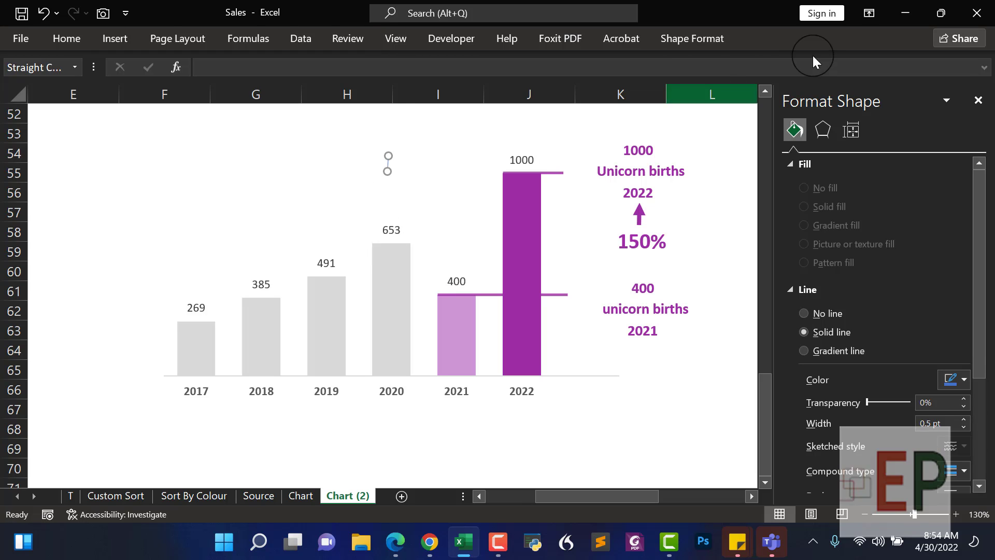
{"action": "left_click", "coordinate": [682, 41]}
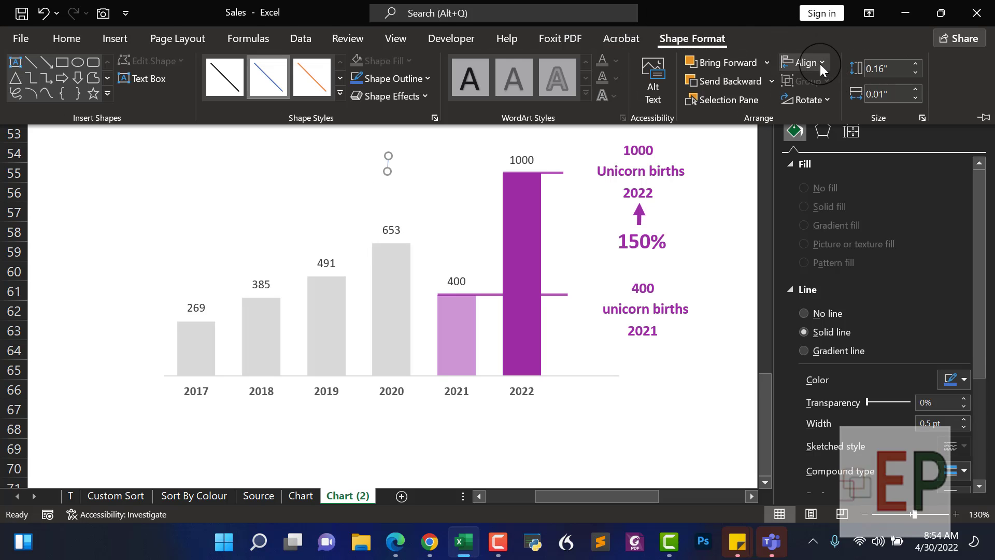
{"action": "left_click", "coordinate": [902, 87]}
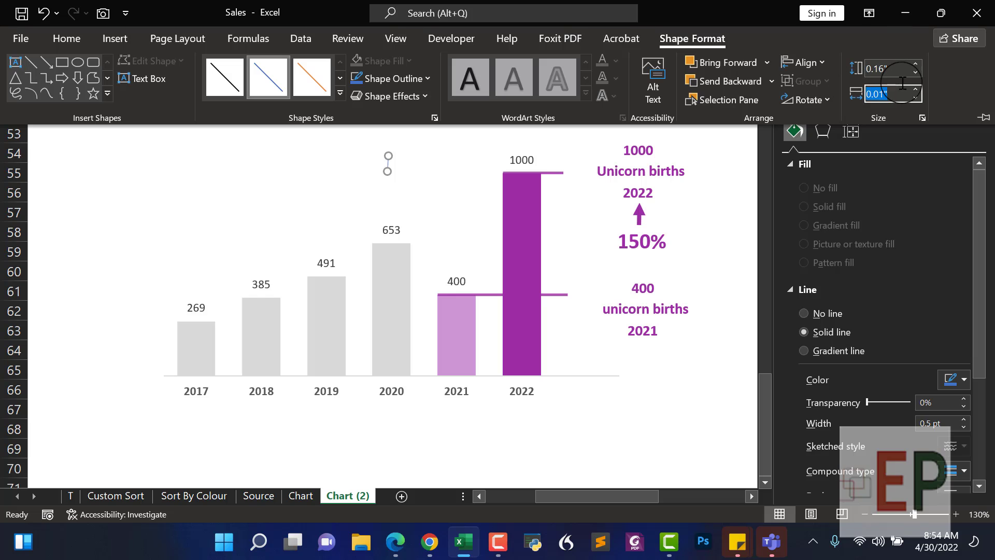
{"action": "key", "text": "BackSpace"}
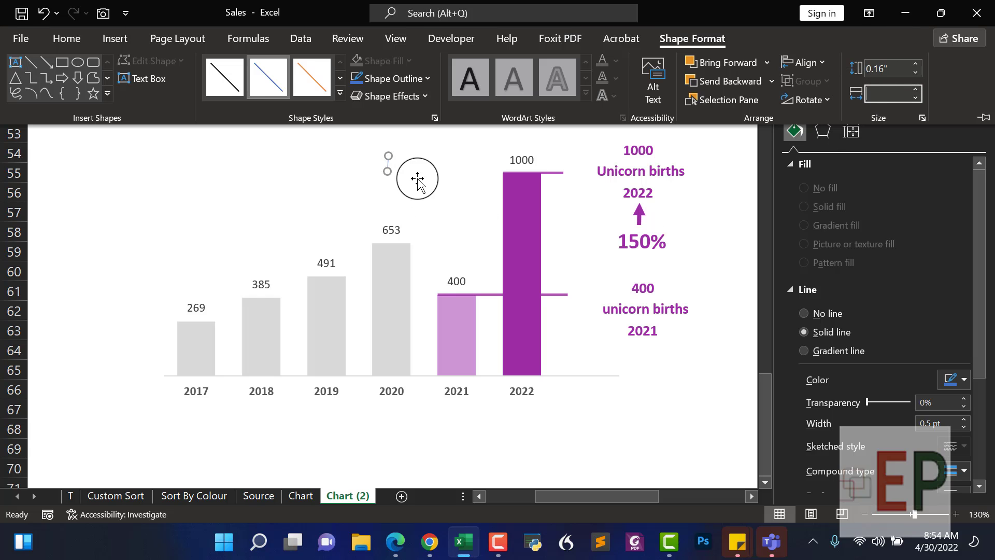
{"action": "left_click", "coordinate": [418, 179]}
{"action": "left_click", "coordinate": [391, 168]}
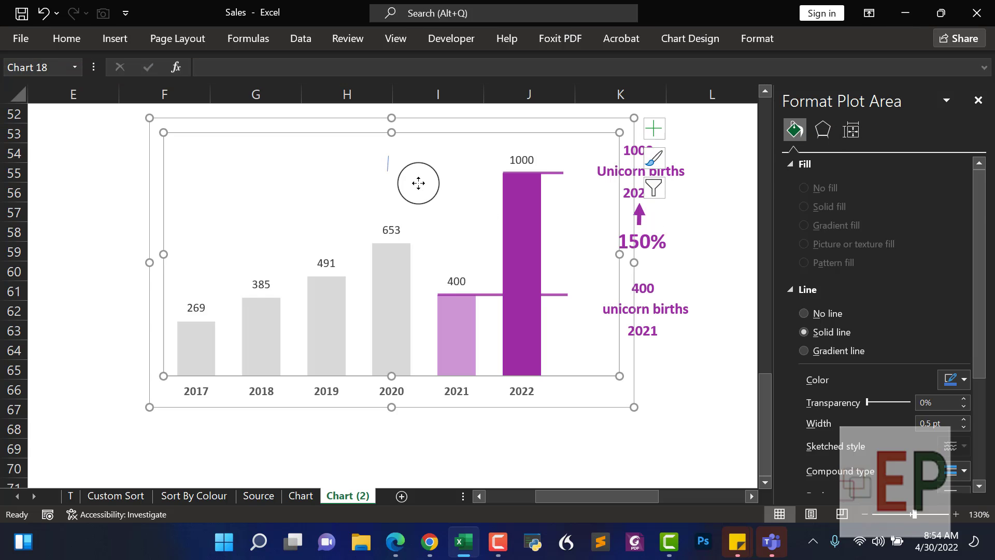
- Replace the line above the 2020 column with a newly drawn short vertical line about 0.15" tall
{"action": "left_click", "coordinate": [388, 160]}
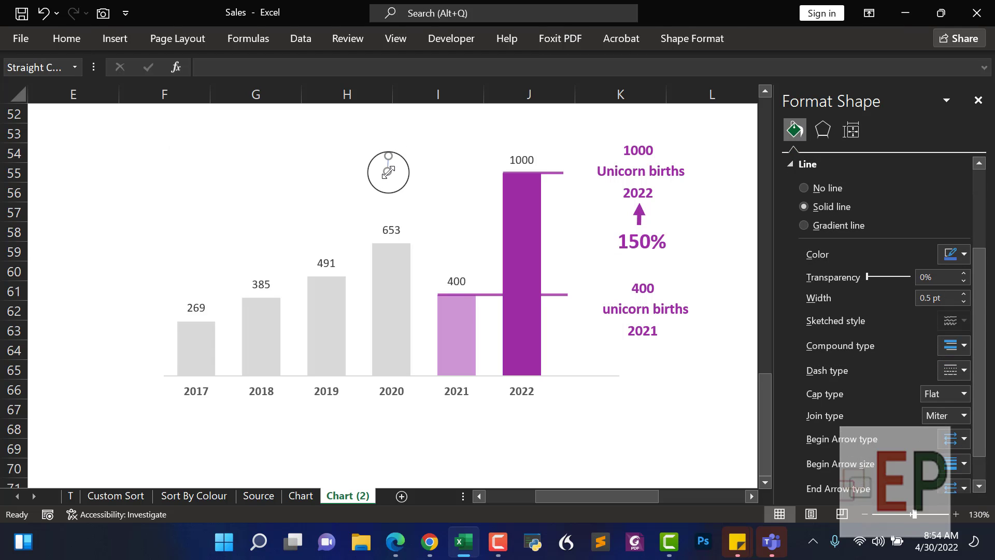
{"action": "left_click", "coordinate": [388, 170]}
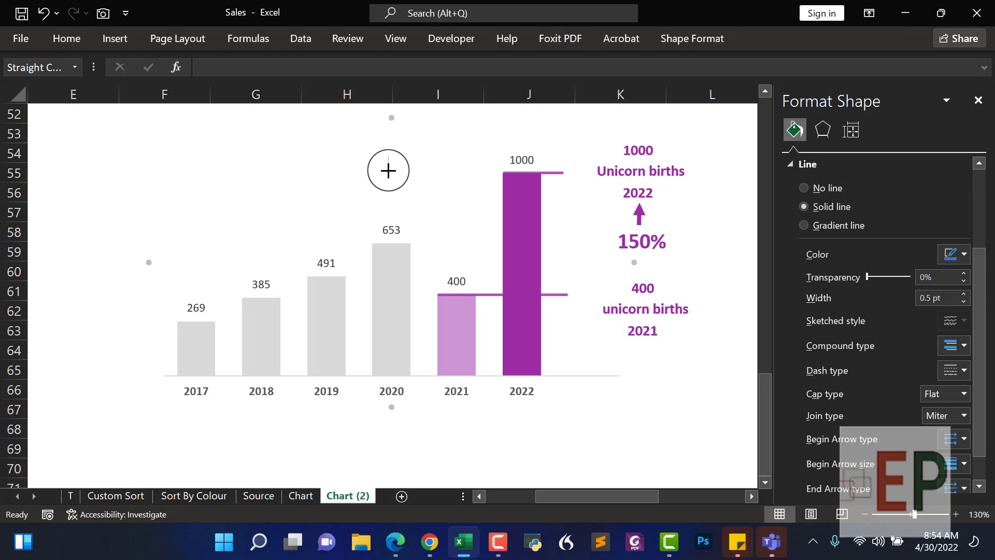
{"action": "left_click_drag", "start_coordinate": [389, 170], "coordinate": [389, 156]}
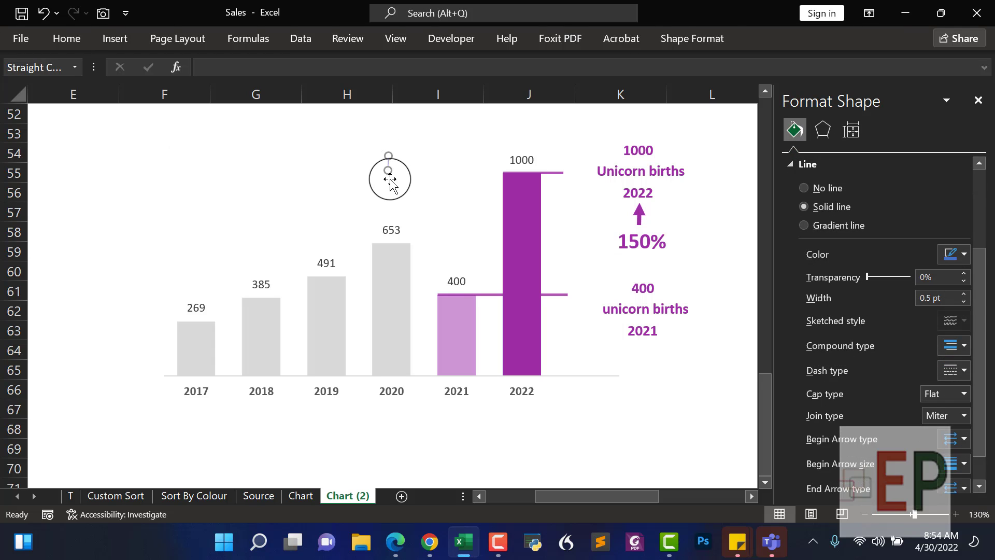
- Color the new line above the 2020 column with the recently used purple and set its line width to 3 pt
{"action": "left_click", "coordinate": [959, 257]}
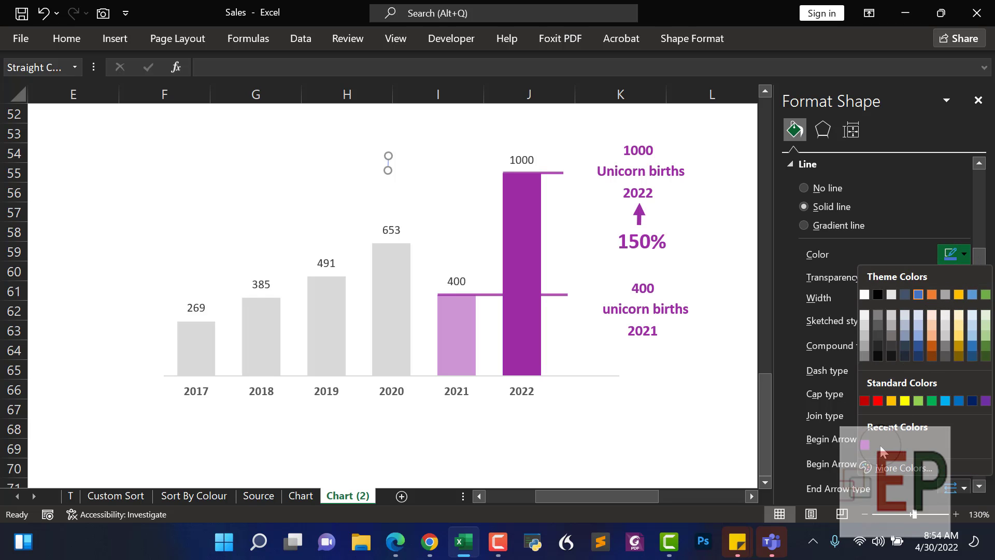
{"action": "left_click", "coordinate": [864, 444]}
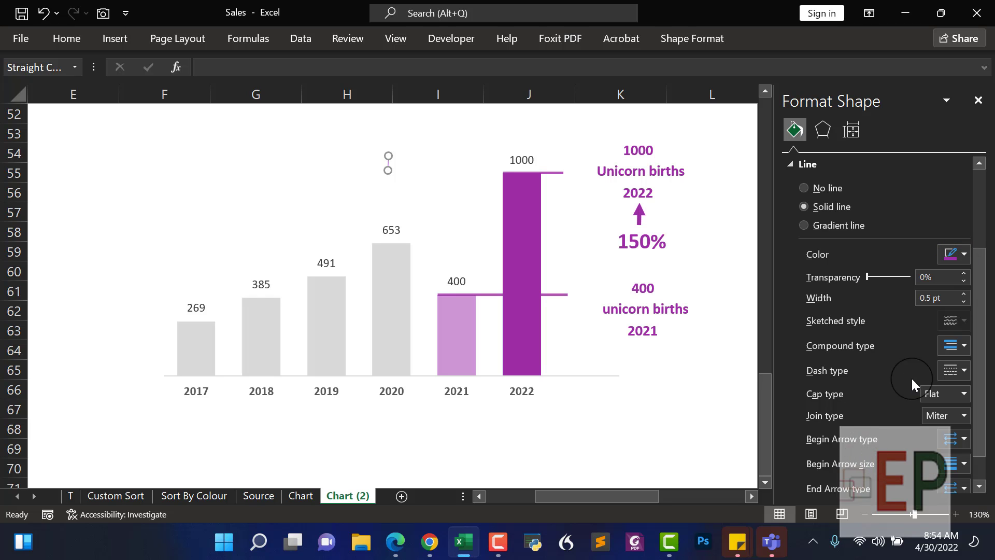
{"action": "left_click", "coordinate": [964, 303]}
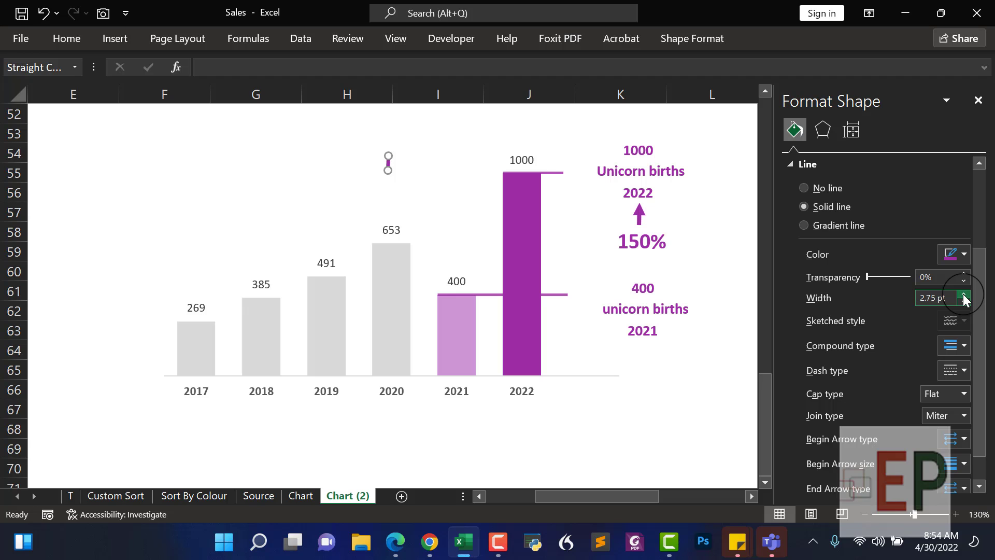
{"action": "left_click", "coordinate": [412, 194]}
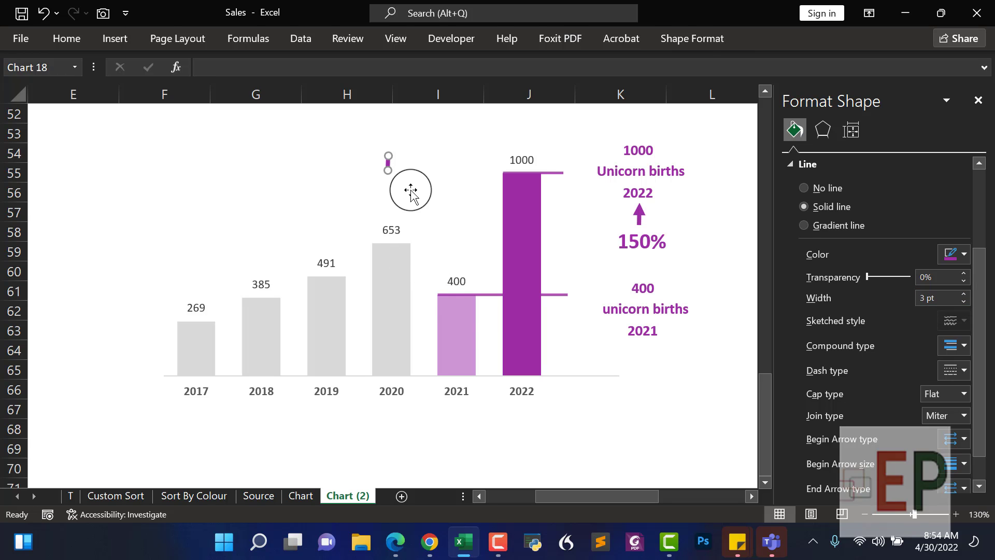
- Set the short purple line's shape width to 0 to make it exactly vertical
{"action": "left_click", "coordinate": [387, 161]}
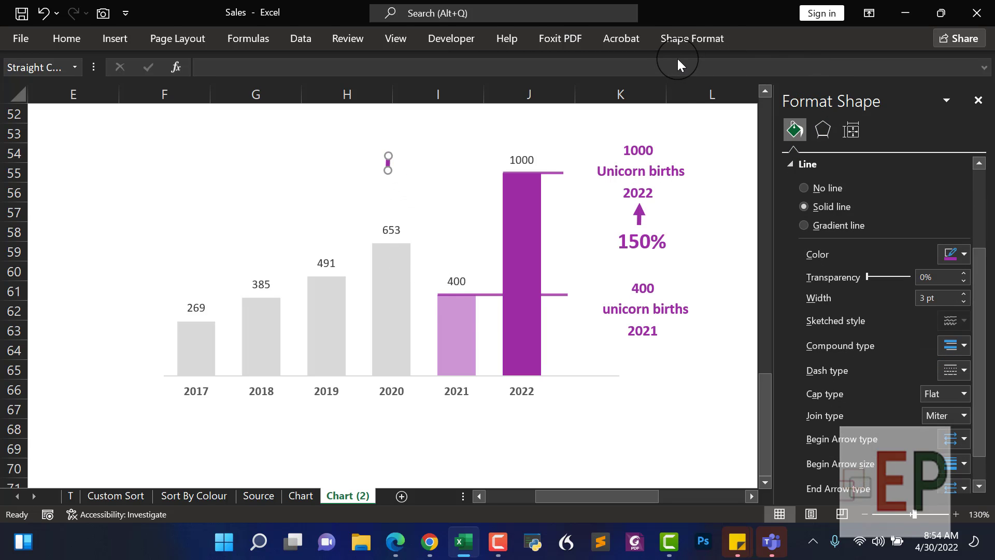
{"action": "left_click", "coordinate": [677, 42]}
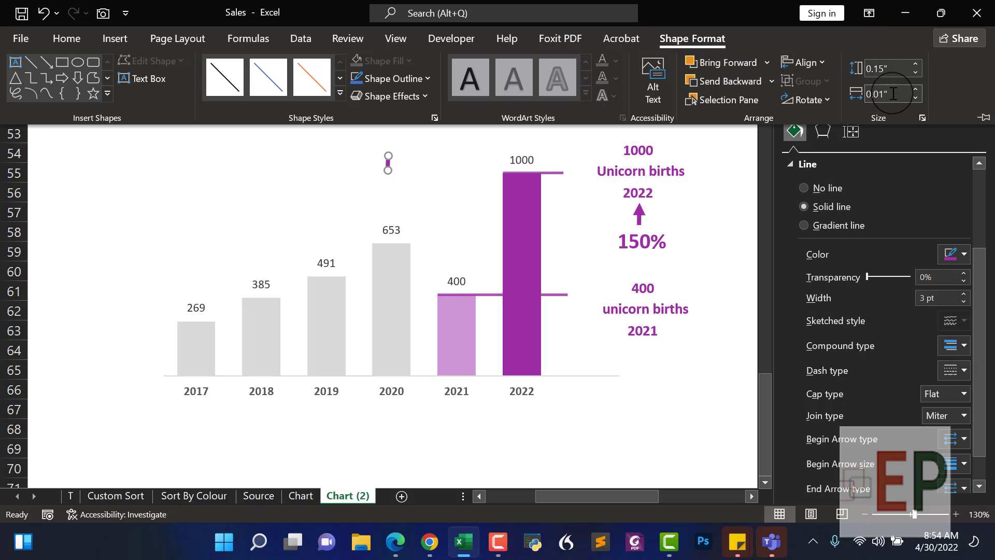
{"action": "left_click", "coordinate": [894, 94]}
{"action": "type", "text": "0"}
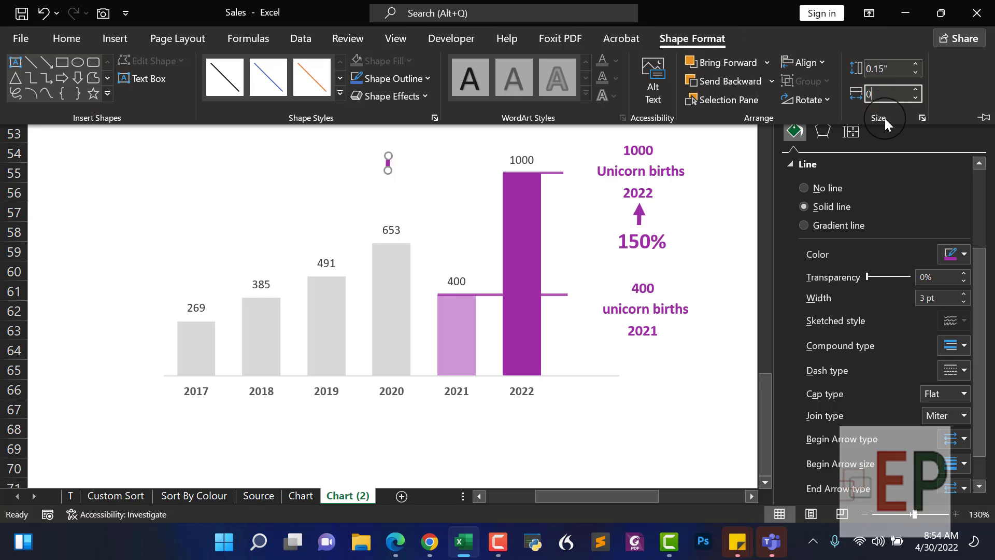
{"action": "key", "text": "Return"}
- Move the short purple line between the 150% label and the 400 label for 2021
{"action": "left_click", "coordinate": [384, 176]}
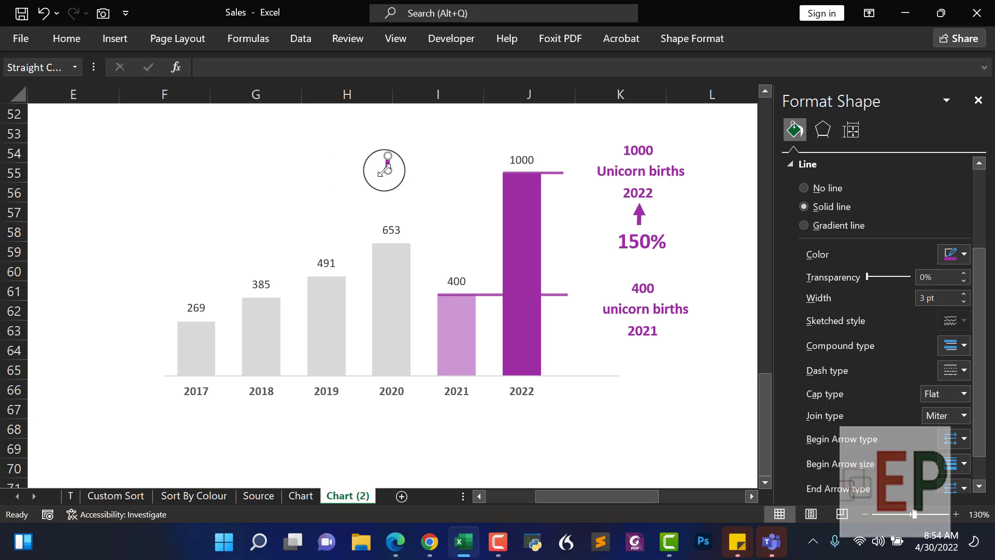
{"action": "left_click", "coordinate": [366, 165]}
{"action": "left_click", "coordinate": [387, 163]}
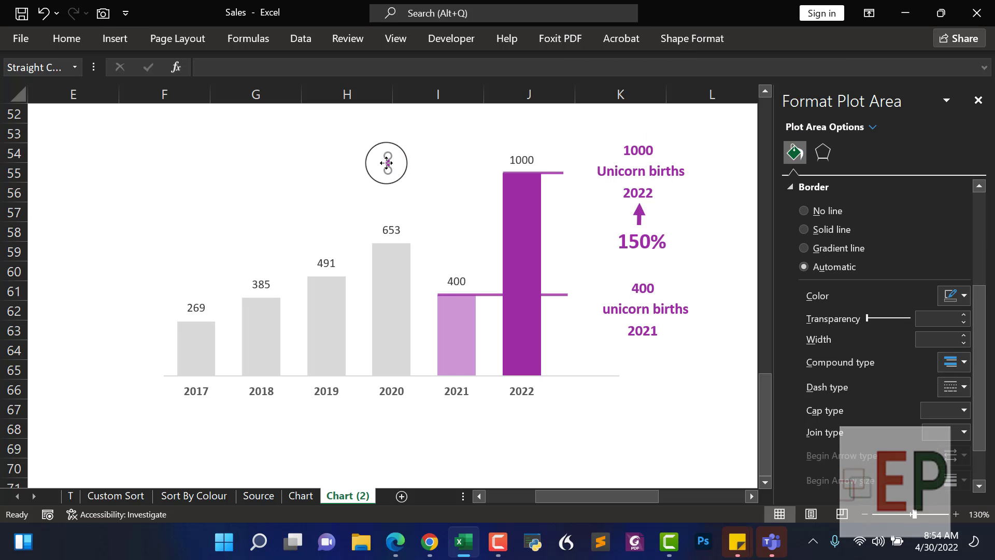
{"action": "left_click_drag", "start_coordinate": [387, 162], "coordinate": [639, 264]}
- Shift the 400 text box slightly to align it under the short purple line
{"action": "left_click", "coordinate": [639, 292]}
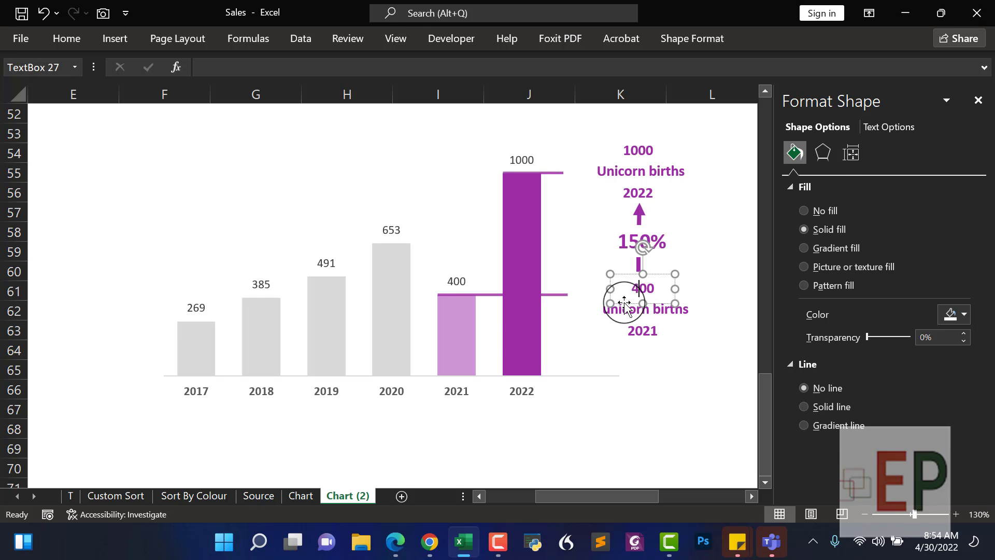
{"action": "left_click_drag", "start_coordinate": [621, 304], "coordinate": [620, 305]}
{"action": "left_click", "coordinate": [659, 424]}
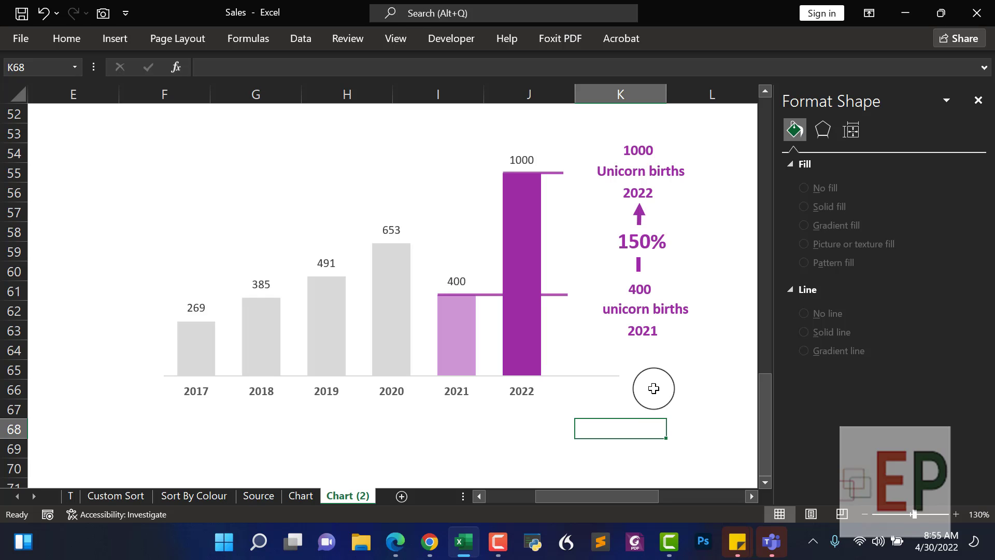
- Capitalize the first letter of the 2021 label so it reads "Unicorn births"
{"action": "left_click", "coordinate": [609, 310]}
{"action": "key", "text": "BackSpace"}
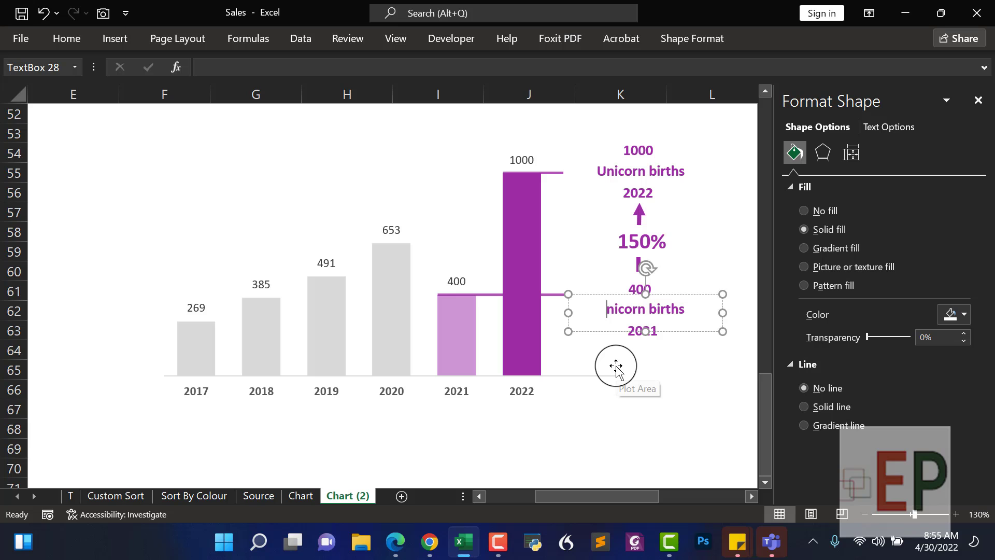
{"action": "type", "text": "U"}
{"action": "left_click", "coordinate": [704, 423]}
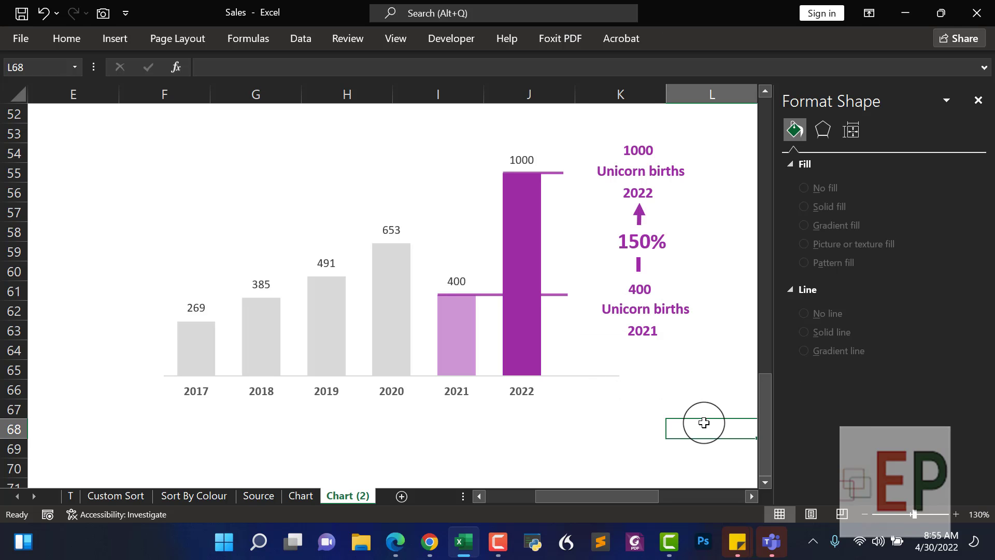